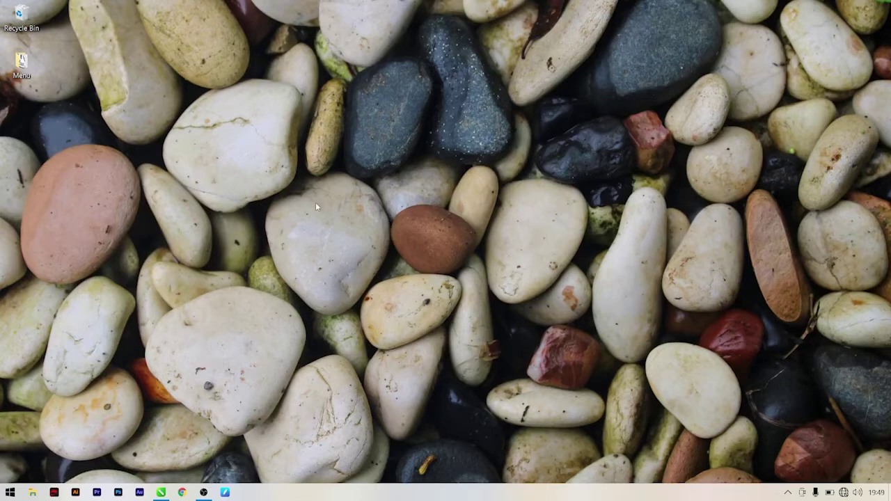
Open the desktop Menu folder, examine its Logo, Makanan and Sosial media files, and close it
mouse_move(22, 80)
double_click(22, 61)
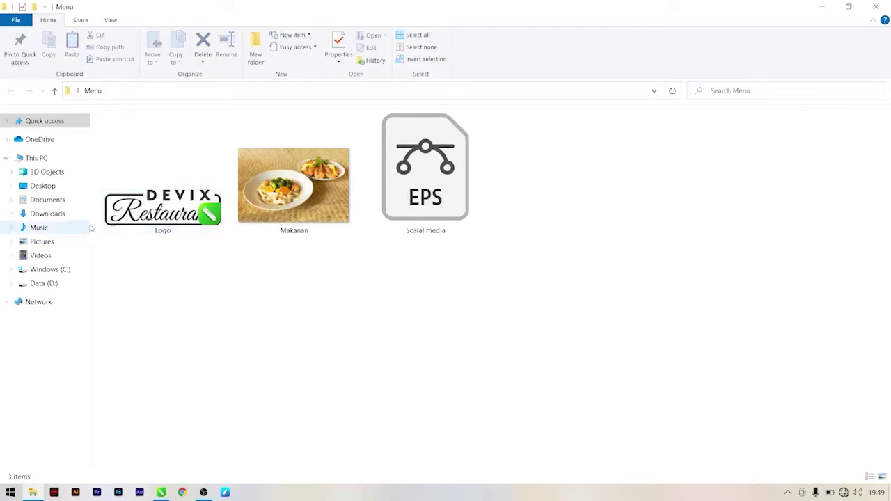
mouse_move(202, 217)
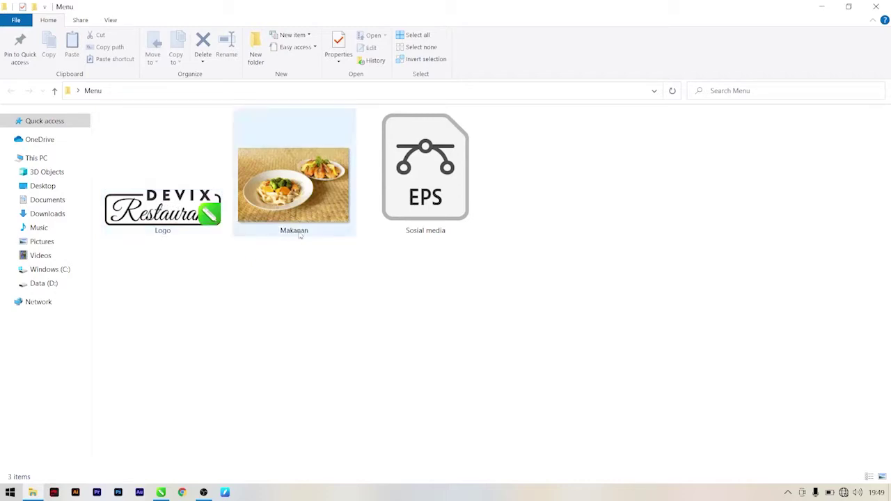
mouse_move(309, 206)
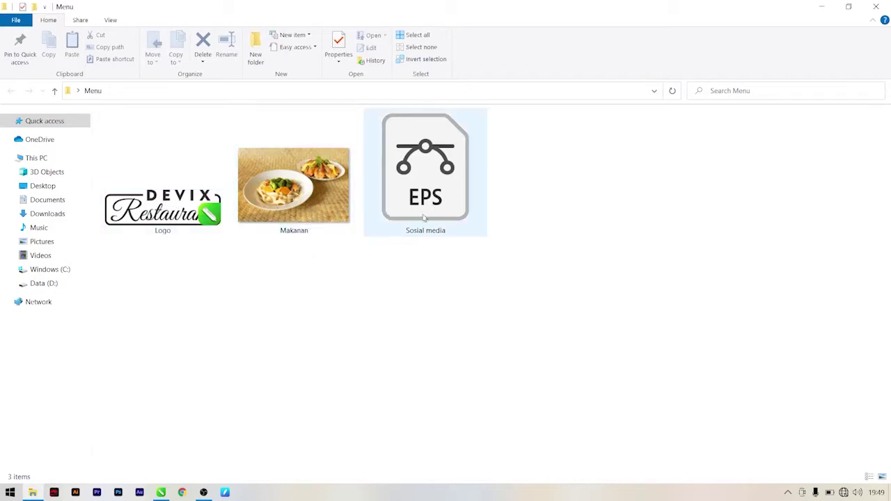
mouse_move(423, 218)
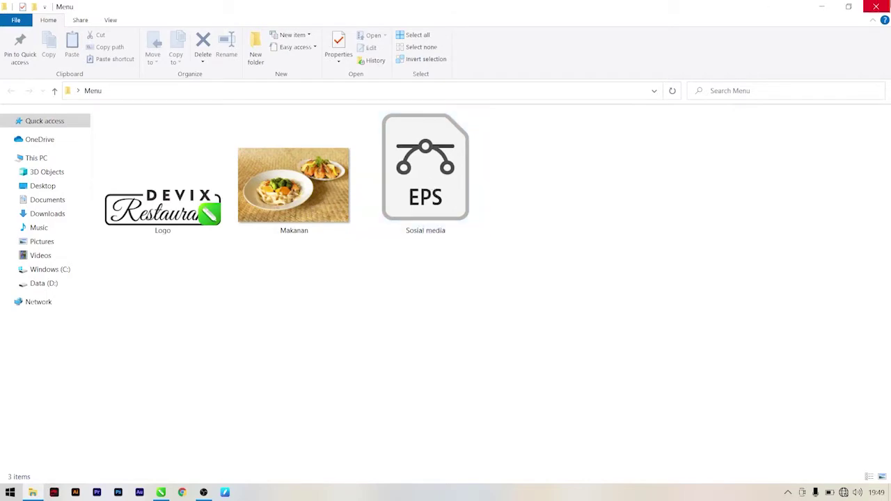
left_click(876, 6)
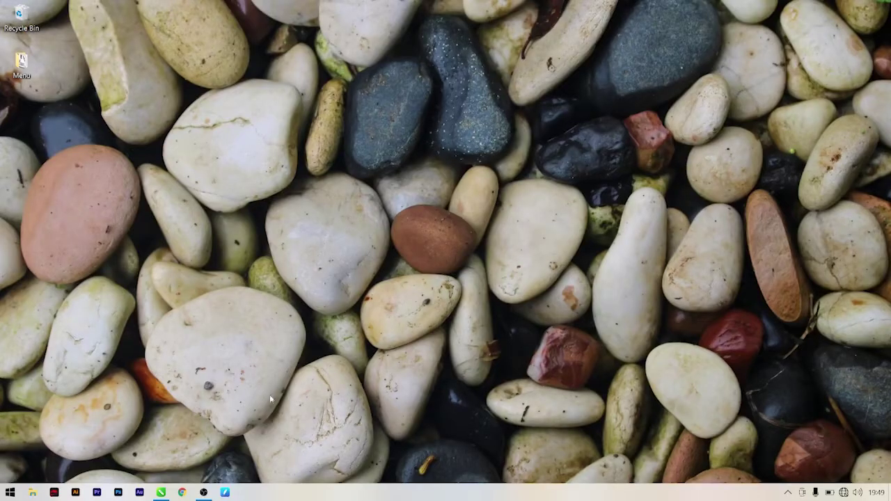
Switch to CorelDRAW and draw a rectangle about 151 × 216 mm overlapping the left edge of the A4 page
mouse_move(161, 493)
left_click(161, 475)
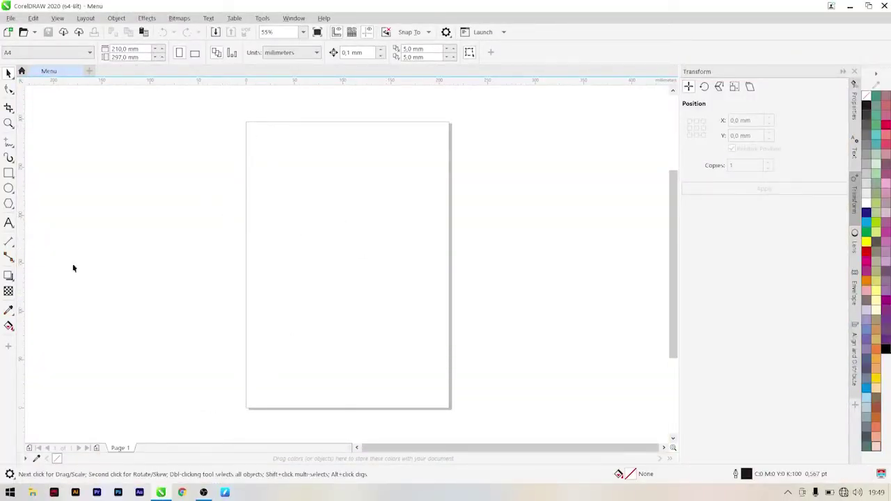
left_click(8, 173)
left_click_drag(141, 147, 285, 354)
left_click(9, 73)
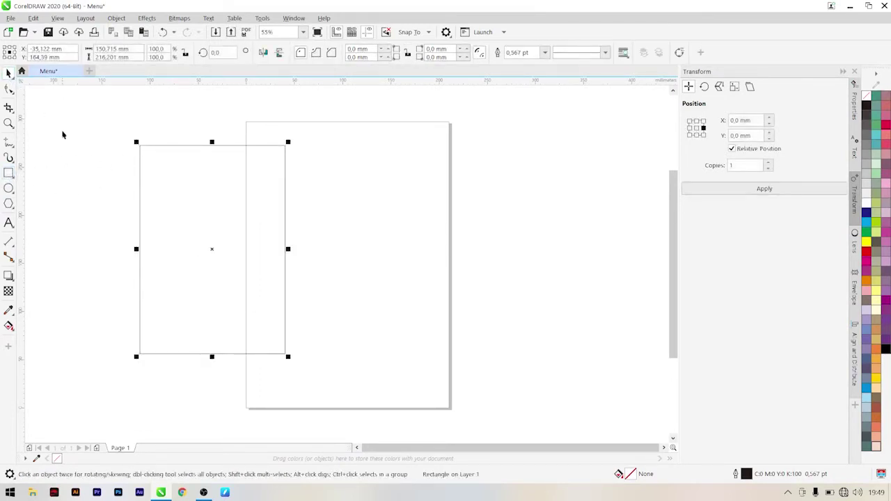
left_click(83, 153)
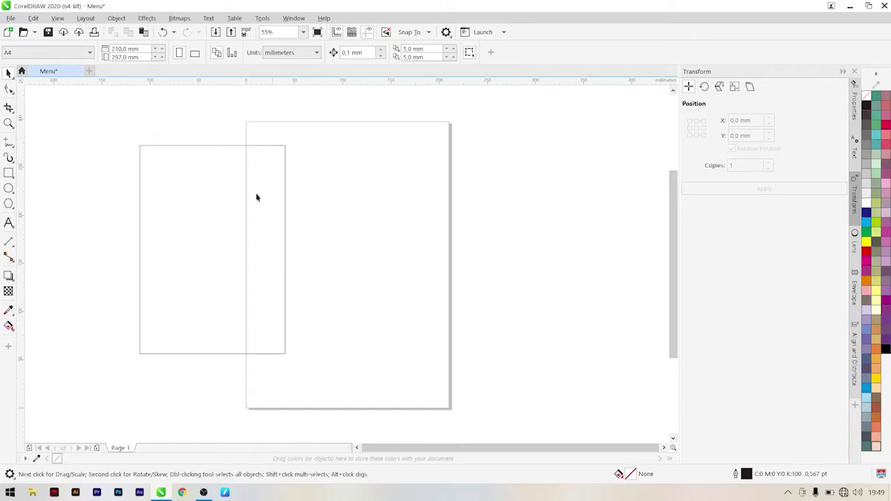
Copy the page width and apply it to the rectangle, making it 210 mm wide
left_click(125, 49)
right_click(121, 56)
left_click(131, 81)
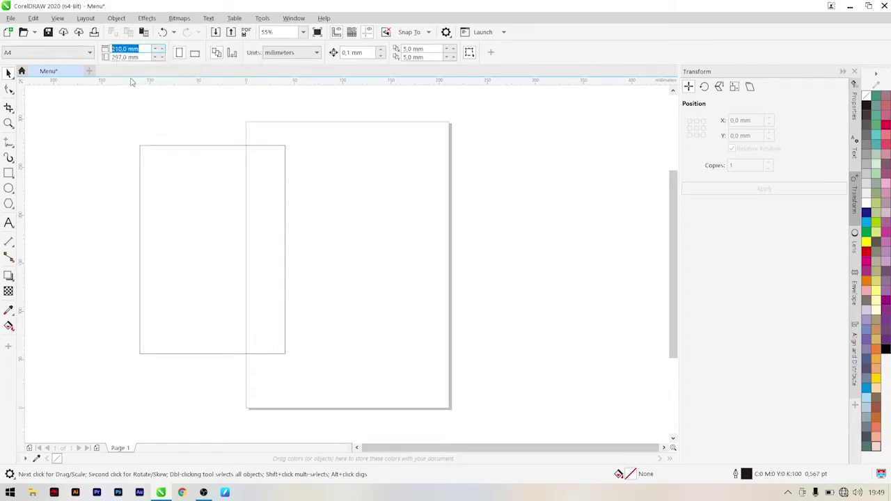
left_click(170, 170)
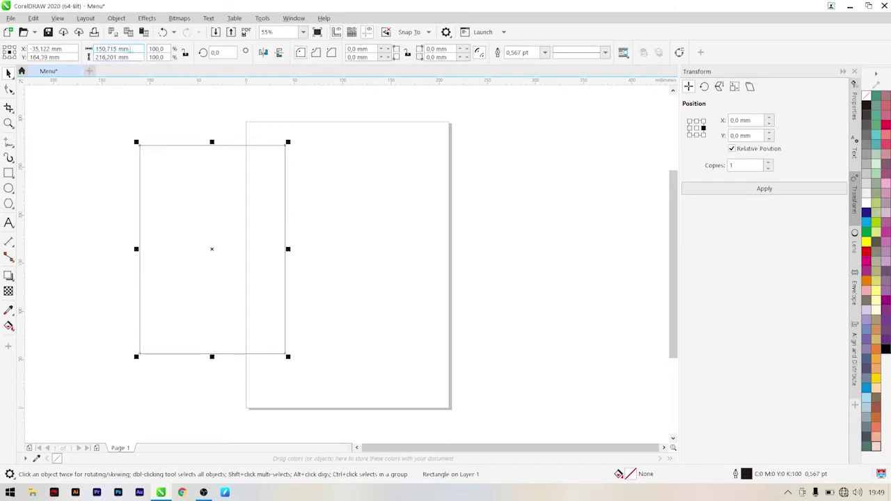
left_click_drag(131, 49, 98, 50)
right_click(105, 51)
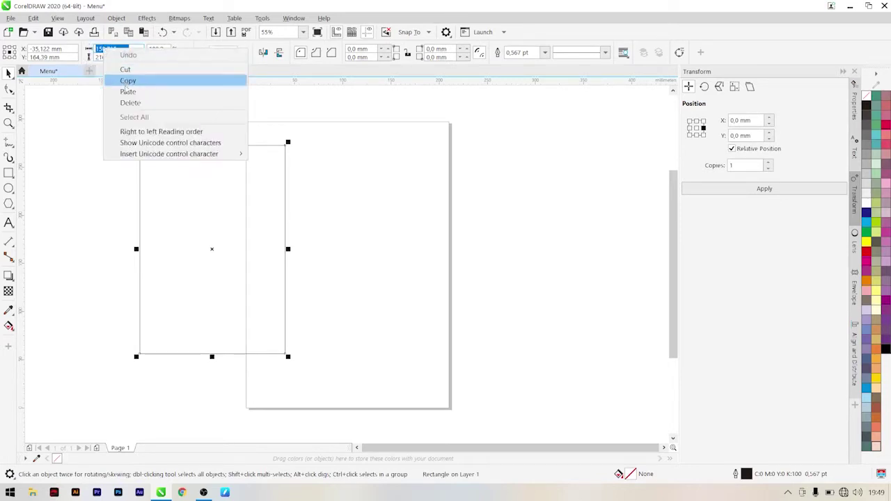
left_click(127, 91)
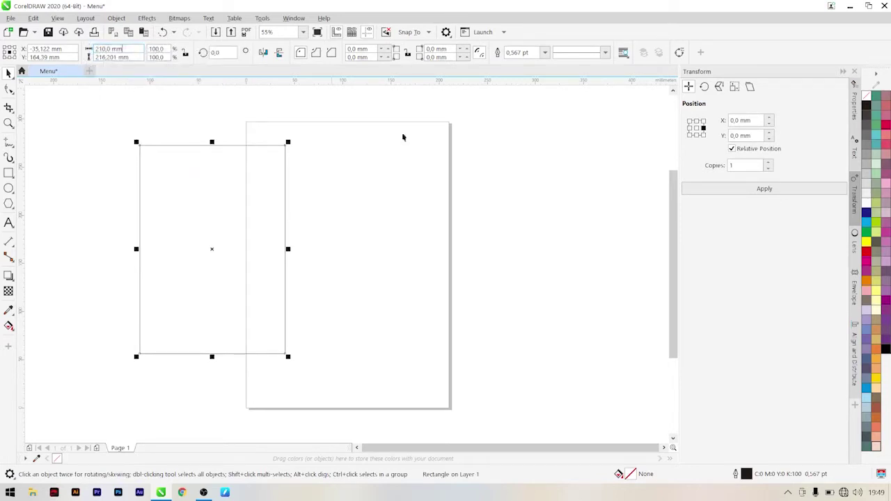
left_click(390, 208)
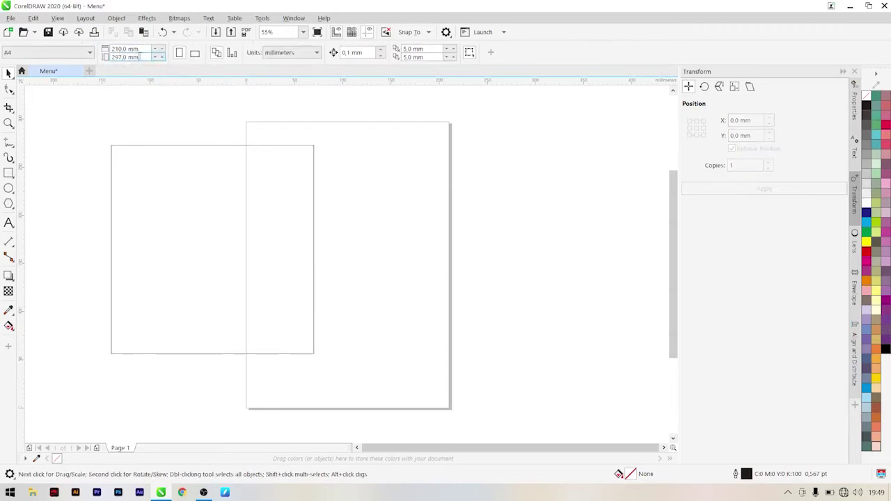
Copy the page height and apply it to the rectangle, making it 297 mm high
left_click(128, 57)
right_click(128, 57)
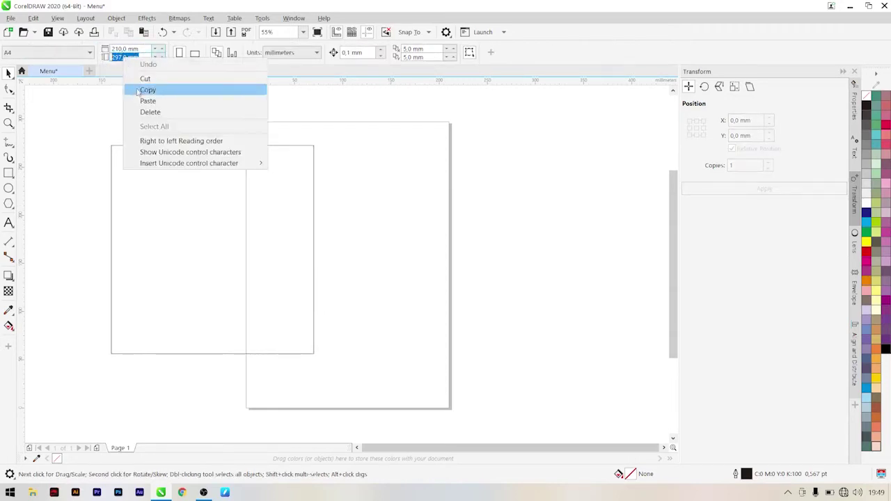
left_click(137, 90)
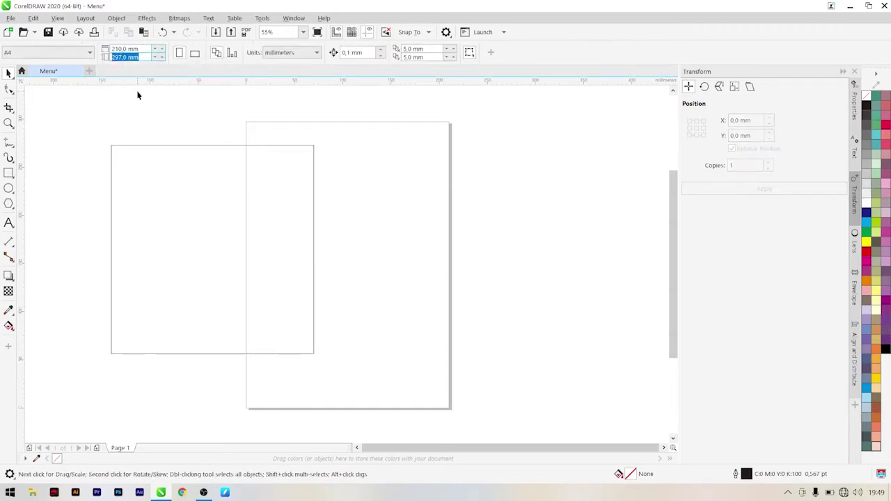
left_click(192, 221)
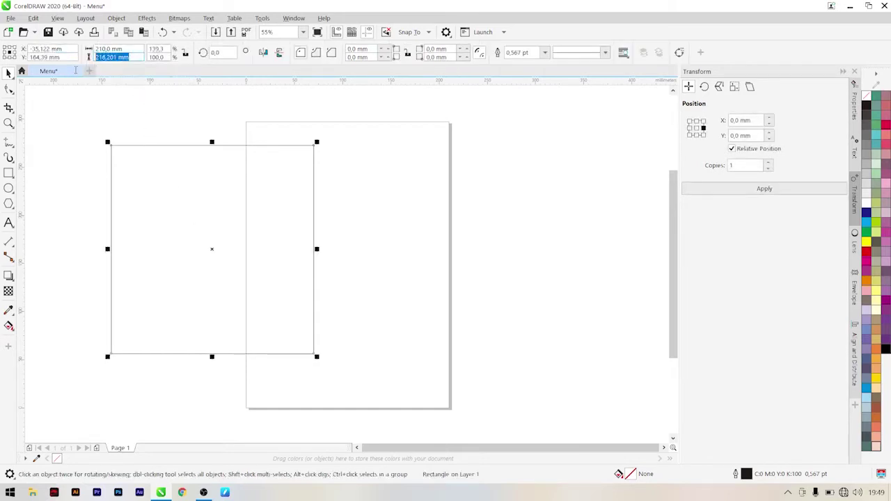
right_click(111, 57)
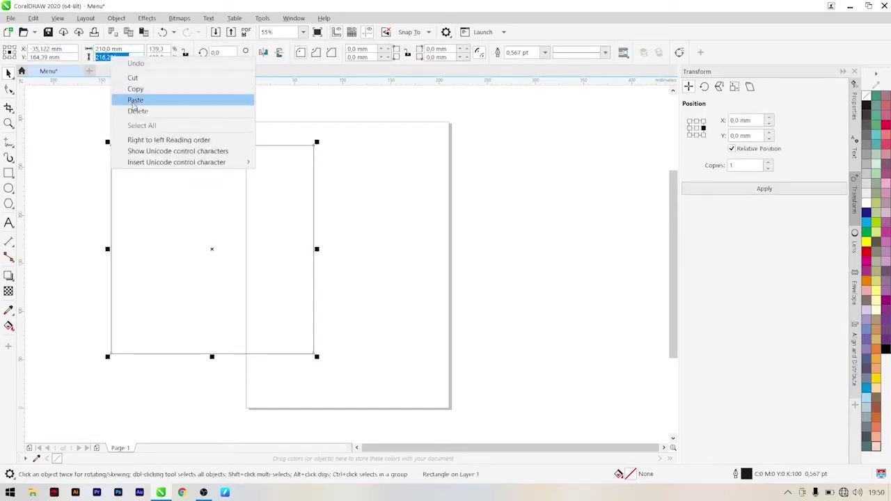
left_click(134, 100)
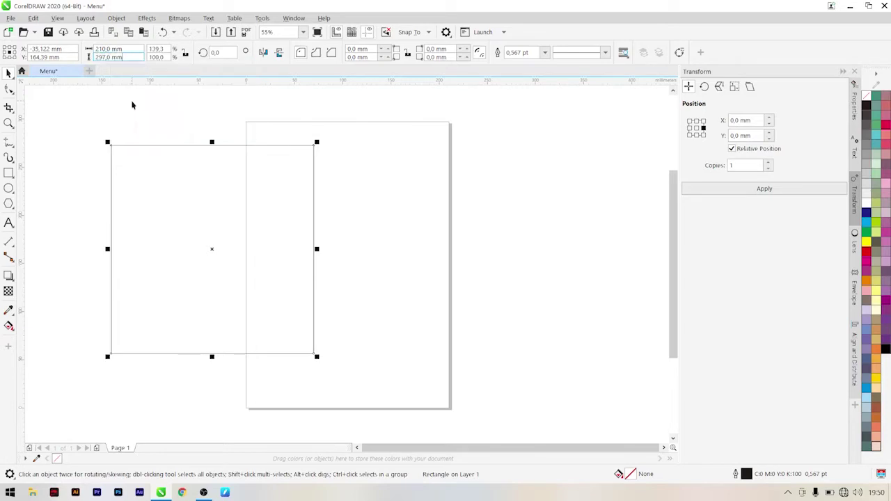
key("Return")
left_click(70, 175)
Center the rectangle on the page so that it covers the whole A4 sheet
left_click(189, 213)
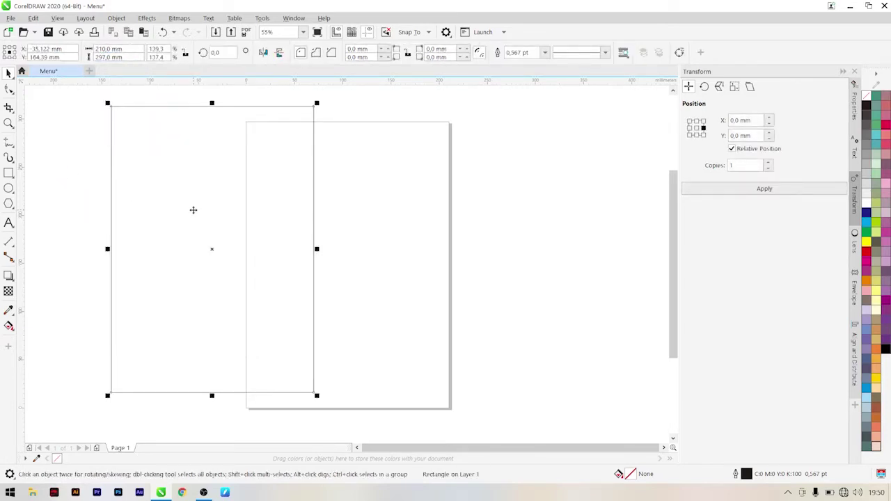
key("p")
left_click(173, 227)
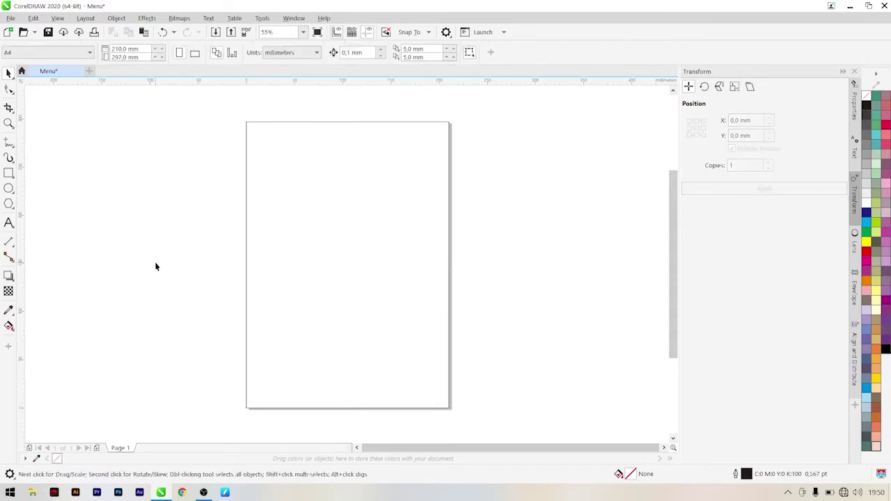
Fill the page-sized rectangle with 80% black and remove its outline
left_click(300, 295)
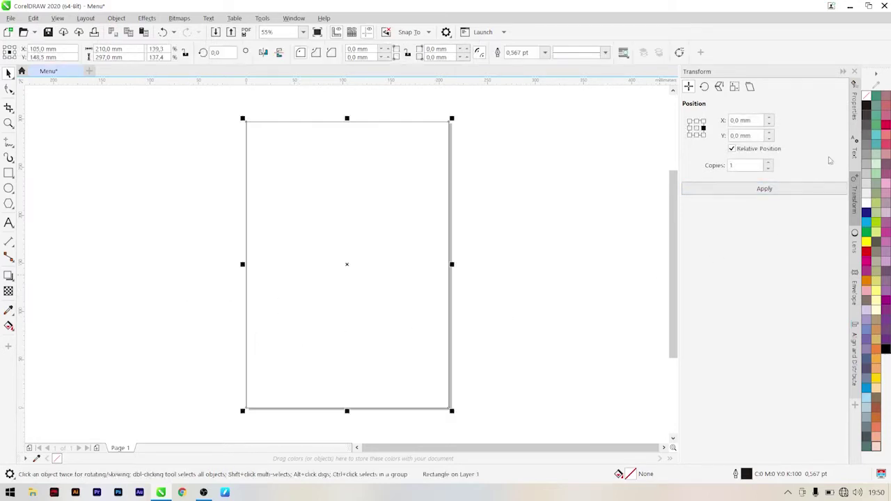
left_click(866, 129)
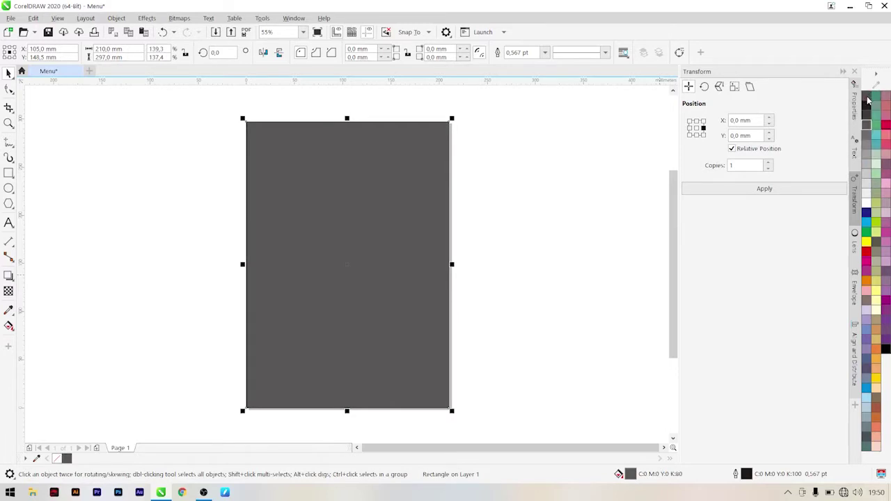
left_click(603, 187)
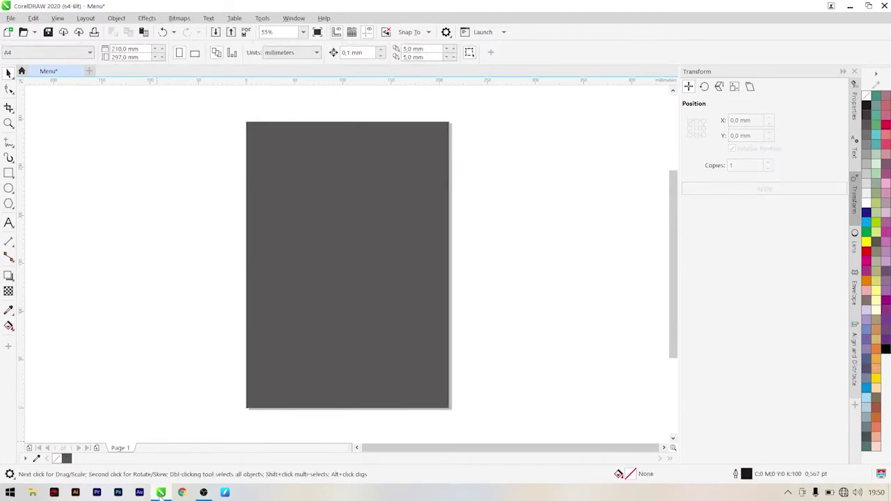
Bring the Makanan food photo from the desktop Menu folder into the CorelDRAW document
left_click(161, 493)
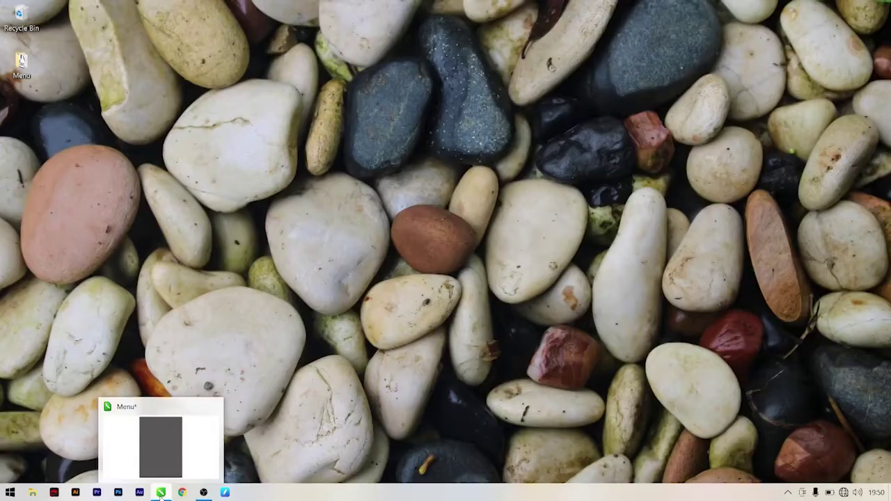
double_click(23, 64)
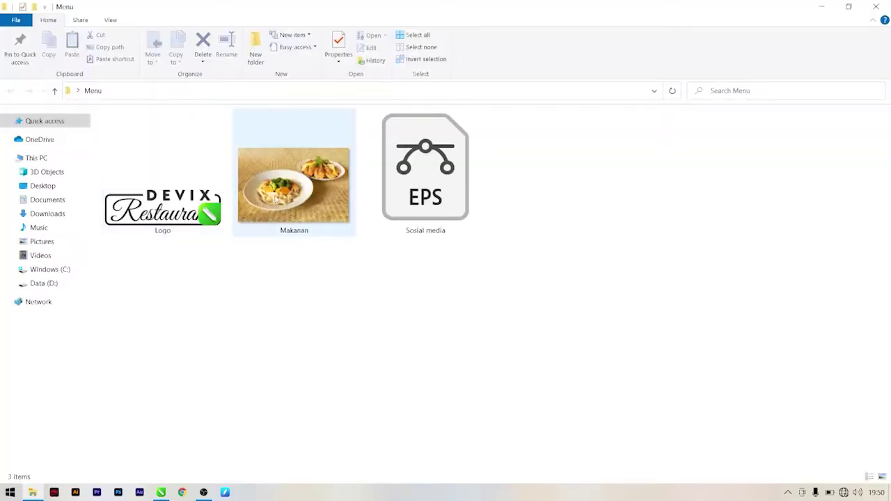
left_click(292, 202)
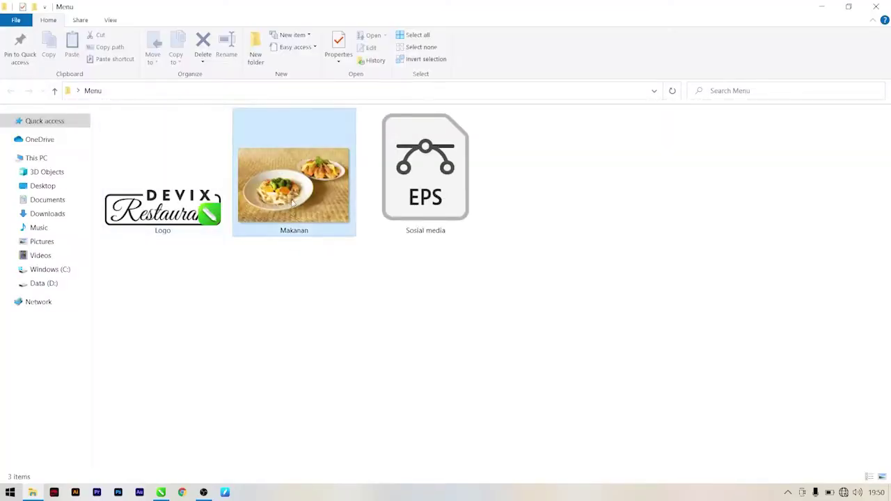
left_click_drag(292, 203, 188, 341)
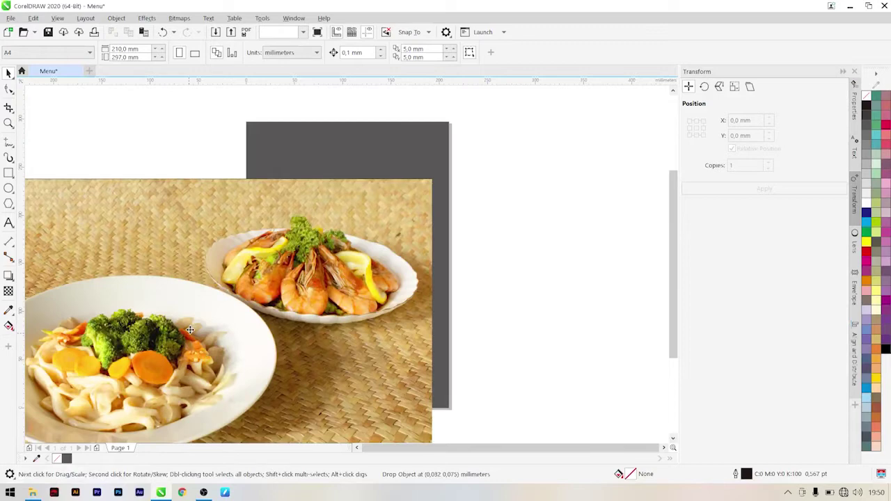
Scale the food photo proportionally to about 222 × 148 mm and position it over the upper half of the gray rectangle
scroll(190, 330, "down", 4)
scroll(158, 344, "up", 2)
left_click_drag(158, 346, 268, 254)
left_click_drag(438, 149, 323, 220)
scroll(280, 276, "up", 1)
left_click_drag(268, 284, 307, 278)
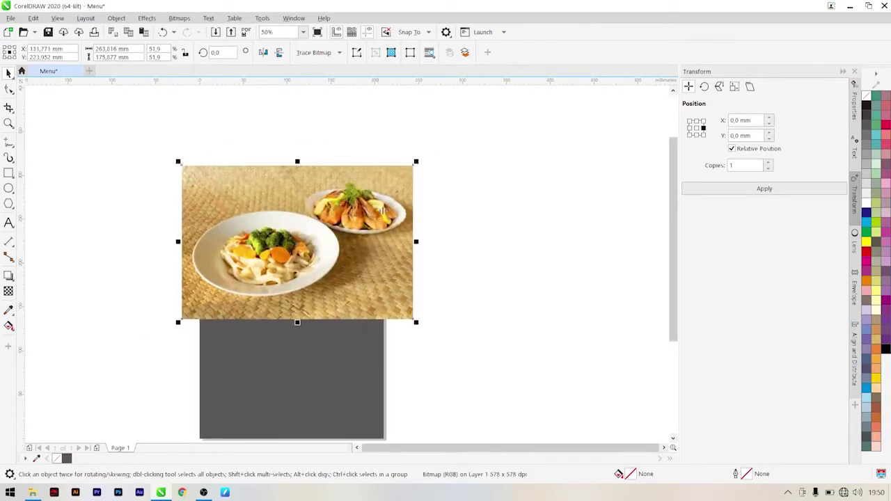
left_click_drag(419, 158, 383, 179)
left_click_drag(314, 244, 314, 220)
scroll(298, 216, "up", 1)
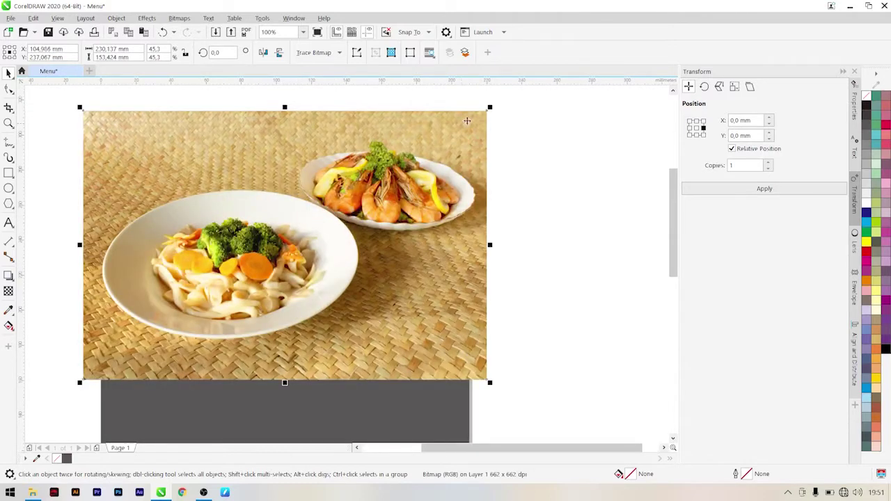
left_click_drag(491, 107, 480, 114)
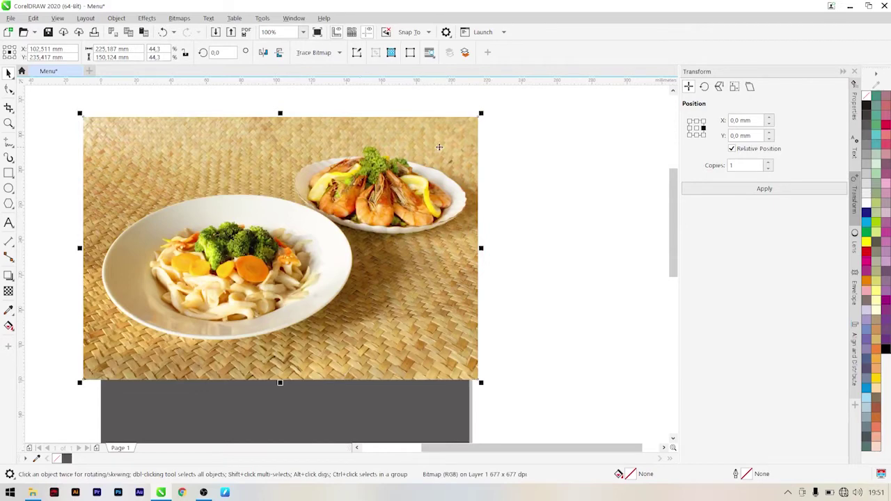
left_click_drag(481, 114, 473, 121)
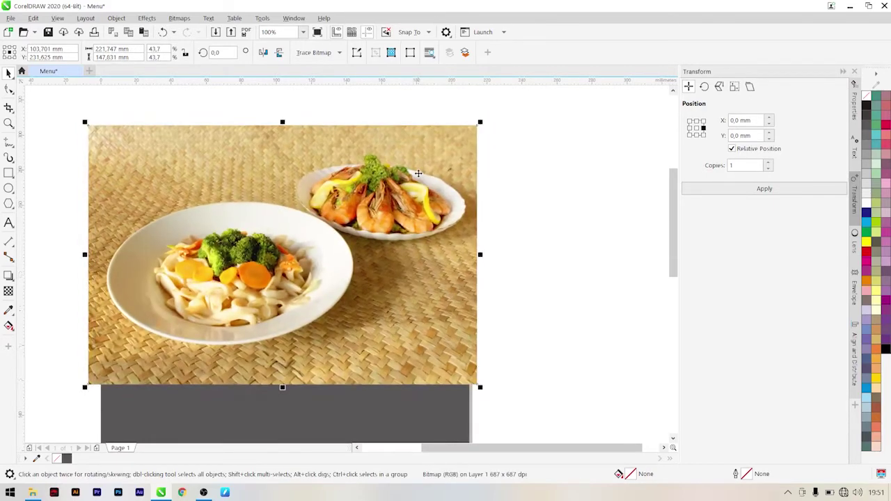
PowerClip the food photo inside the gray page rectangle and deselect it
left_click(123, 21)
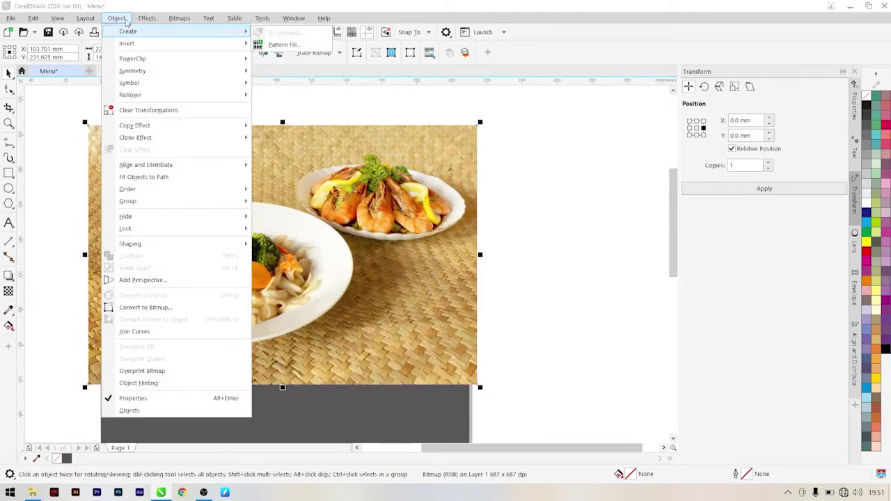
mouse_move(139, 58)
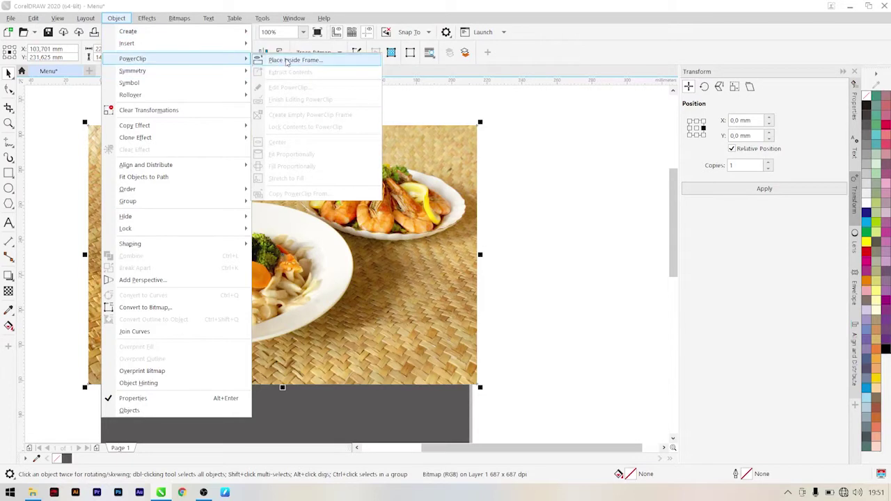
left_click(287, 61)
left_click(327, 416)
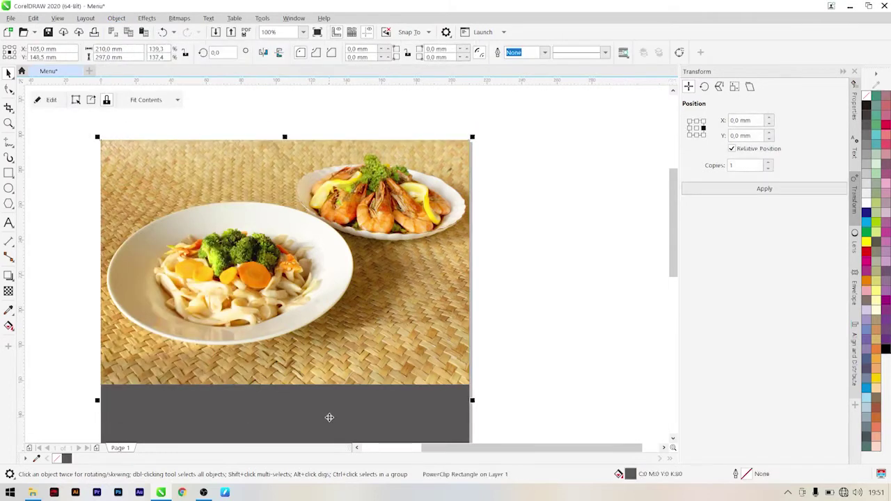
left_click(530, 272)
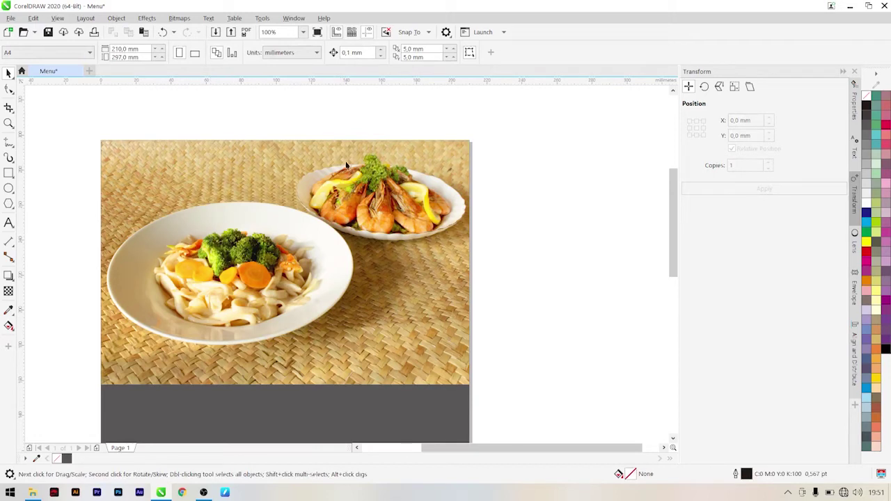
right_click(375, 301)
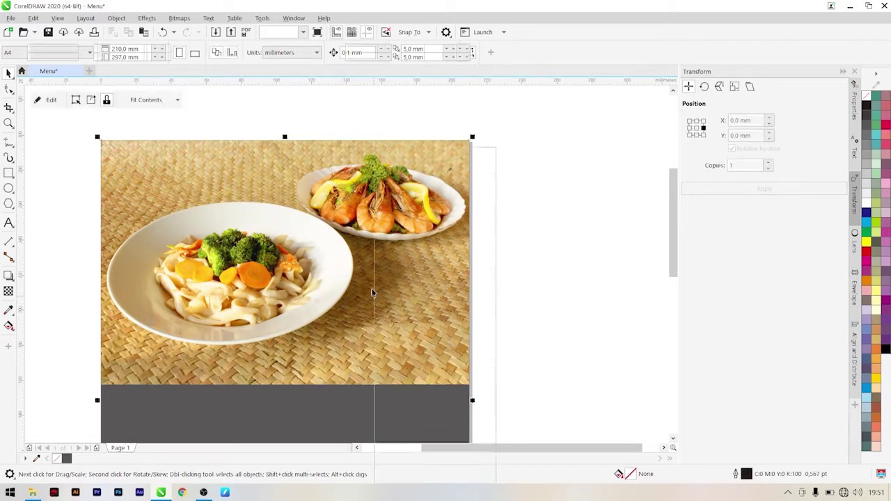
left_click(411, 166)
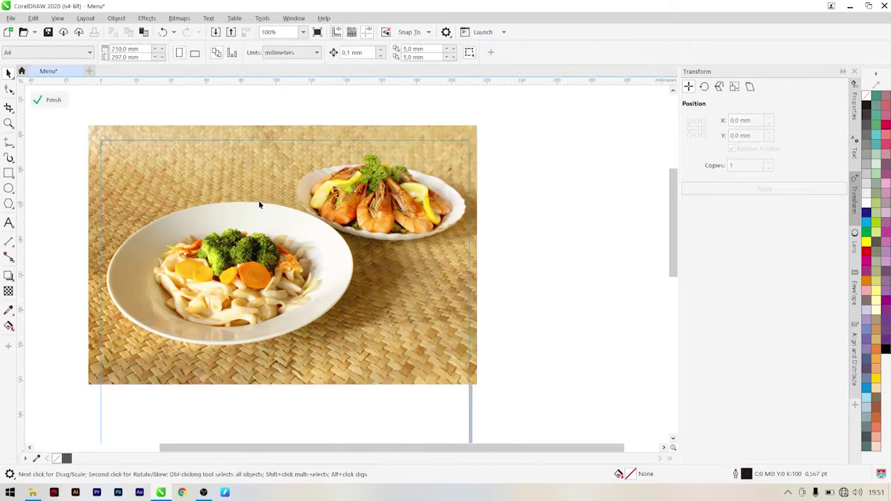
left_click(49, 99)
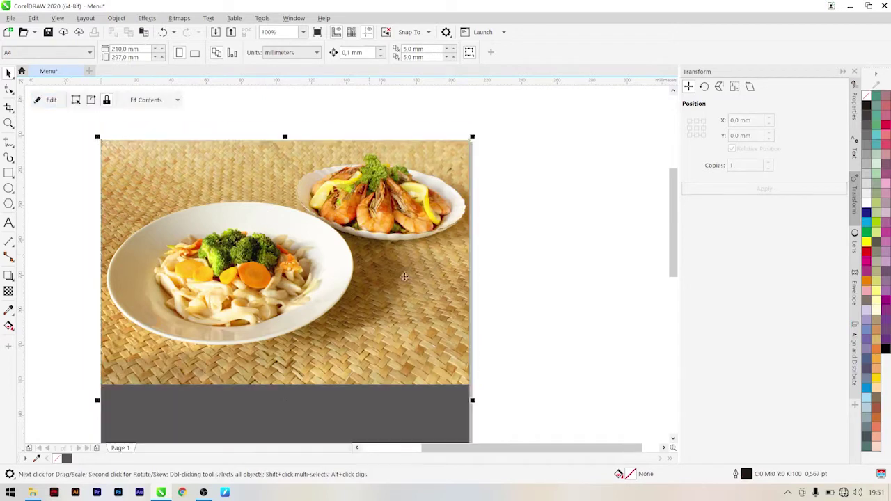
Open the gray page rectangle's PowerClip contents for editing, with nothing selected inside it
right_click(418, 339)
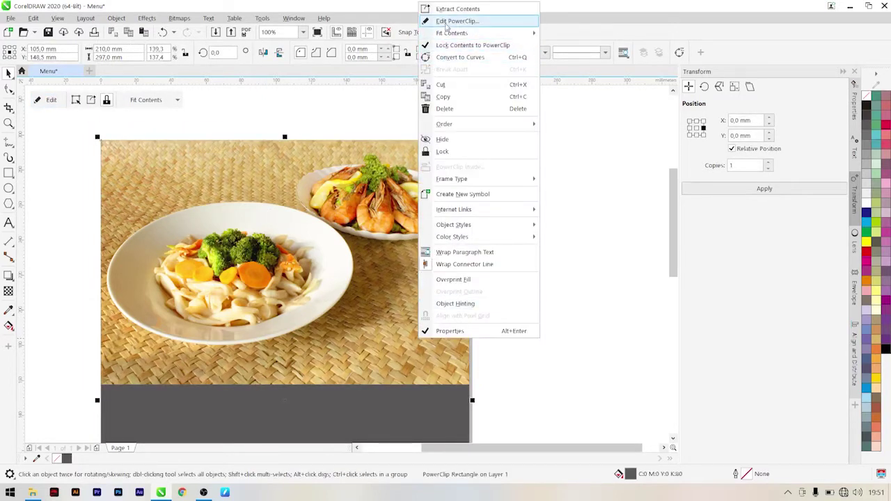
left_click(447, 21)
left_click(271, 237)
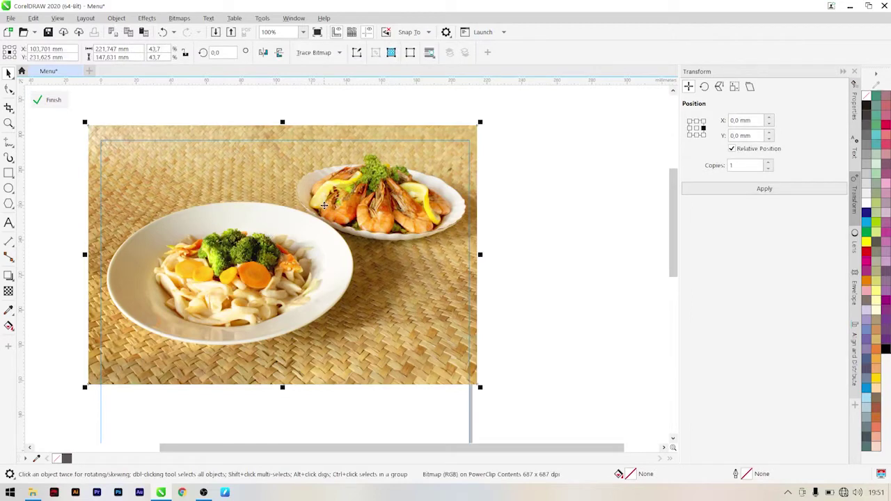
left_click(525, 243)
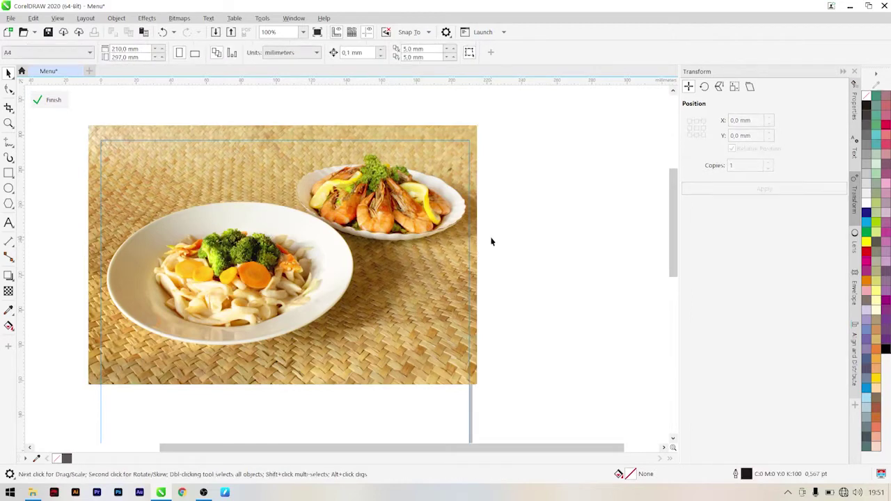
Switch the document units to centimeters and set the nudge distance to 0,1 cm
left_click(285, 55)
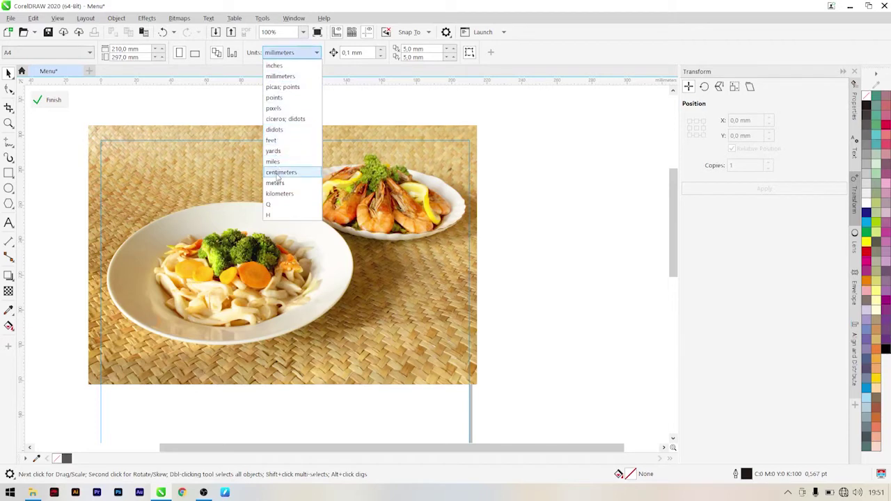
left_click(278, 172)
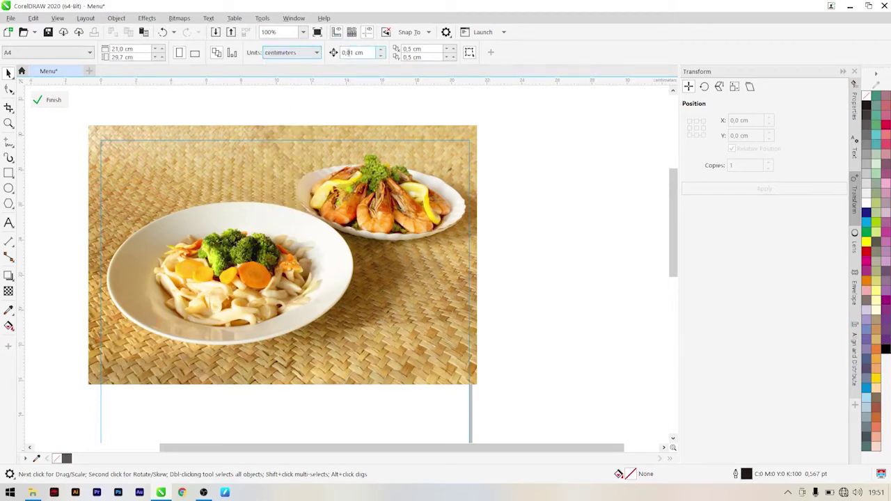
left_click_drag(348, 52, 379, 55)
type(",1")
Move the food photo straight down by 0,2 cm inside the PowerClip, finish editing the contents and deselect the frame
left_click(428, 134)
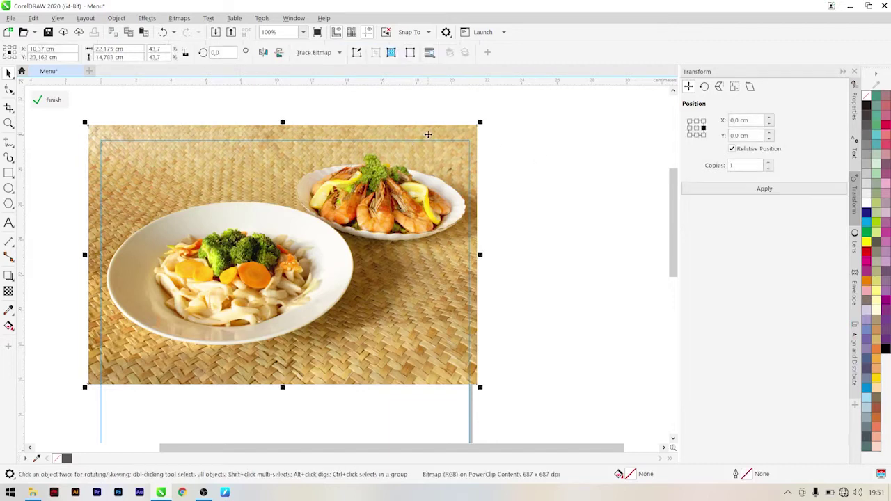
left_click(525, 115)
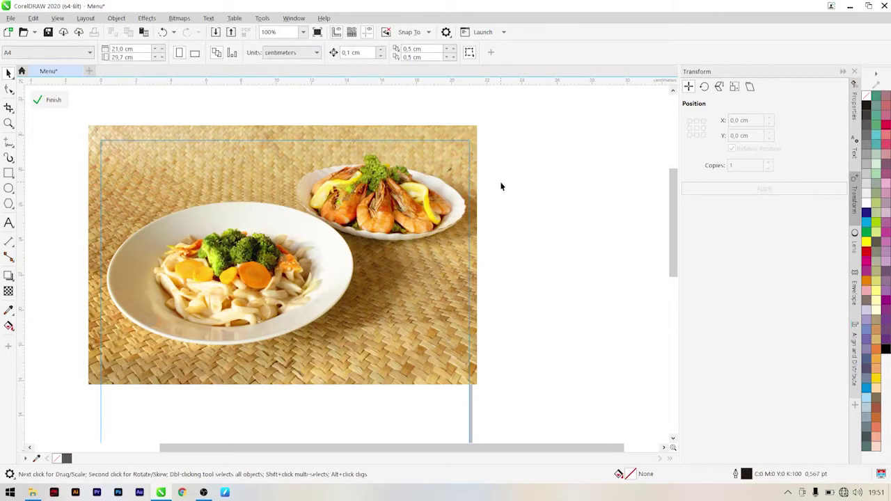
left_click(460, 132)
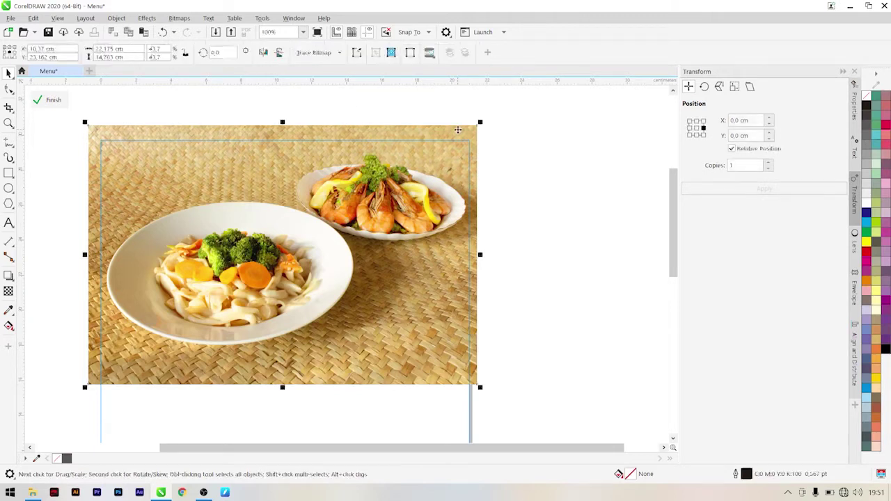
left_click_drag(458, 130, 457, 132)
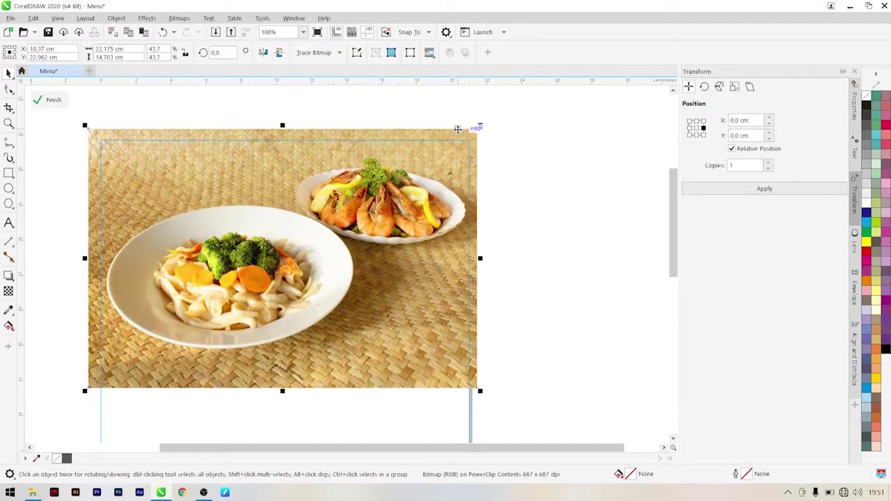
left_click(552, 160)
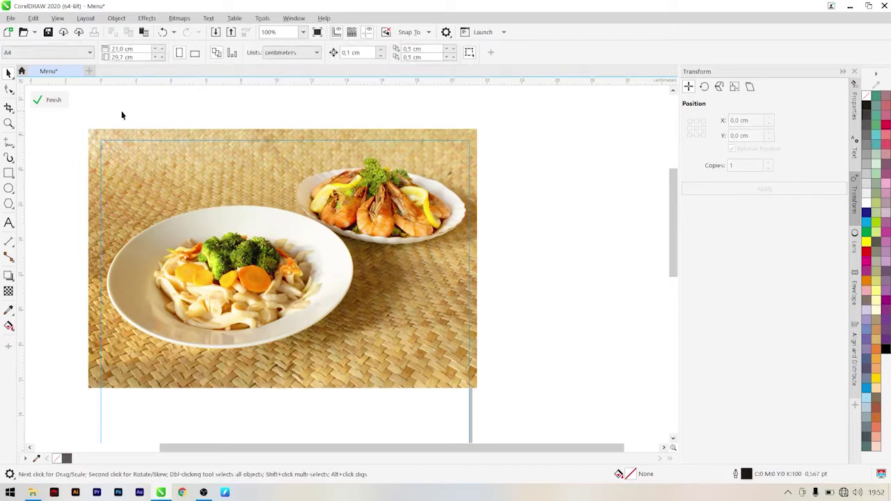
left_click(53, 100)
left_click(556, 251)
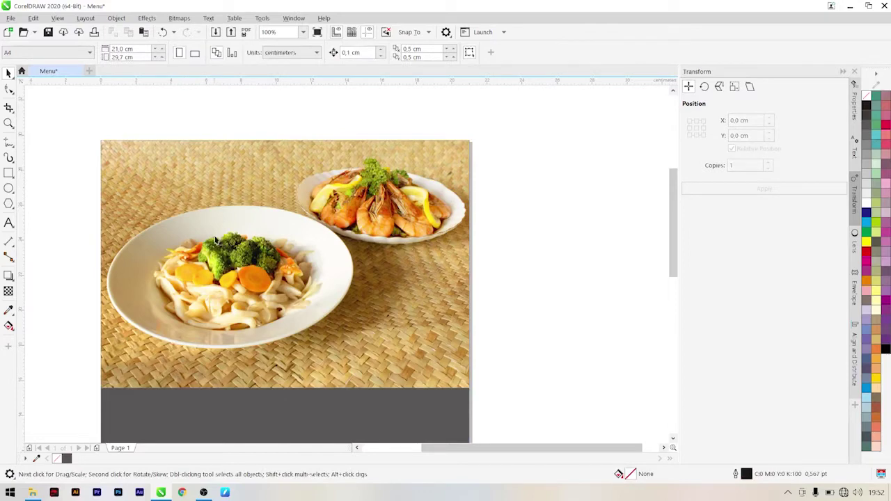
Draw a wavy freehand curve about 9,7 × 5,2 cm across the page's upper-left corner, with both ends beyond the page edges
scroll(226, 220, "down", 2)
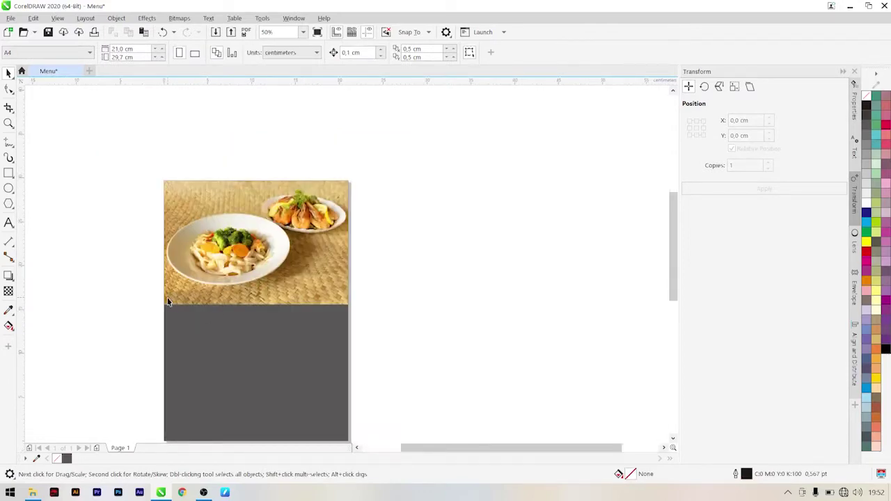
scroll(167, 301, "up", 2)
scroll(246, 127, "down", 2)
scroll(246, 128, "up", 2)
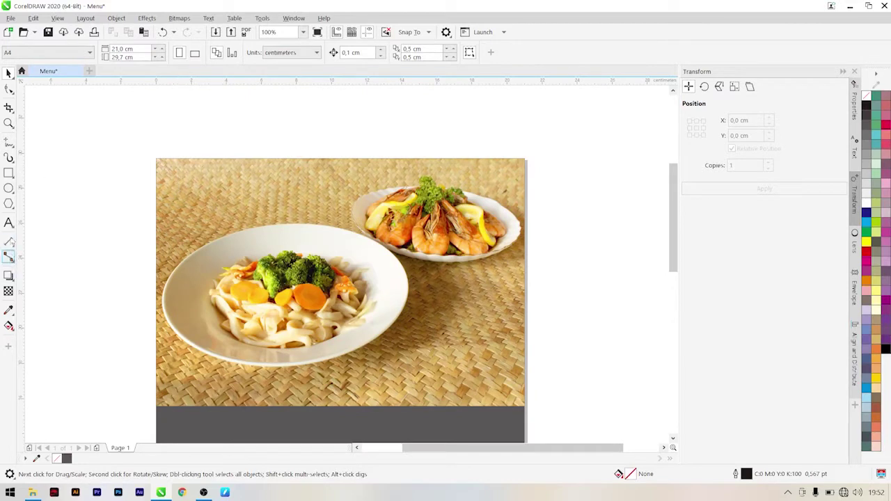
left_click(8, 143)
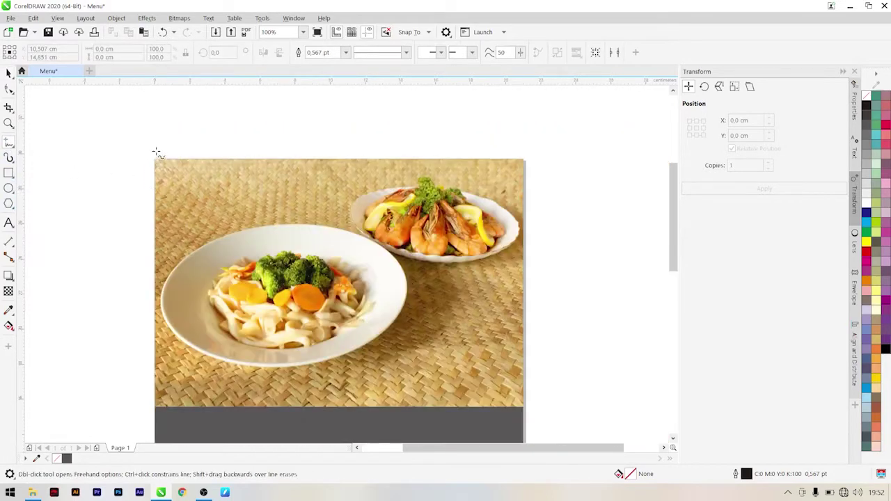
scroll(148, 216, "up", 2)
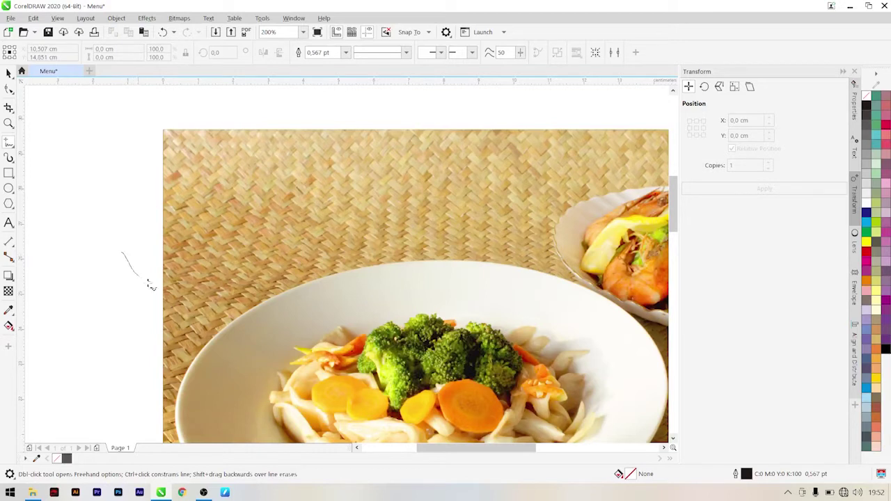
mouse_move(149, 284)
left_mouse_down()
mouse_move(192, 297)
mouse_move(233, 286)
mouse_move(275, 250)
mouse_move(342, 244)
mouse_move(367, 208)
mouse_move(449, 177)
mouse_move(462, 150)
mouse_move(450, 115)
left_mouse_up()
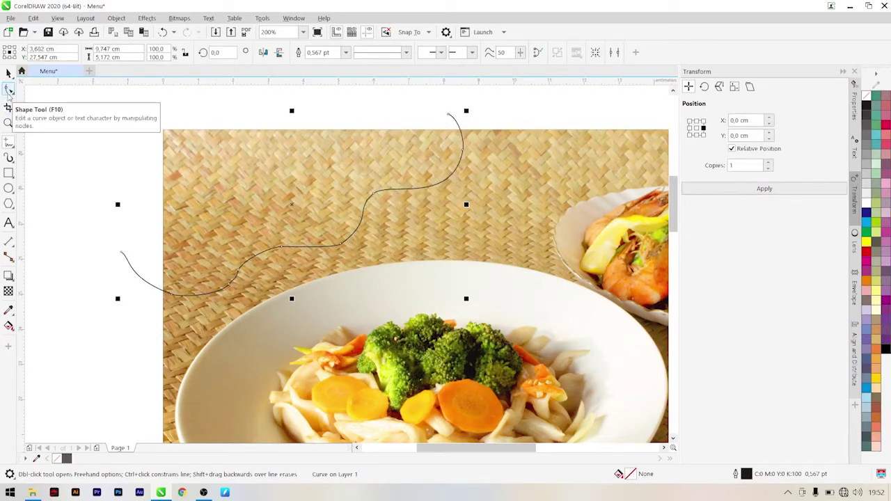
Delete the surplus node in the wavy curve's lower bend and make its inner nodes symmetrical to smooth the line
left_click(8, 90)
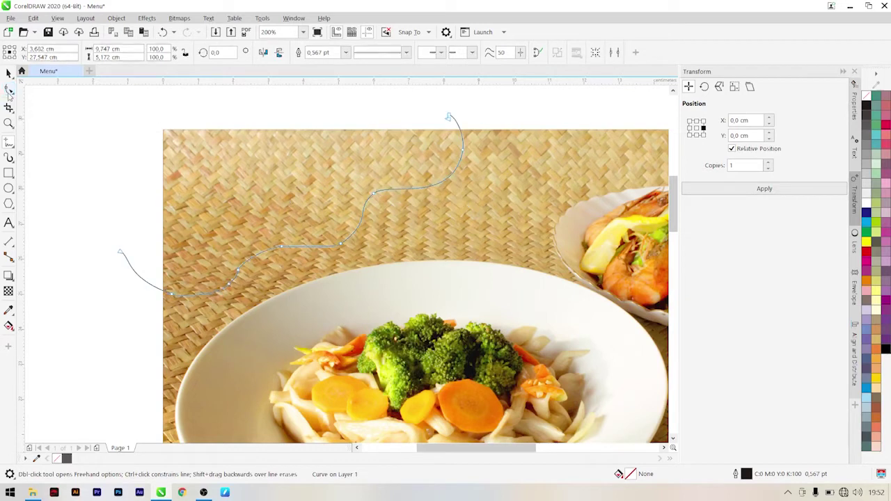
double_click(228, 286)
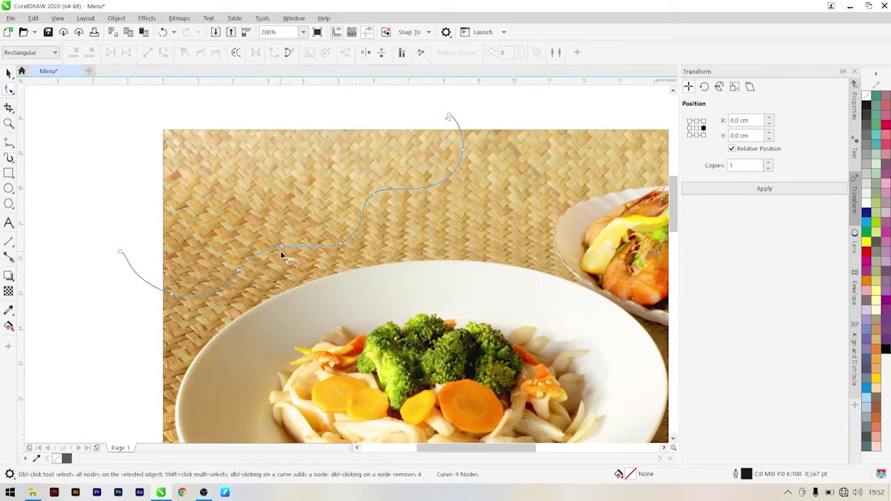
left_click(282, 246)
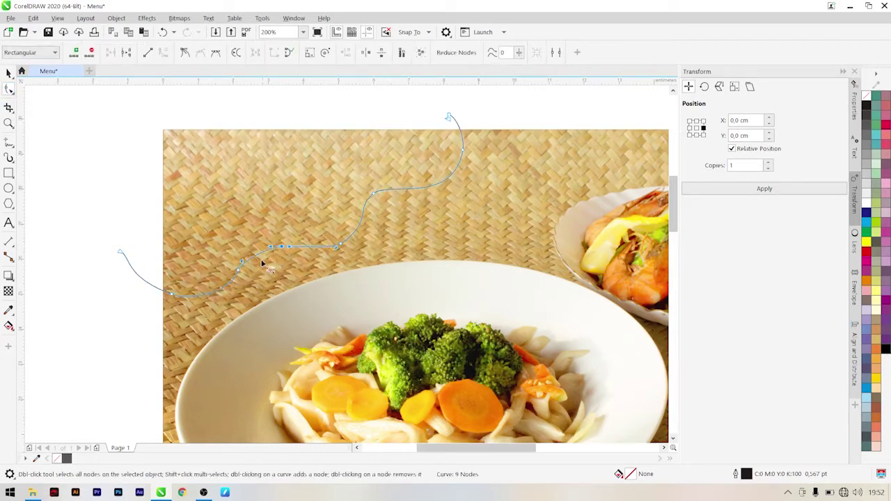
left_click(172, 294)
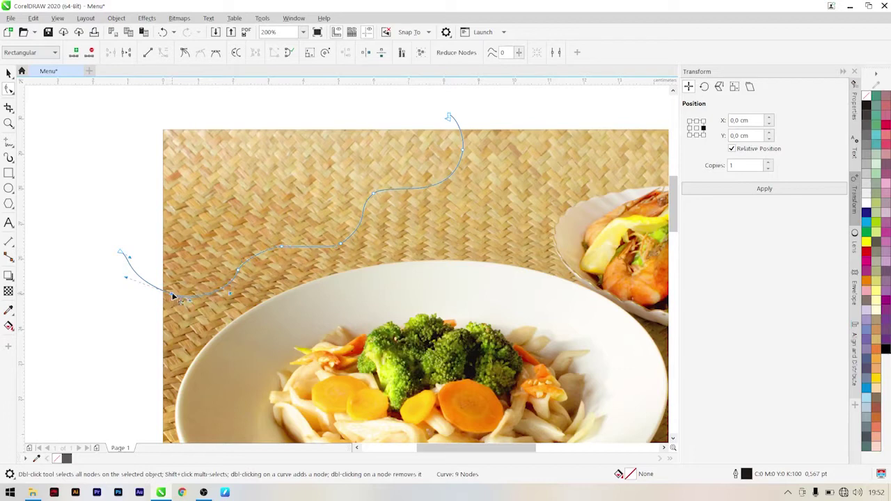
left_click(215, 53)
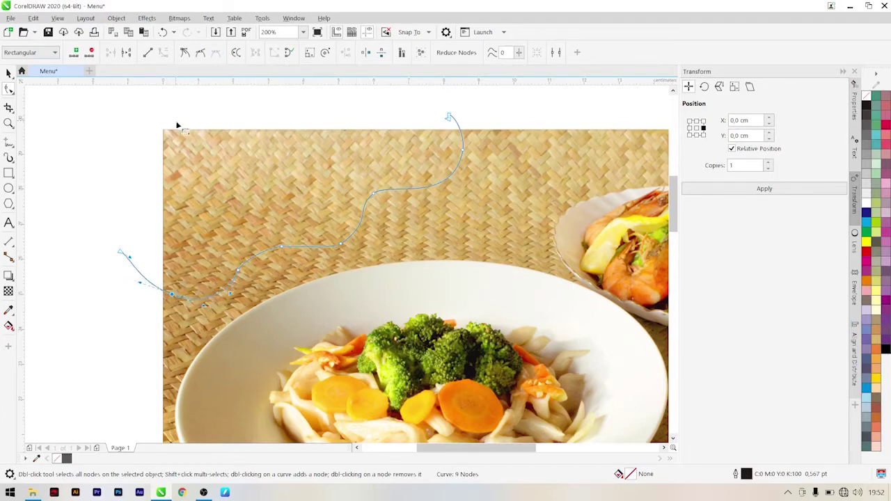
left_click_drag(466, 297, 483, 295)
left_click(217, 54)
left_click(247, 108)
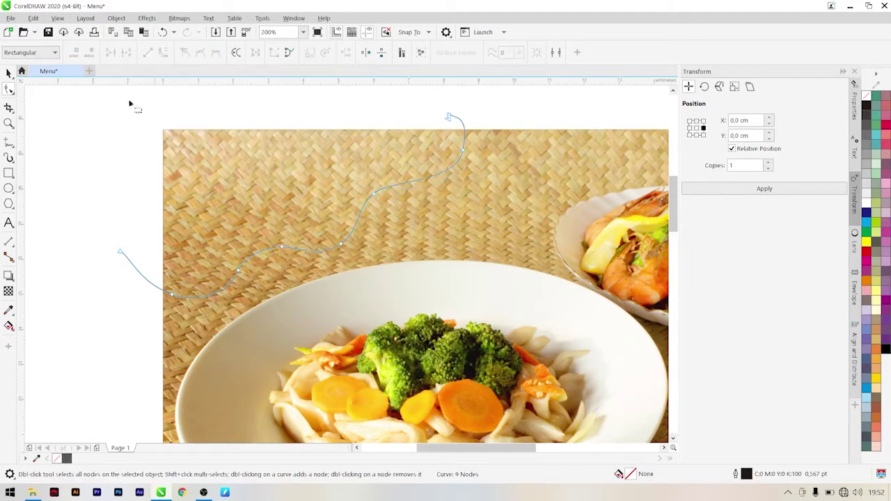
Reduce the wavy curve to six nodes and reposition them into even waves, moving its upper end farther right to about 10,7 cm overall width
left_click(9, 73)
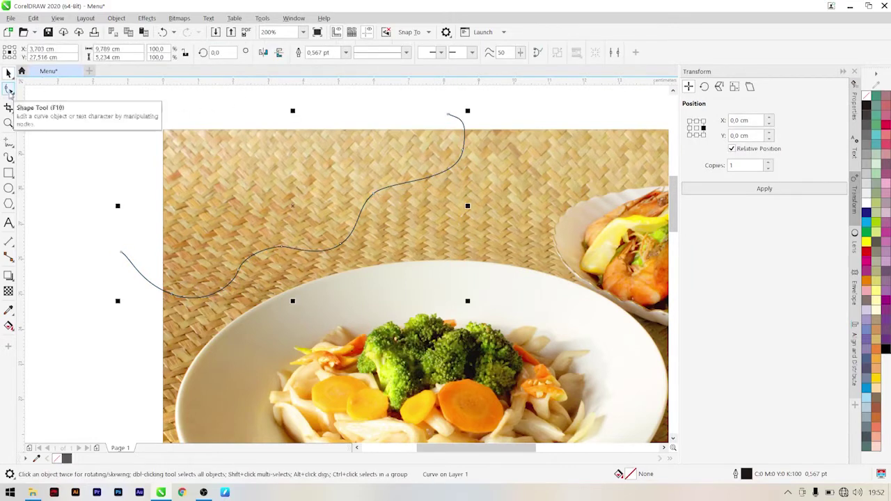
left_click(9, 88)
left_click(291, 262)
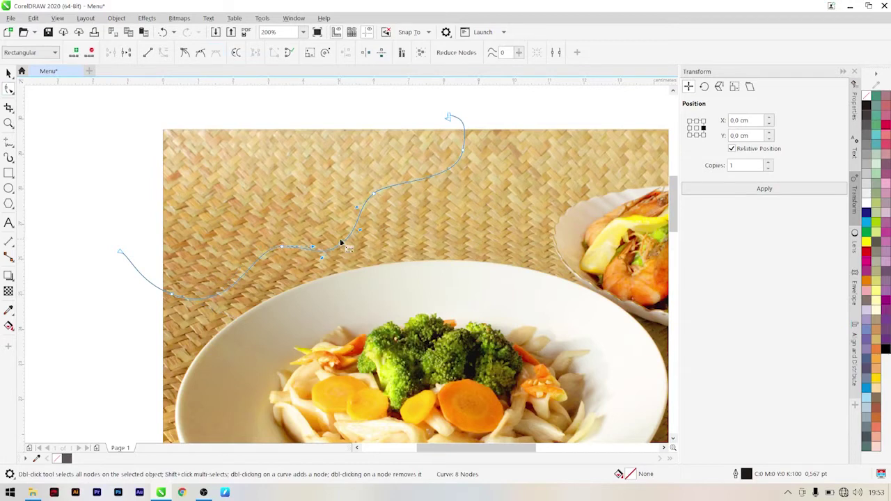
left_click_drag(291, 255, 309, 247)
left_click_drag(463, 153, 453, 183)
left_click_drag(390, 179, 502, 125)
left_click(353, 245)
left_click_drag(352, 246, 322, 268)
left_click(398, 183)
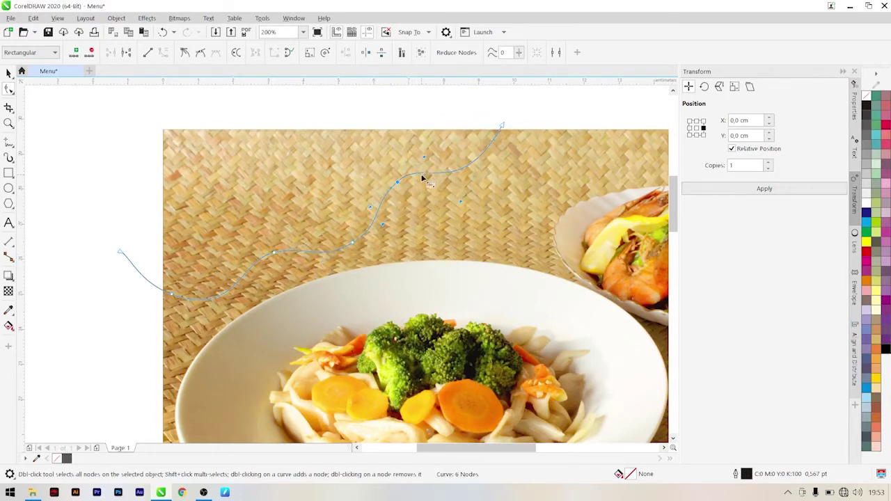
Smart Fill the corner area enclosed by the wavy curve and page edges with blue-gray (C40 M20 Y0 K40), and delete the original curve
left_click(12, 313)
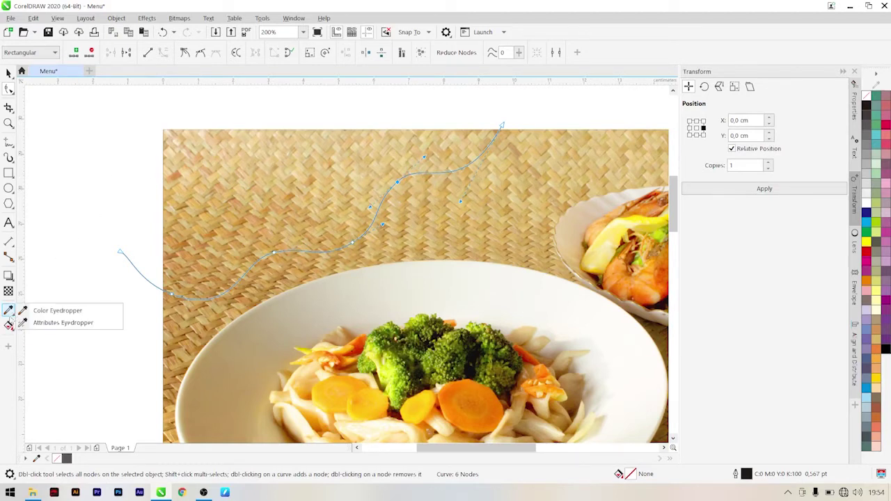
left_click(9, 326)
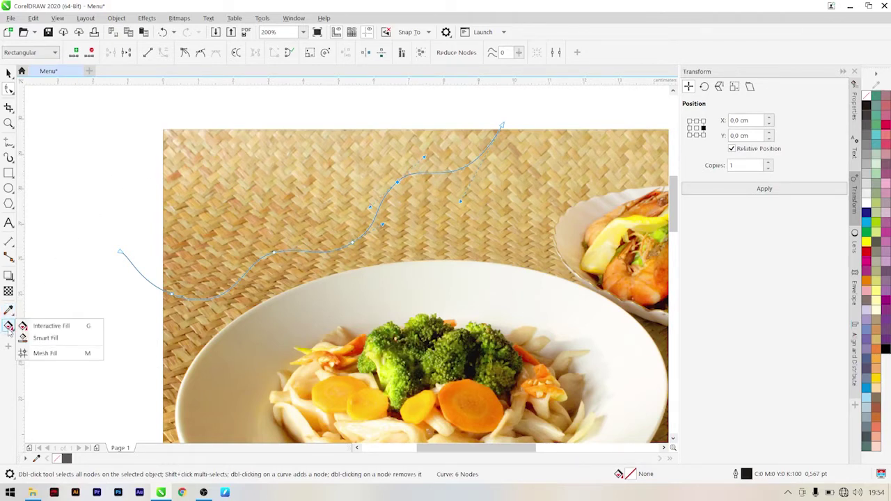
left_click(42, 338)
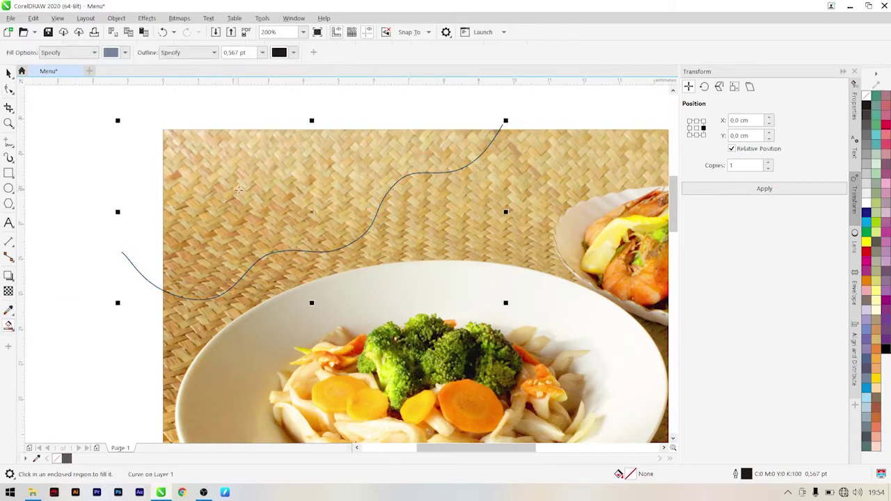
left_click(239, 189)
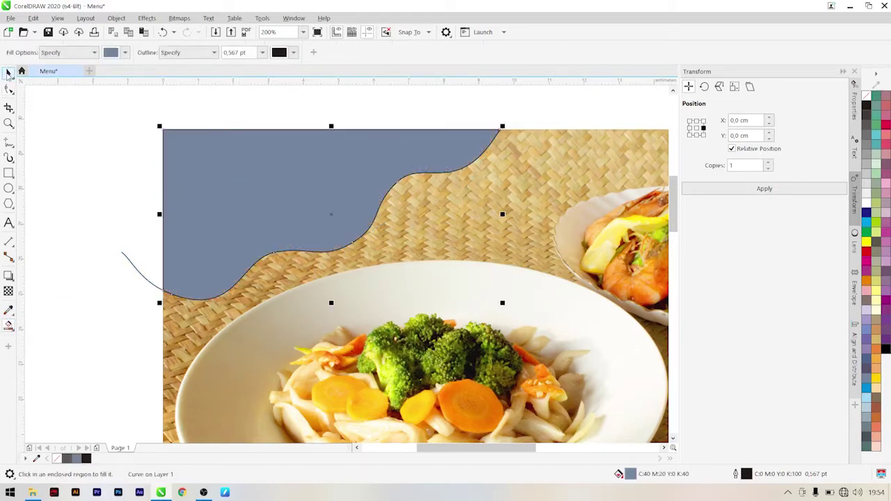
left_click(9, 73)
left_click(57, 160)
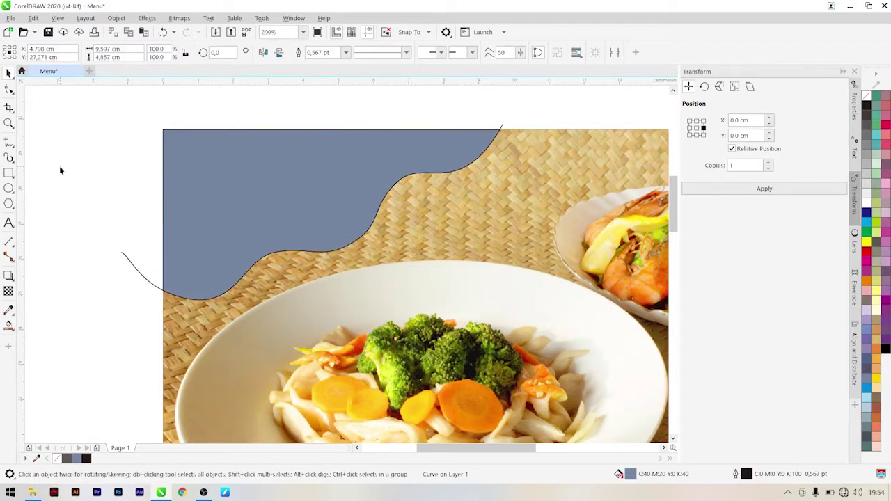
left_click(130, 262)
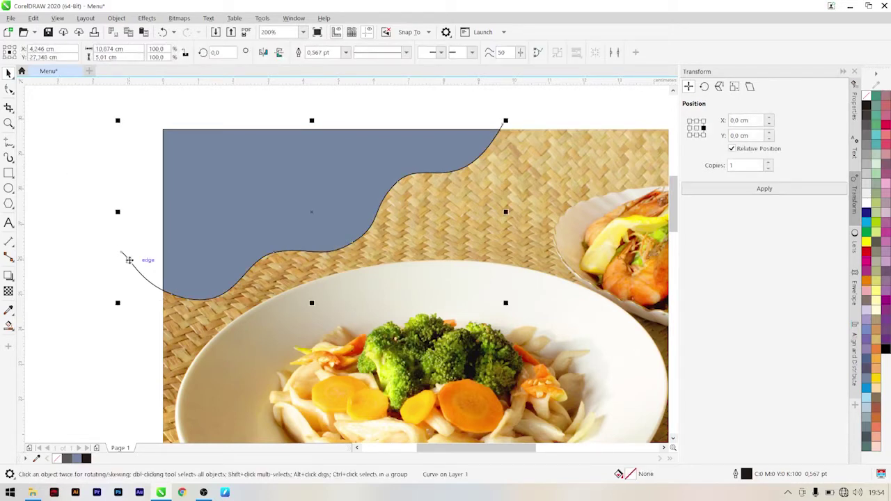
key("Delete")
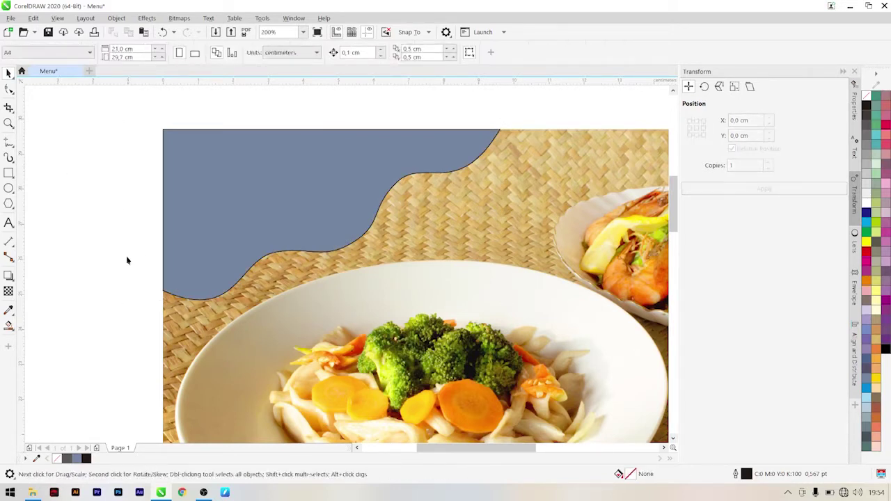
Fill the wavy corner shape with Deep Yellow (C0 M20 Y100 K0) and remove its outline
left_click(243, 188)
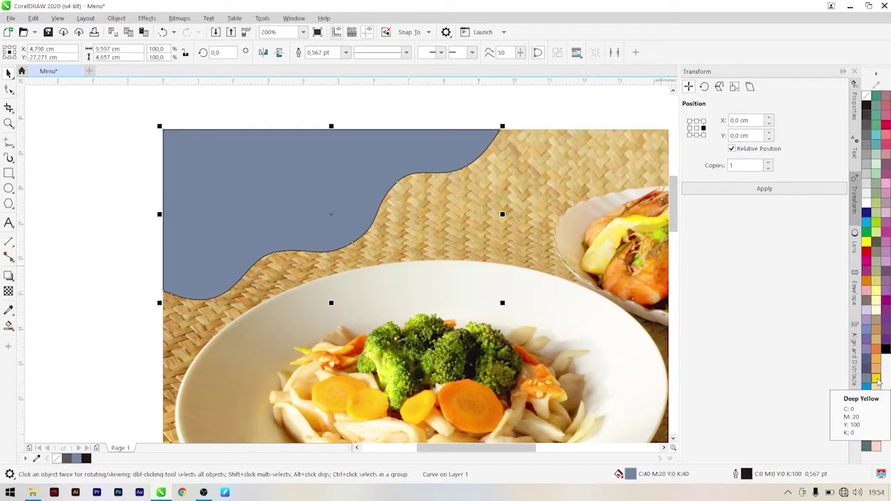
left_click(876, 380)
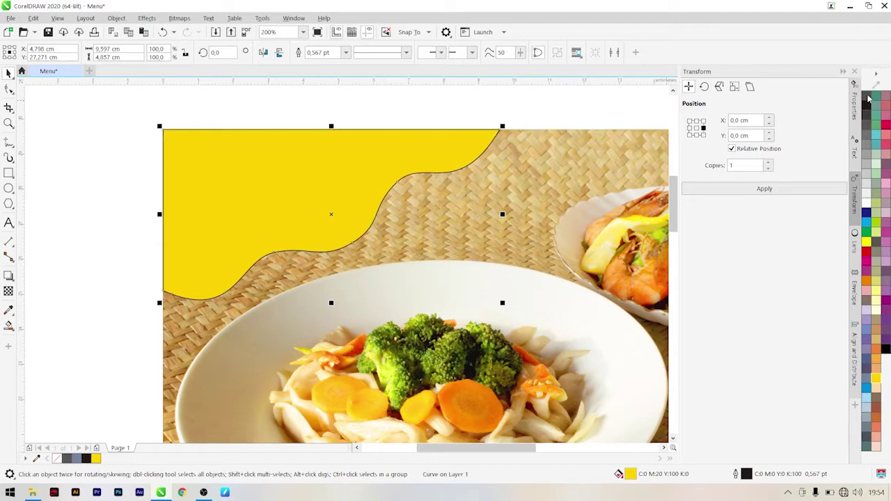
right_click(867, 97)
left_click(265, 105)
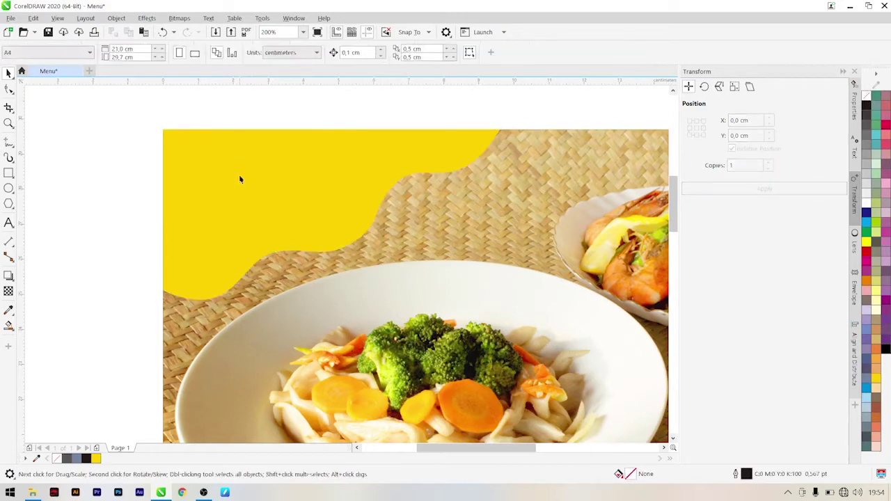
Copy the yellow corner shape and paste the duplicate directly on top of it
left_click(238, 190)
right_click(239, 187)
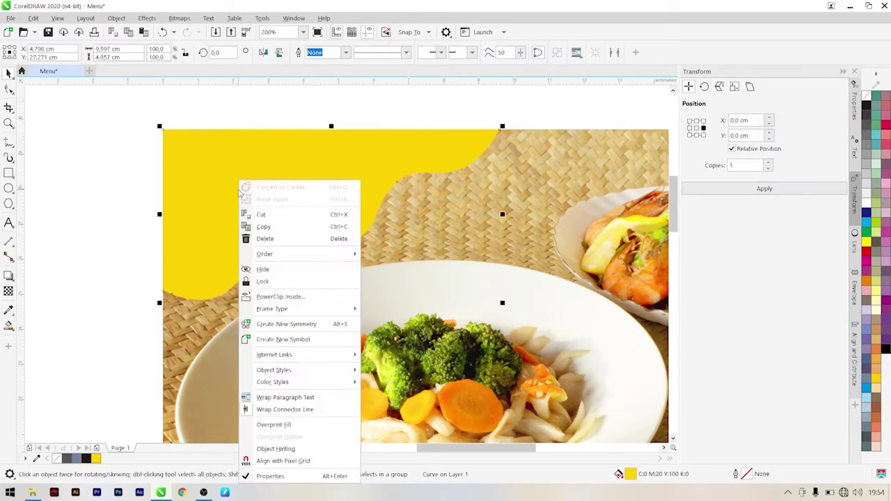
left_click(255, 225)
right_click(90, 211)
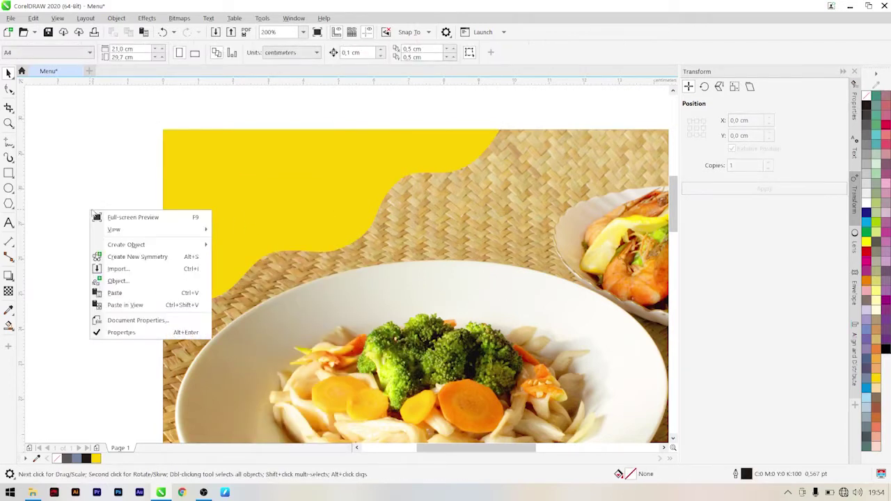
left_click(115, 293)
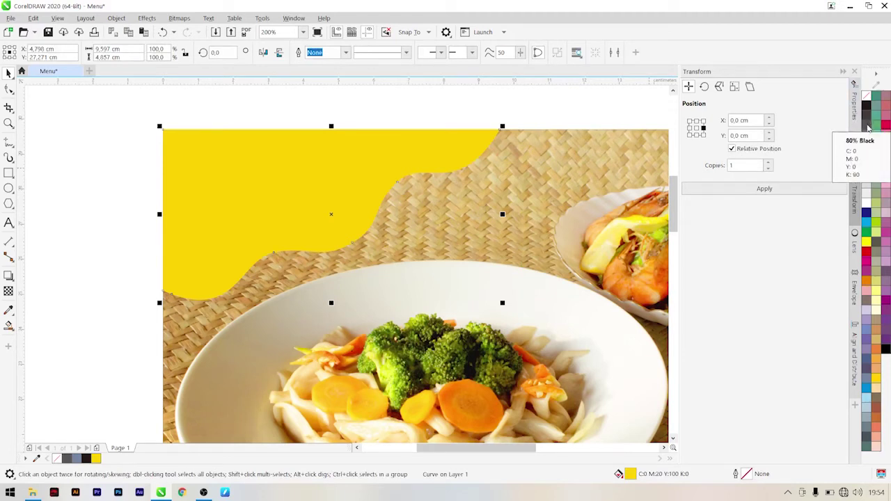
Give the pasted yellow shape an 80% Black outline with a width of 2 pt
right_click(868, 127)
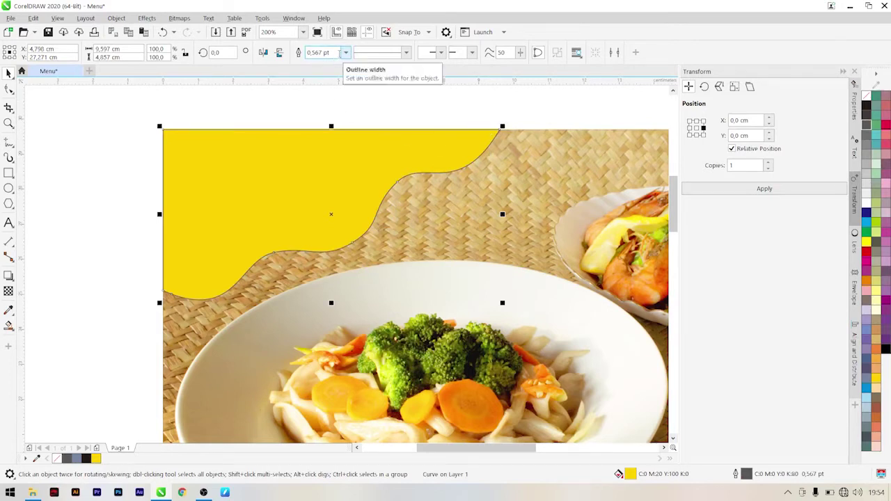
left_click(319, 52)
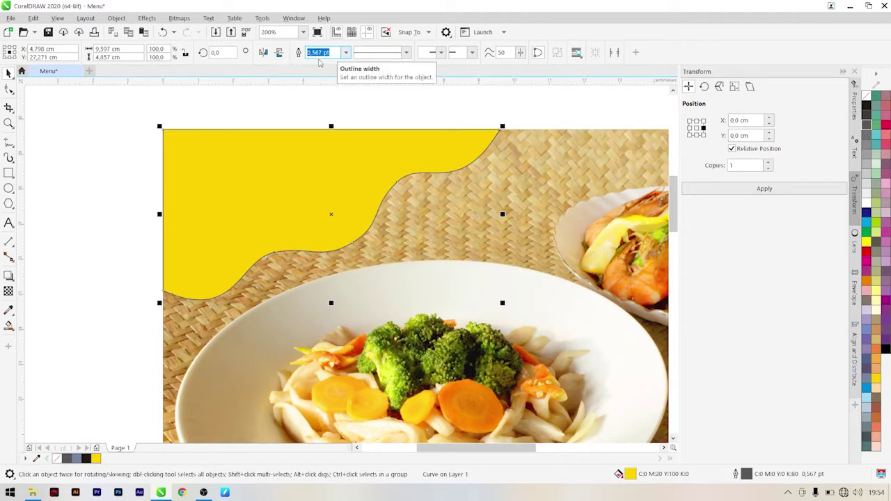
type("2")
key("Return")
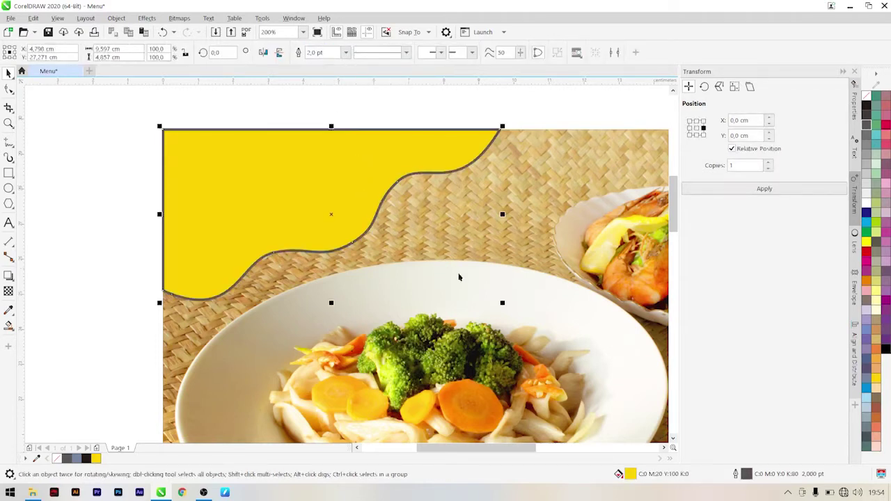
Enlarge the outlined copy to about 10,4 × 5,3 cm without a fill and shift it slightly beyond the page's upper-left corner
left_click_drag(501, 303, 532, 318)
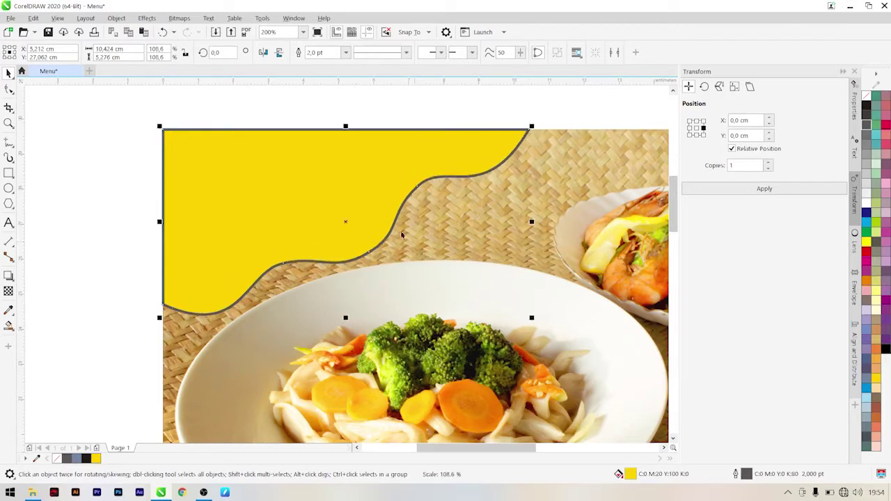
left_click(867, 100)
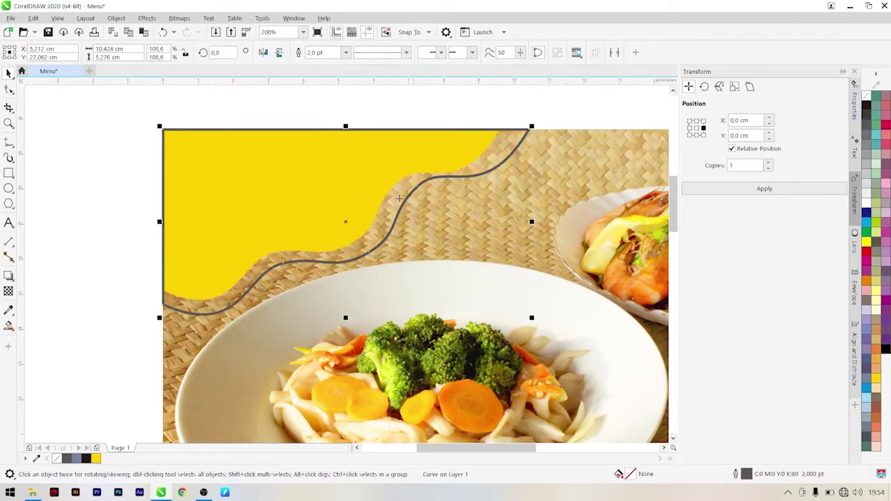
mouse_move(387, 202)
left_mouse_down()
mouse_move(372, 201)
mouse_move(375, 192)
left_mouse_up()
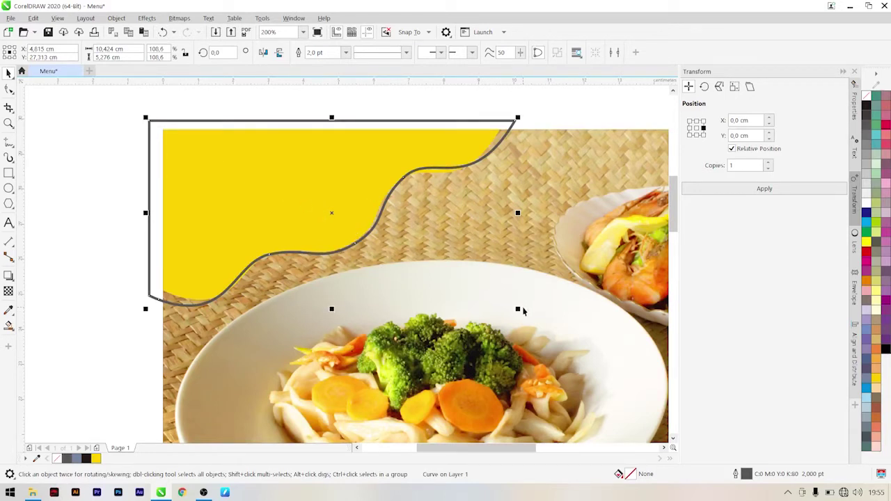
left_click(9, 88)
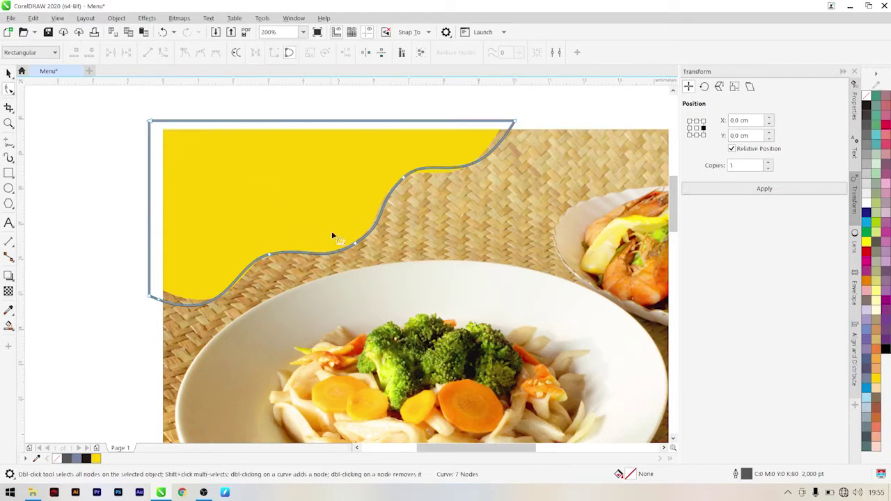
mouse_move(355, 245)
left_mouse_down()
mouse_move(360, 254)
mouse_move(356, 246)
left_mouse_up()
scroll(359, 247, "up", 2)
scroll(355, 243, "down", 2)
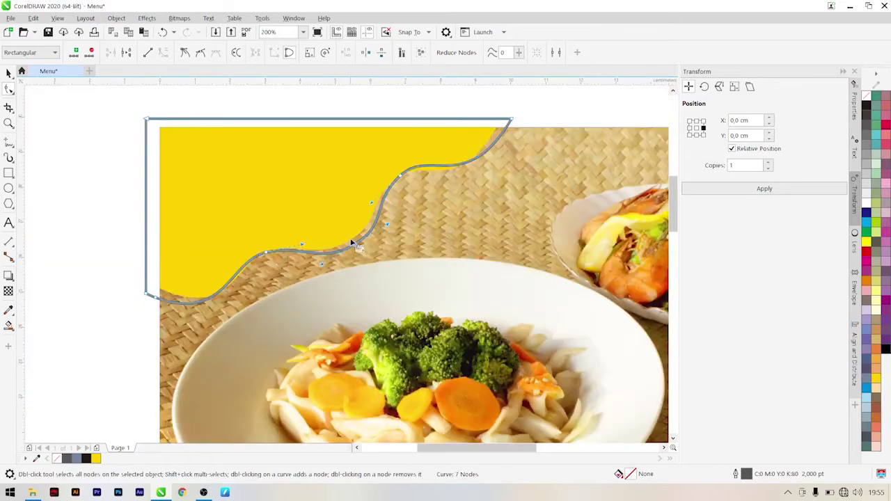
left_click(9, 73)
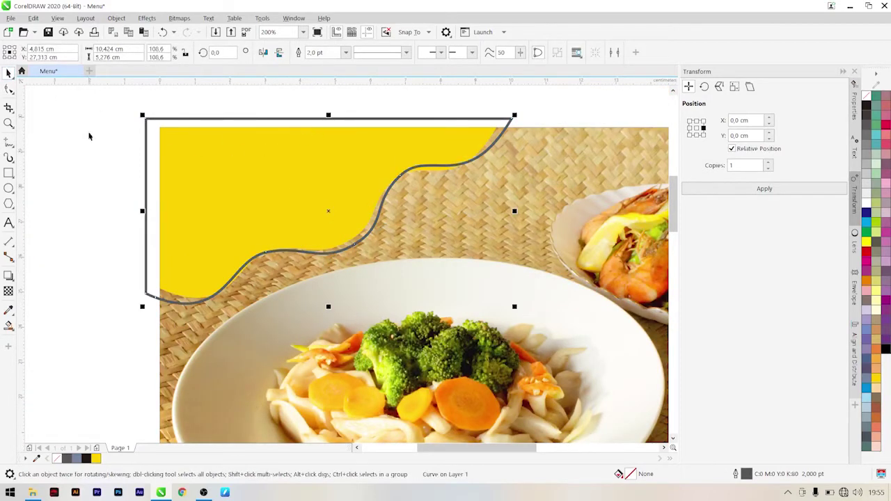
PowerClip the yellow corner shape and the gray wavy outline together inside the page-sized background frame
left_click_drag(90, 87, 223, 135)
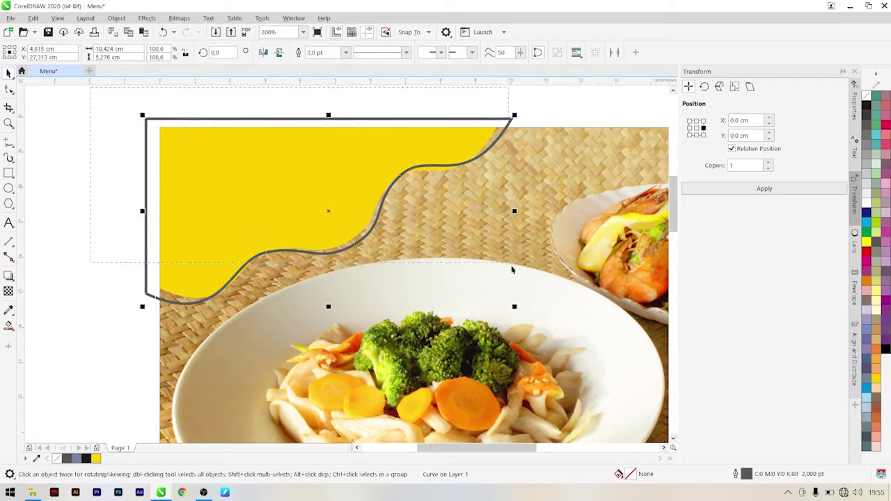
left_click_drag(536, 318, 545, 340)
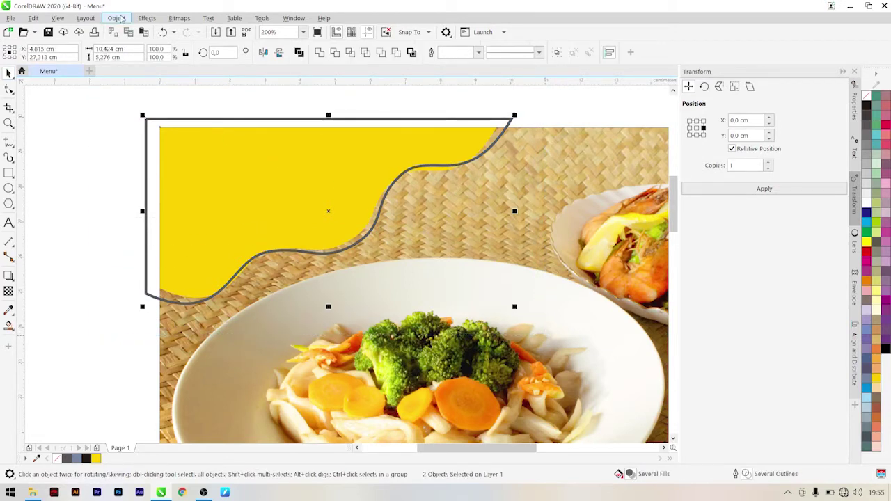
left_click(116, 18)
mouse_move(140, 59)
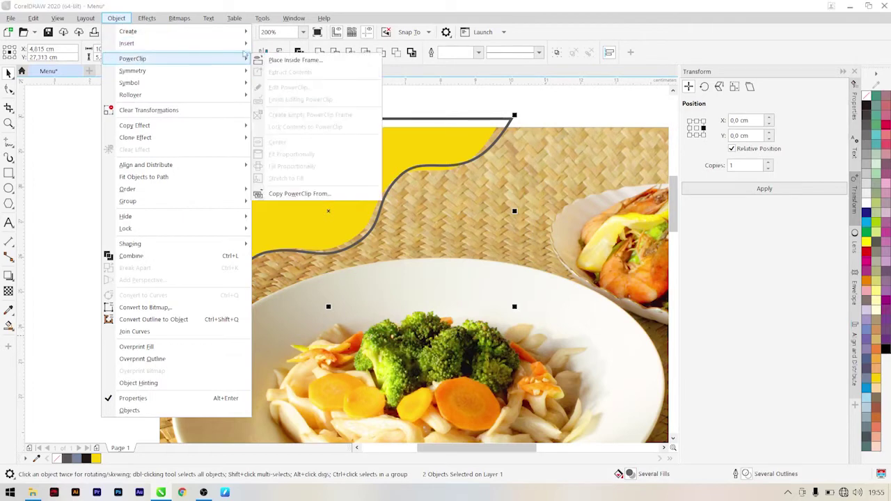
left_click(292, 59)
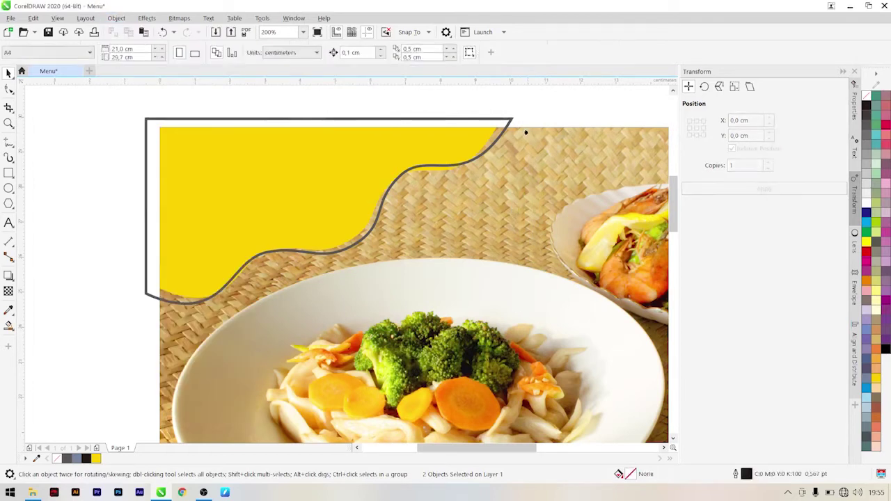
left_click(562, 132)
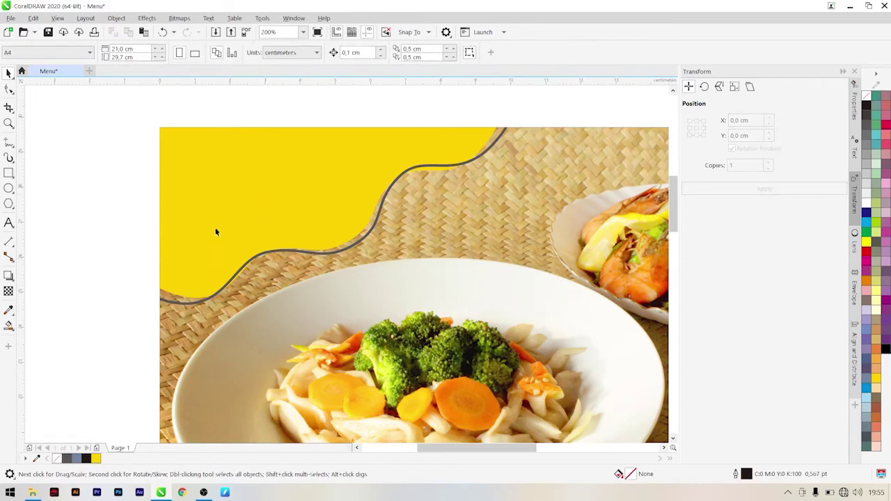
Bring the Logo file from the Menu folder in File Explorer onto the yellow corner and scale it to about 4,9 × 1,5 cm
mouse_move(34, 492)
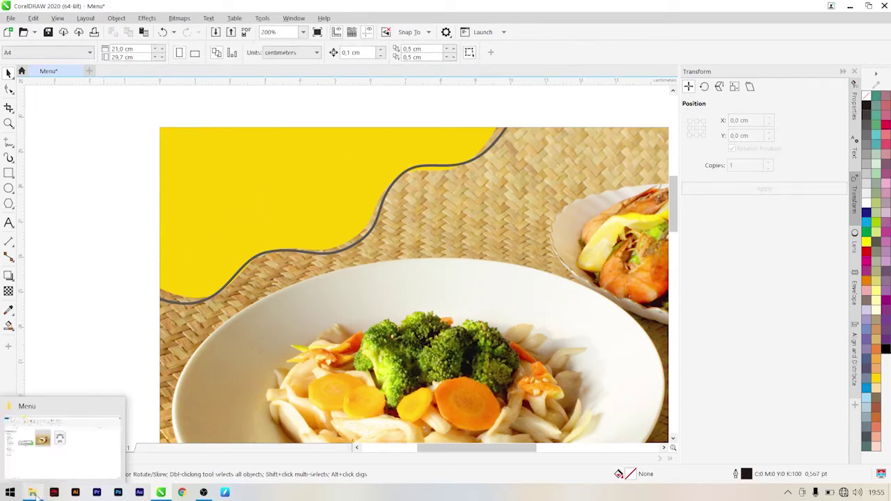
left_click(38, 462)
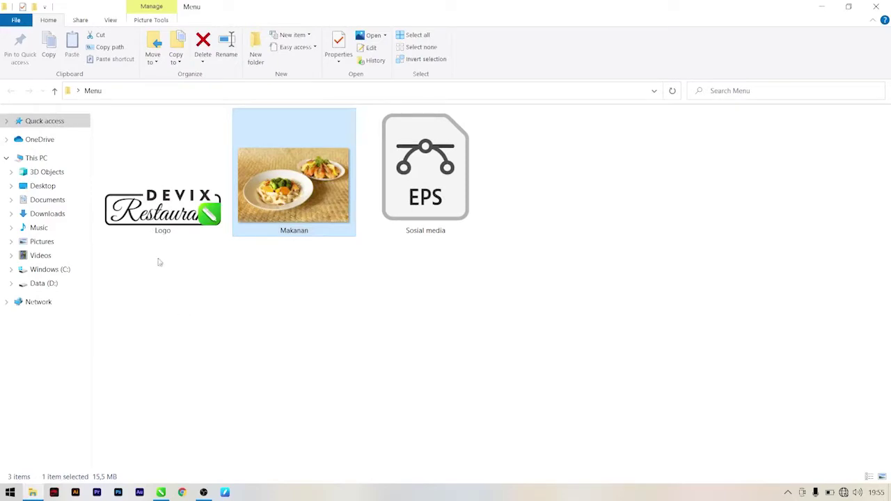
left_click_drag(154, 221, 207, 177)
left_click_drag(304, 193, 360, 211)
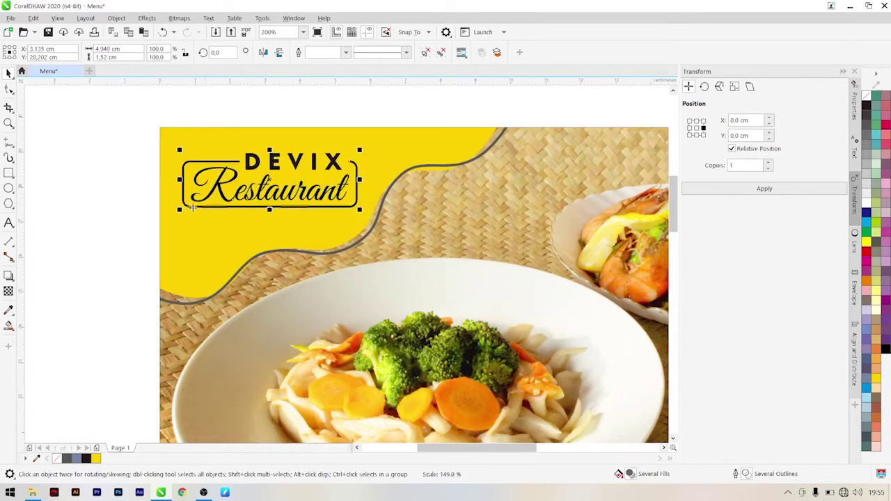
left_click(74, 204)
Align the logo to the top and left edges of the page-sized background frame
left_click(191, 157)
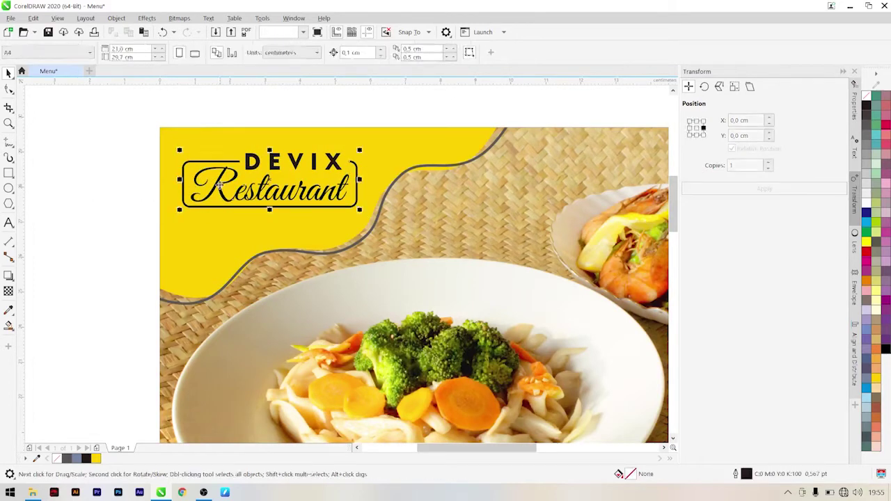
left_click(199, 140, "shift")
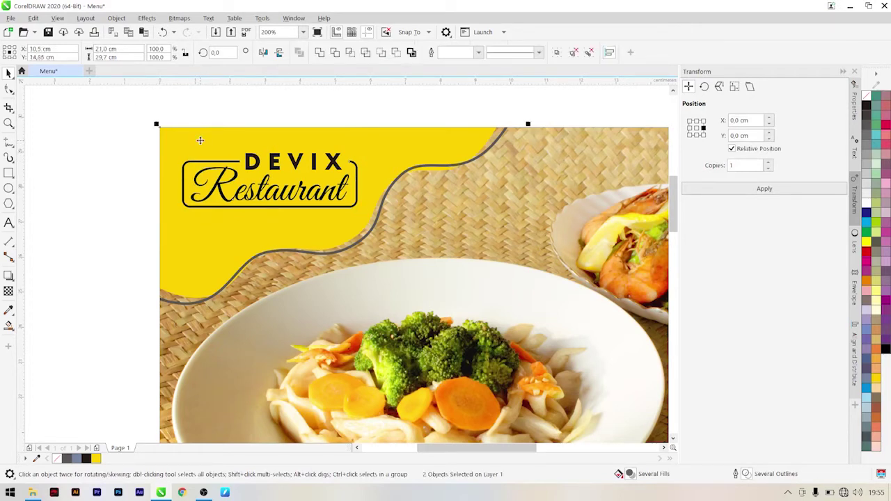
key("t")
key("l")
Nudge the logo 0,5 cm down and 0,5 cm to the right, away from the page corner
left_click_drag(94, 104, 368, 198)
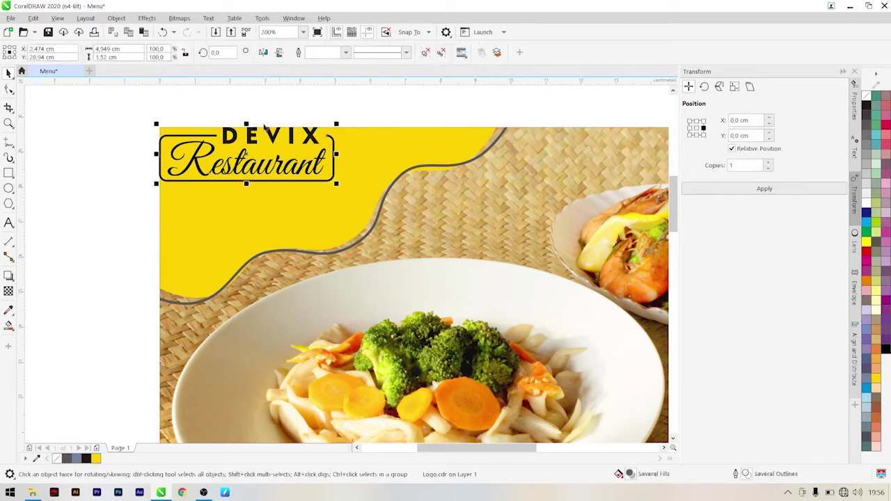
key("Down")
key("Down")
key("Down")
key("Down")
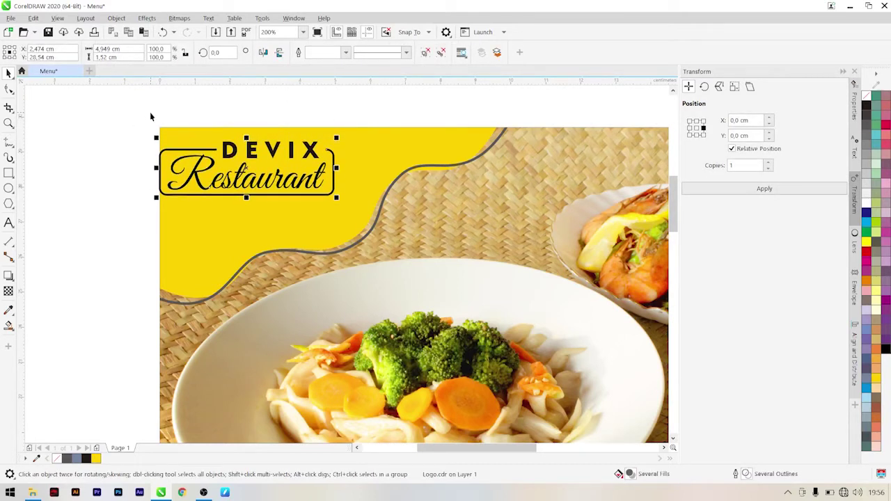
key("Right")
key("Right")
key("Right")
key("Right")
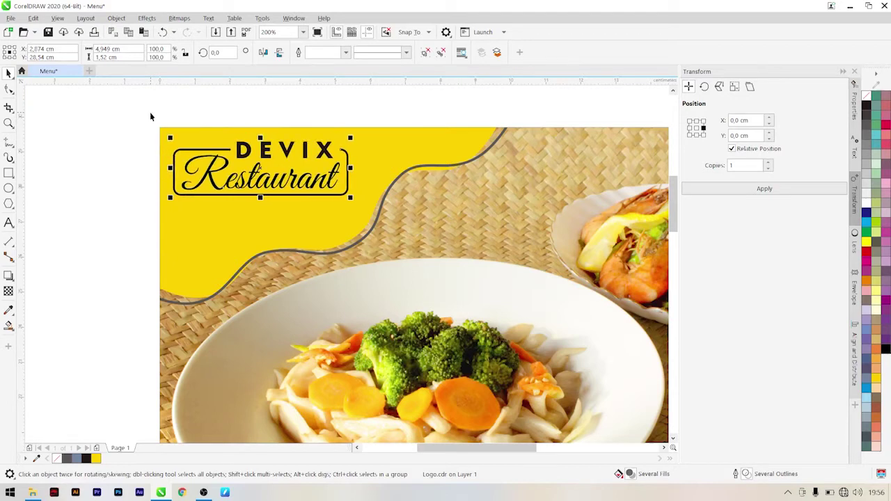
key("Down")
key("Right")
left_click(83, 170)
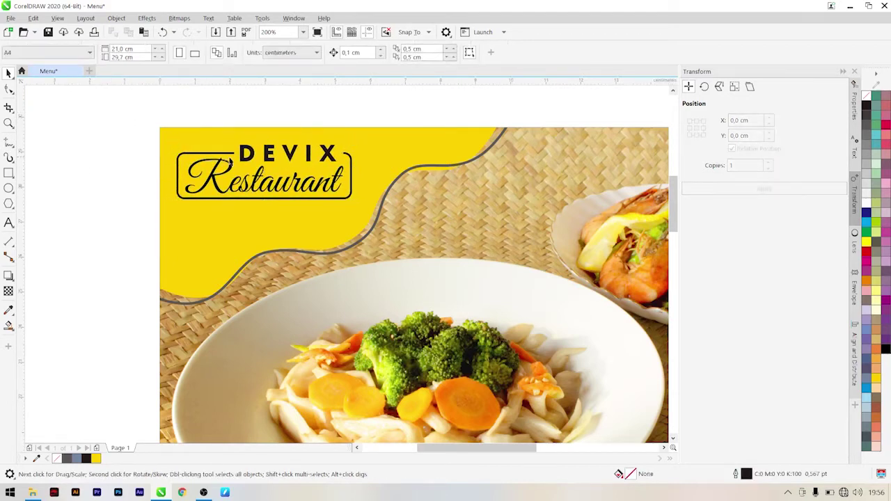
Ungroup the DEVIX Restaurant logo into its separate parts
scroll(245, 163, "up", 2)
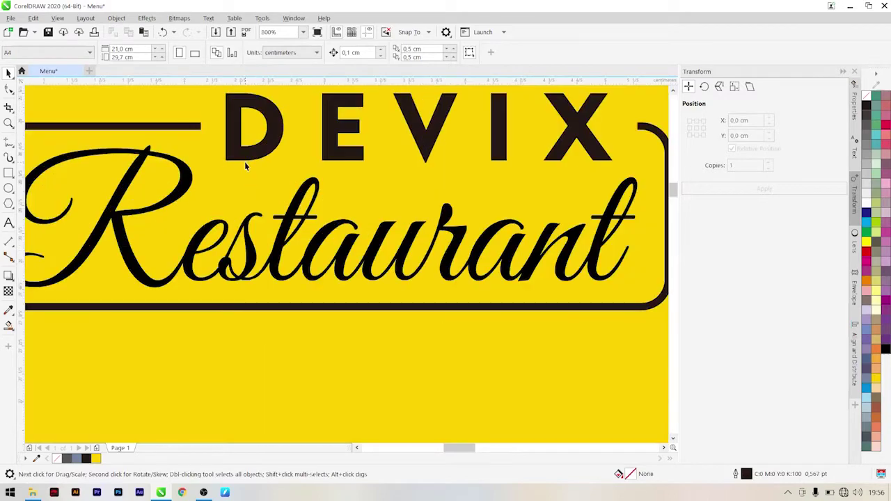
scroll(245, 164, "down", 1)
scroll(244, 162, "up", 1)
scroll(243, 161, "down", 1)
scroll(375, 336, "down", 2)
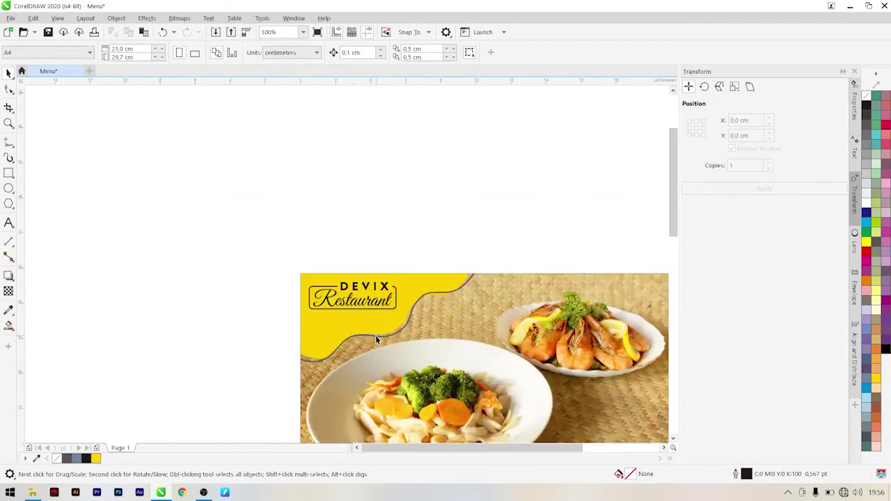
scroll(375, 337, "up", 2)
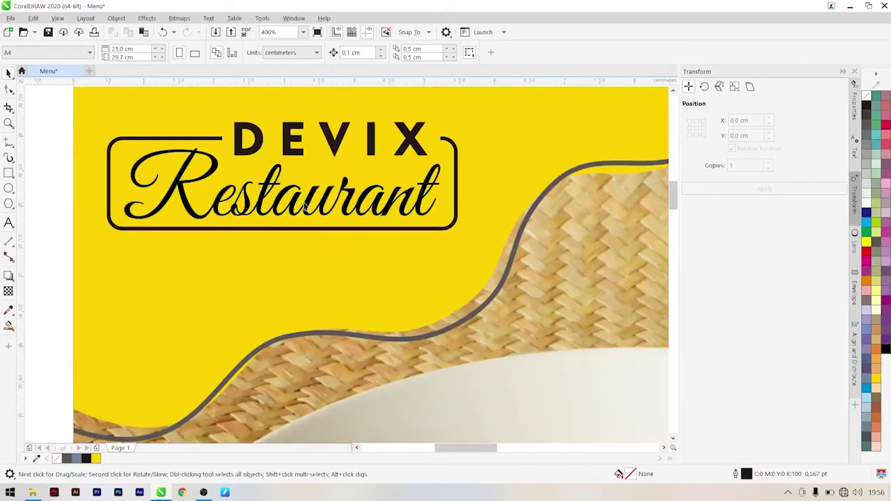
left_click(294, 205)
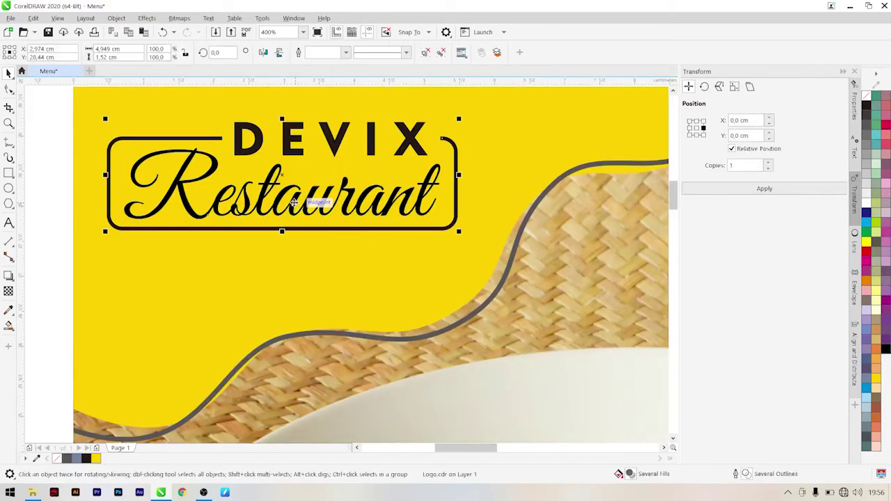
right_click(294, 202)
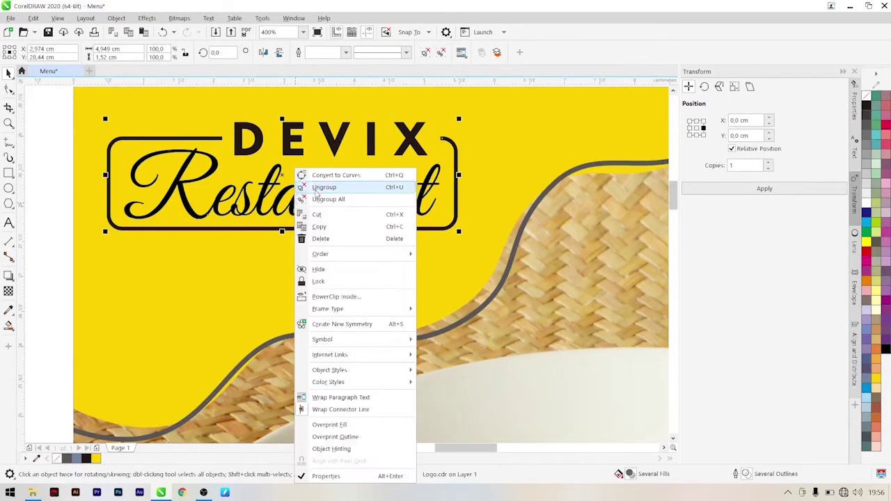
left_click(320, 186)
left_click(32, 197)
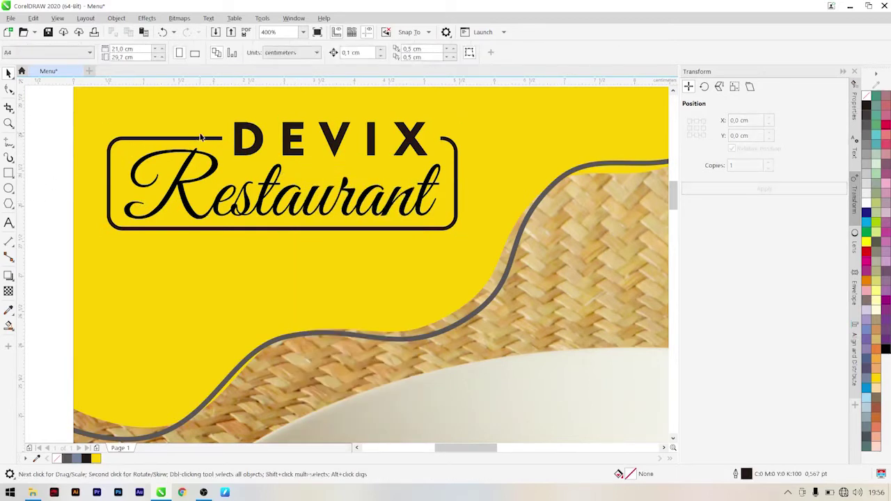
Recolor the logo's DEVIX and Restaurant lettering and its rounded frame outline to 80% black
left_click_drag(312, 137, 461, 223)
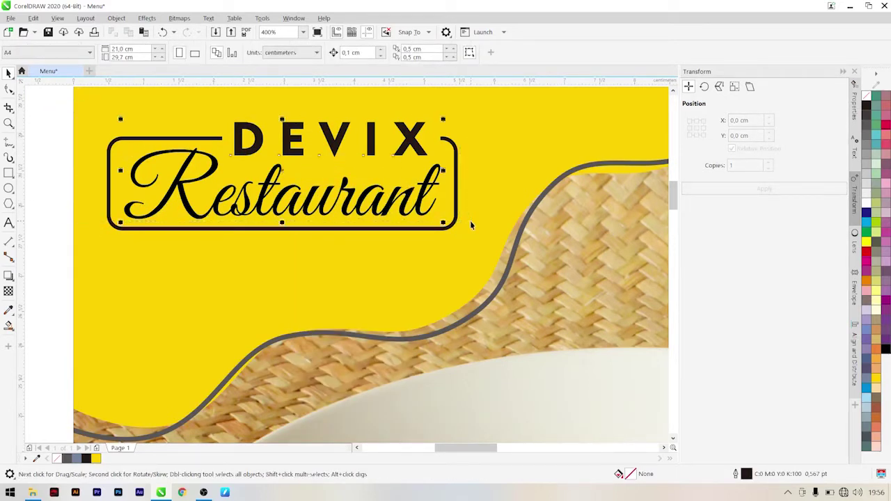
left_click(868, 129)
left_click(136, 232)
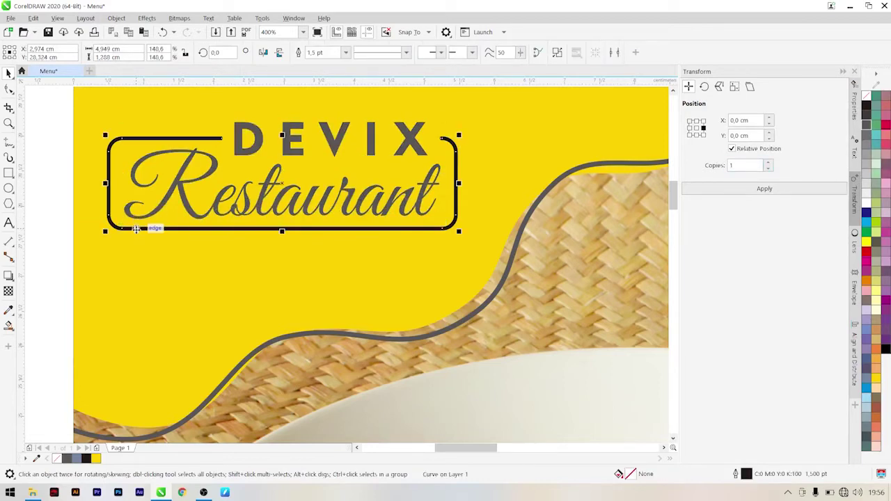
right_click(866, 129)
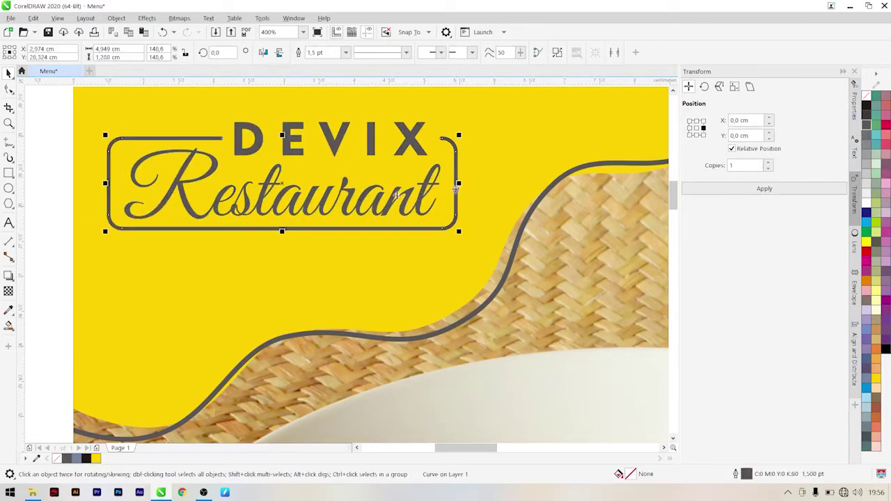
scroll(331, 200, "down", 4)
left_click(233, 216)
Draw a freehand wavy curve about 22,8 × 6,9 cm across the photo's lower part, rising to the right and overshooting both page sides
scroll(423, 223, "up", 2)
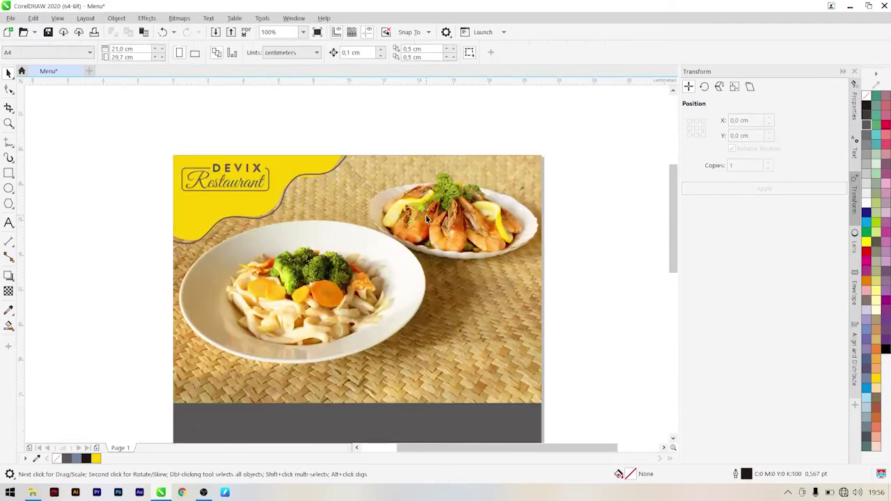
scroll(397, 240, "down", 2)
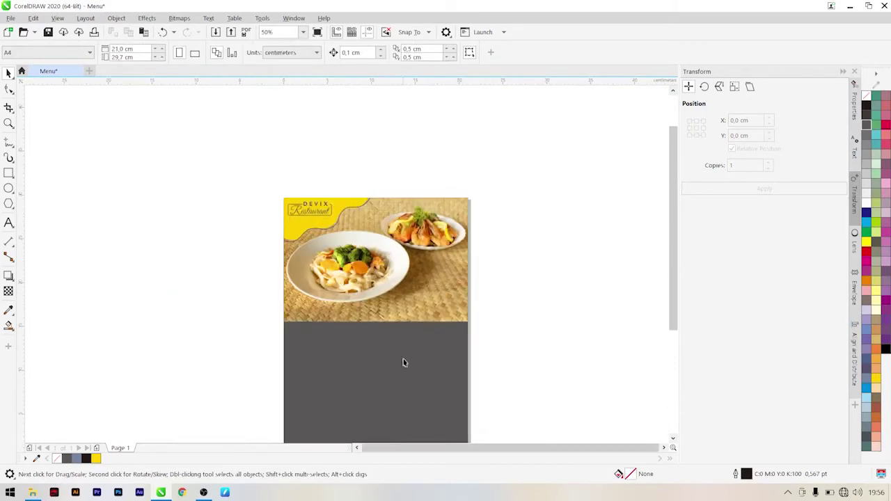
scroll(404, 349, "up", 2)
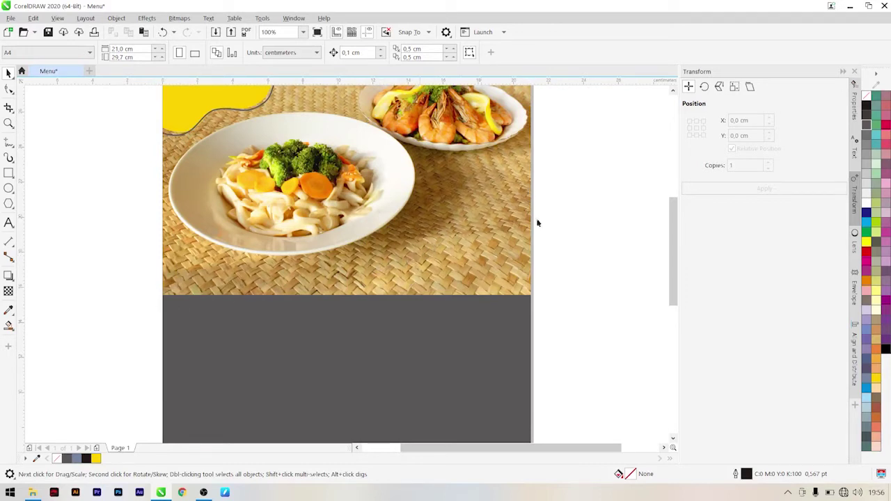
scroll(225, 163, "down", 4)
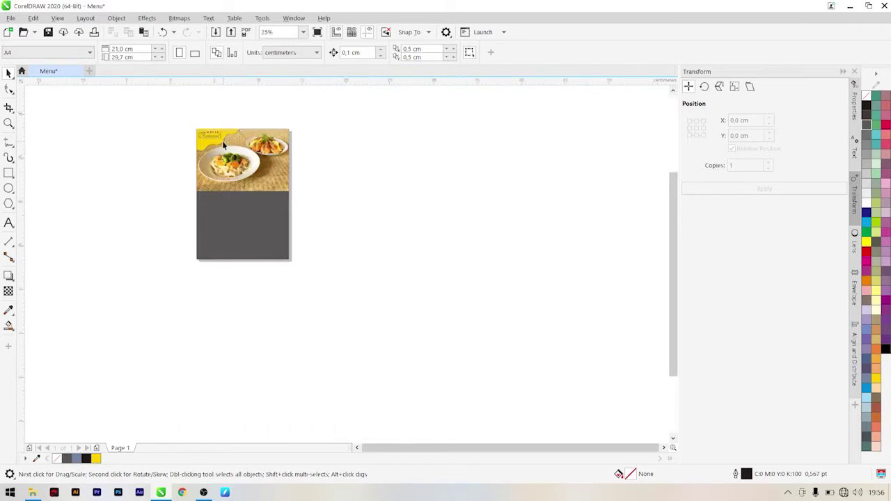
scroll(222, 140, "up", 4)
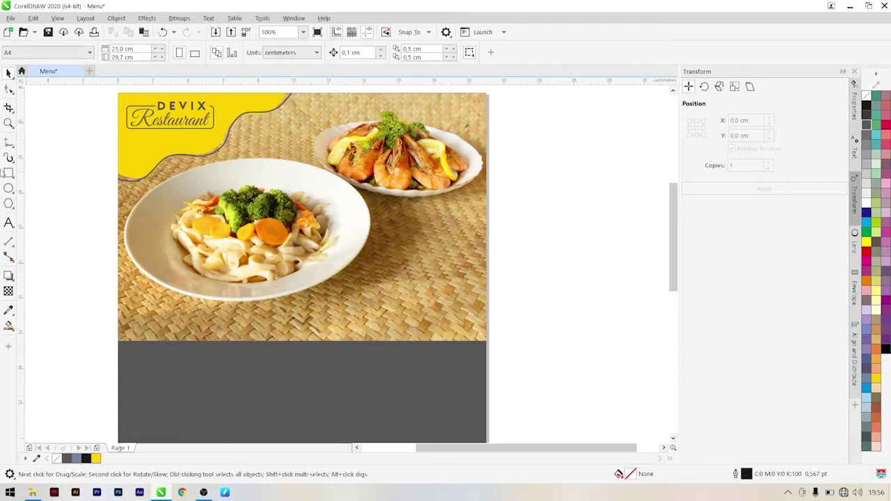
left_click(9, 143)
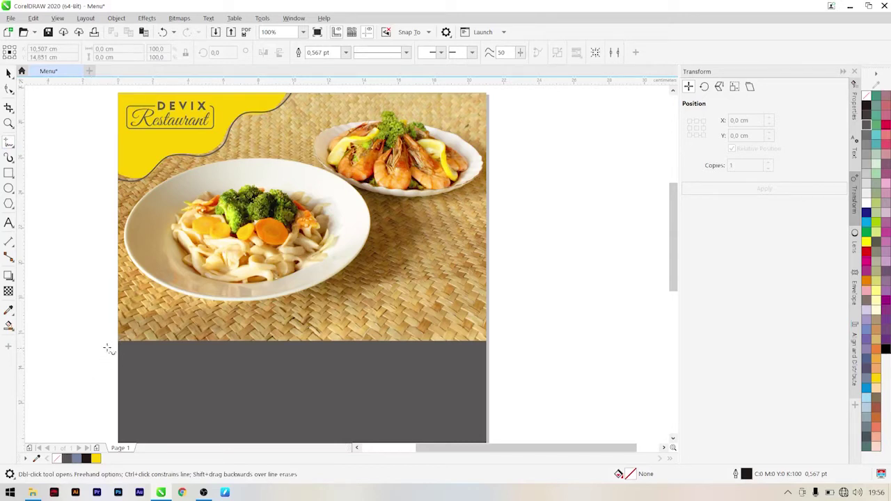
mouse_move(108, 348)
left_mouse_down()
mouse_move(203, 331)
mouse_move(254, 319)
mouse_move(319, 335)
mouse_move(367, 328)
mouse_move(381, 297)
mouse_move(448, 281)
mouse_move(509, 226)
left_mouse_up()
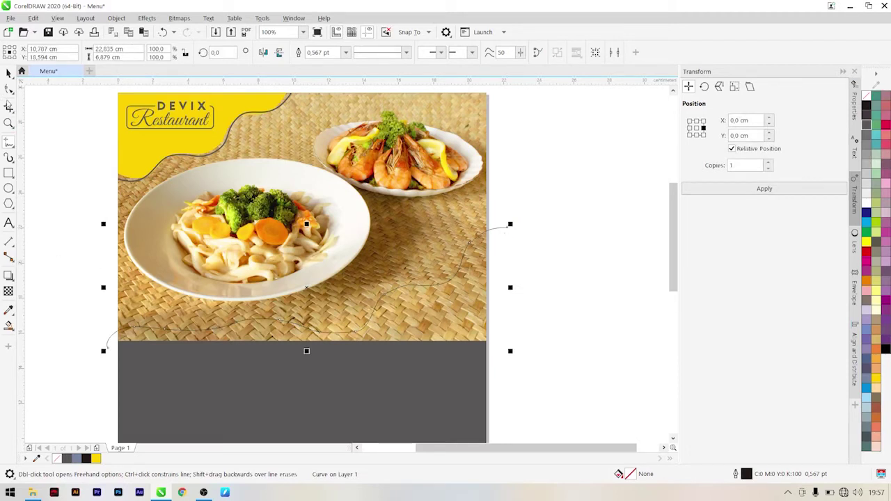
Delete the surplus node near the new curve's left end and reshape that end into a smooth arc
left_click(9, 89)
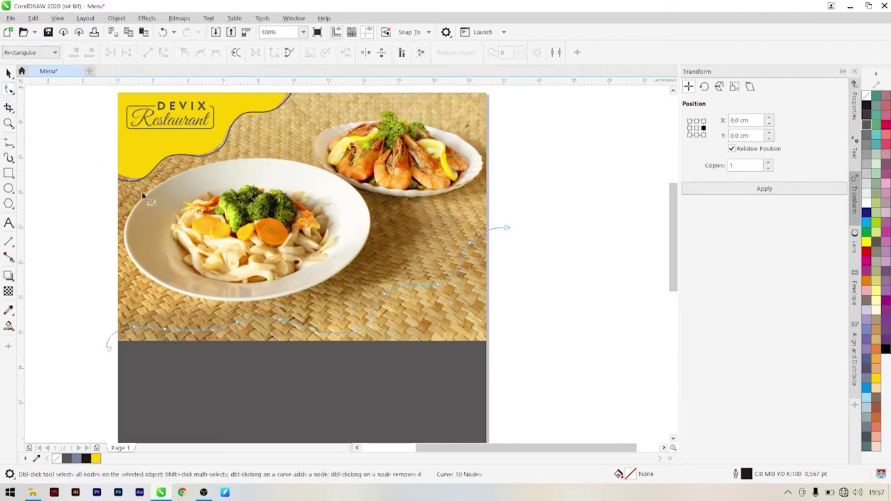
scroll(133, 325, "up", 2)
double_click(128, 325)
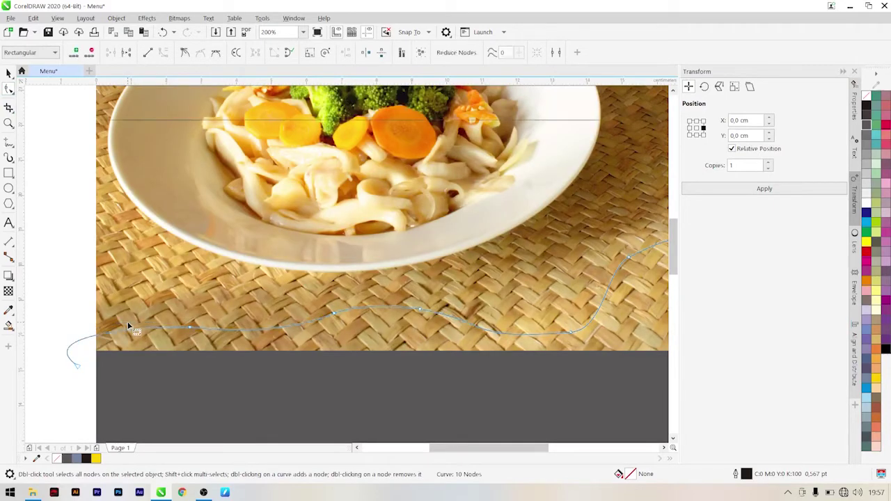
left_click(189, 328)
left_click_drag(30, 335, 76, 283)
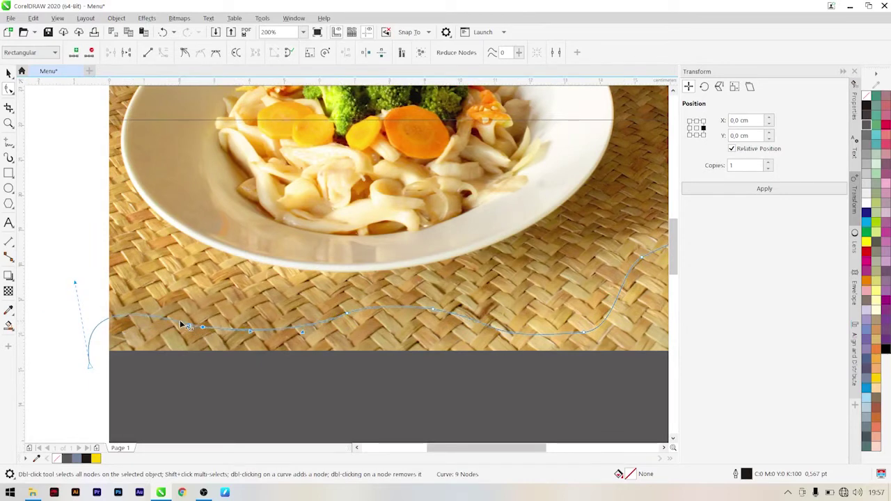
Smooth the curve's middle waves by removing extra nodes, bringing the curve down to 7 nodes
scroll(181, 323, "down", 4)
scroll(348, 327, "up", 2)
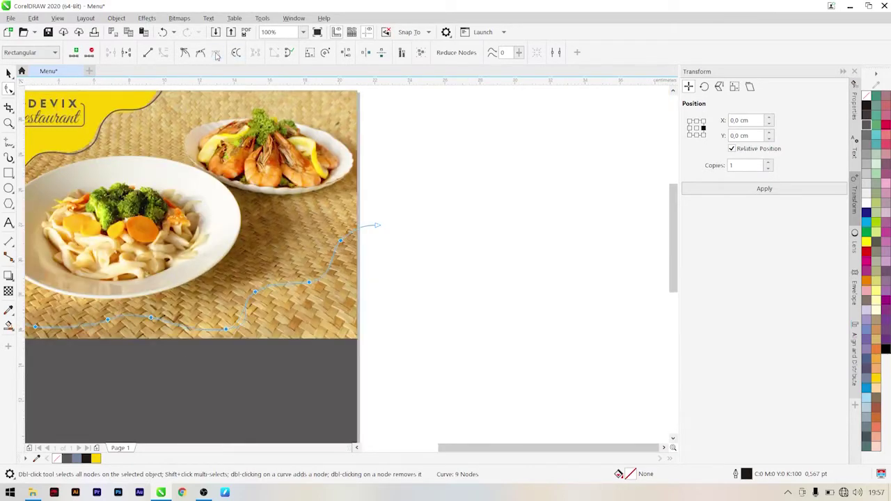
scroll(378, 298, "down", 2)
scroll(315, 310, "up", 2)
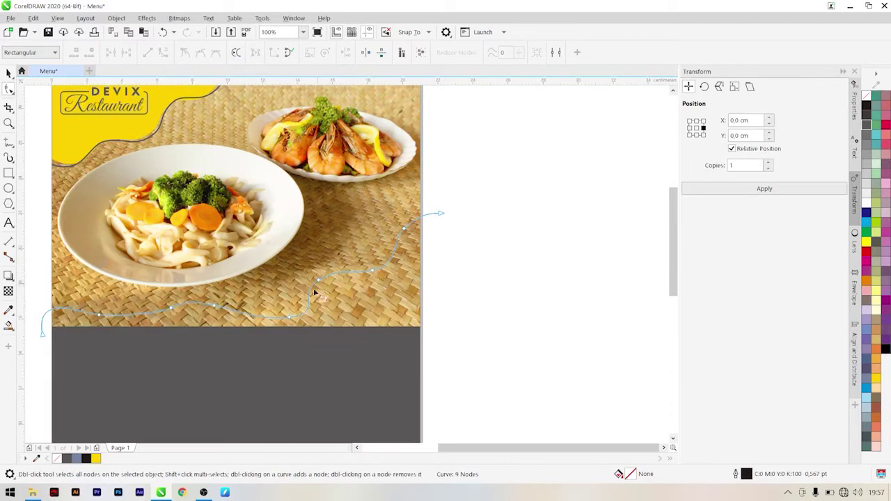
left_click_drag(170, 309, 178, 339)
left_click(375, 276)
left_click(328, 293)
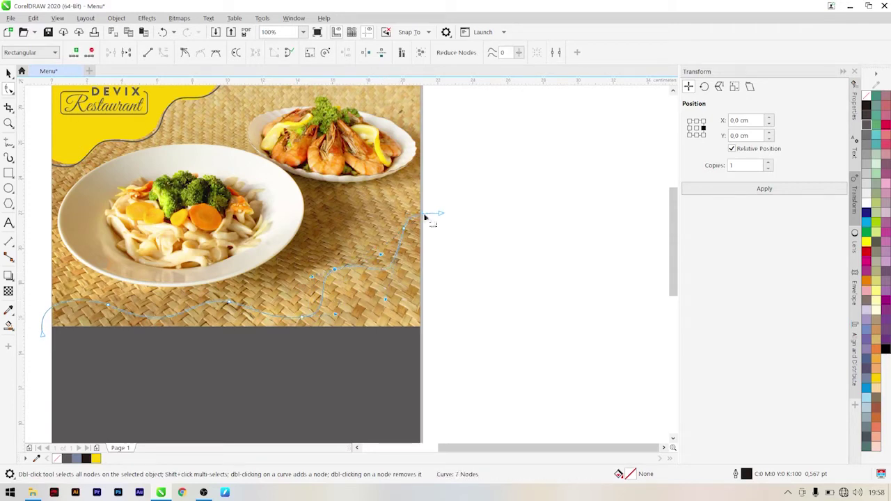
Raise the curve's right end, remove one more node there and adjust the remaining nodes into a gentle rise
left_click_drag(426, 217, 441, 203)
left_click_drag(334, 313, 408, 243)
double_click(408, 241)
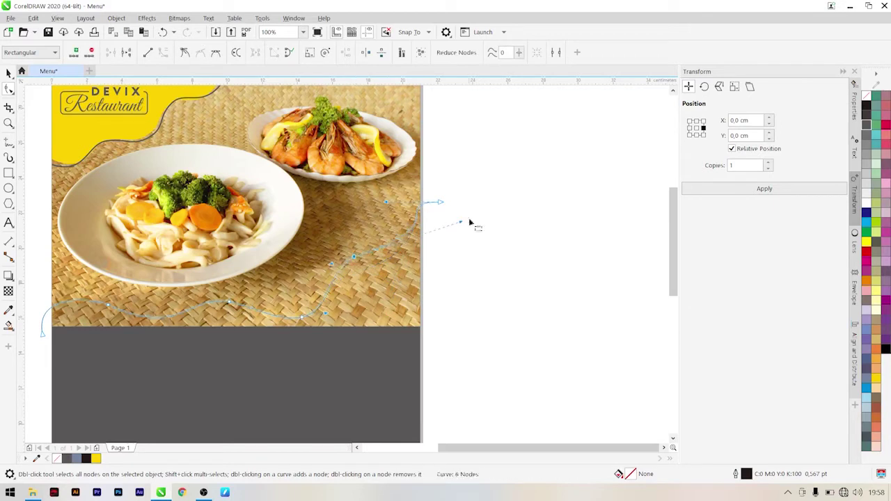
left_click_drag(352, 254, 309, 318)
left_click(360, 264)
Smart Fill the page area enclosed below the wavy curve, and delete the guide curve
scroll(334, 282, "down", 2)
scroll(257, 285, "up", 2)
scroll(160, 280, "down", 2)
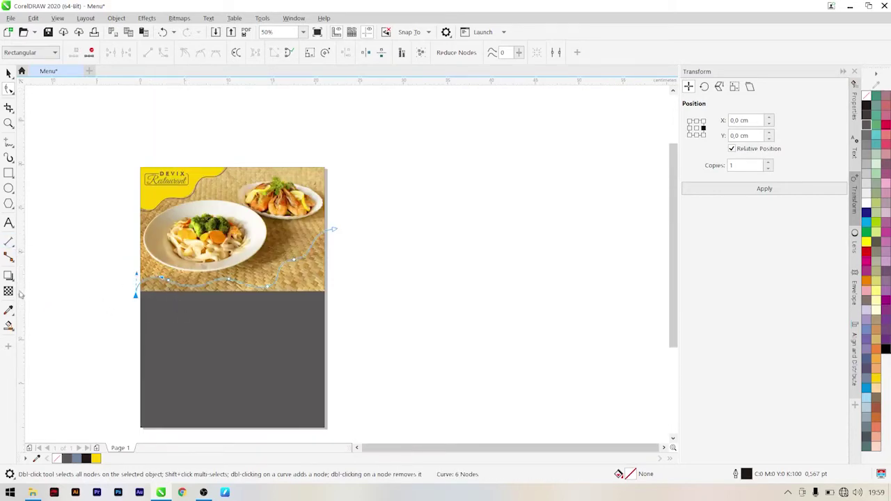
left_click(10, 325)
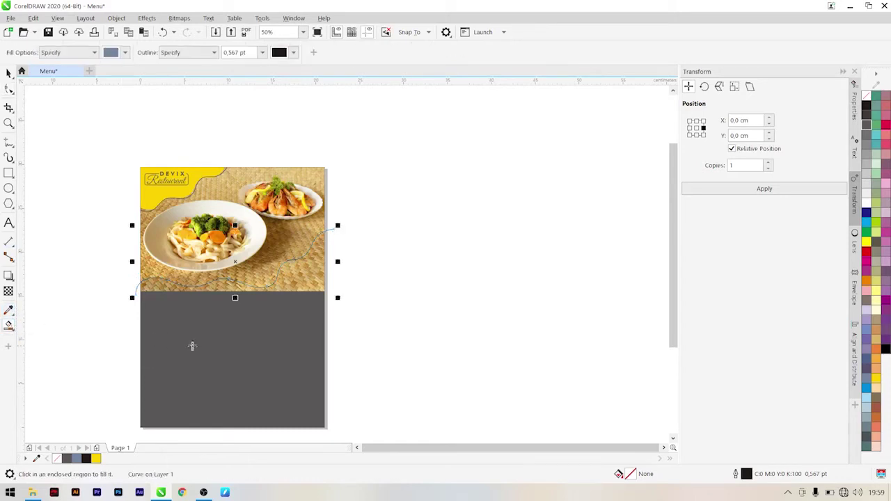
left_click(193, 345)
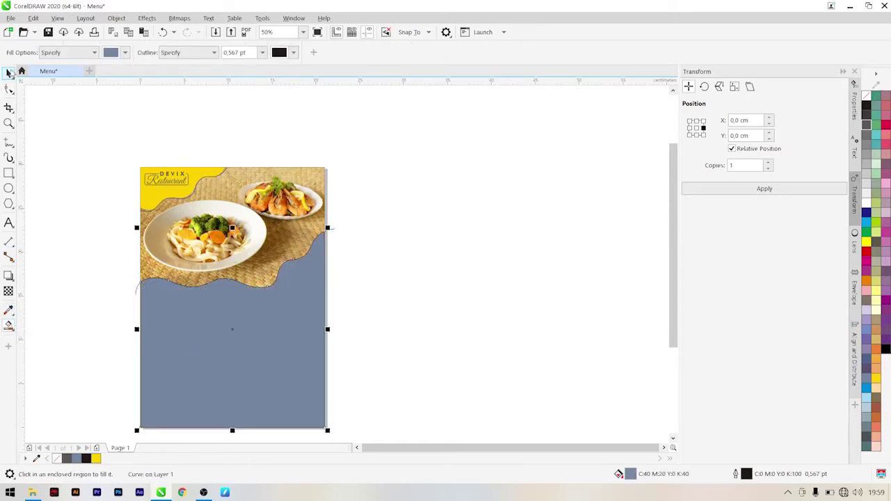
left_click(8, 72)
left_click(333, 237)
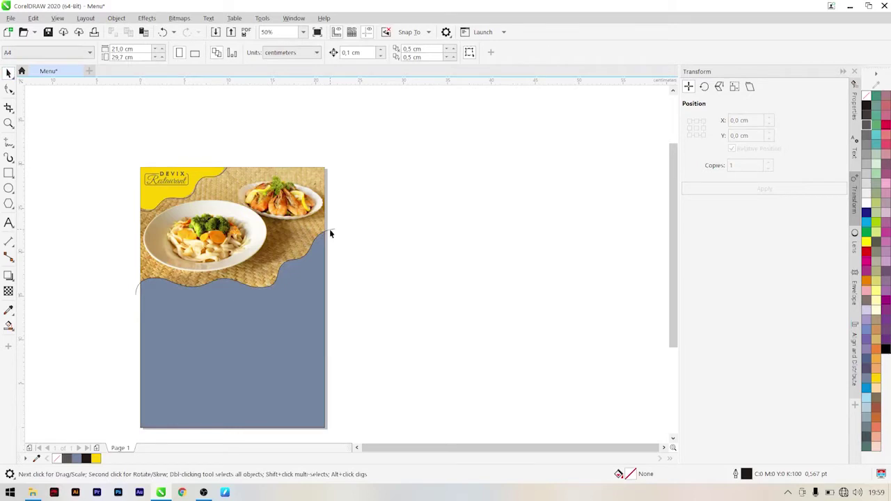
left_click(330, 234)
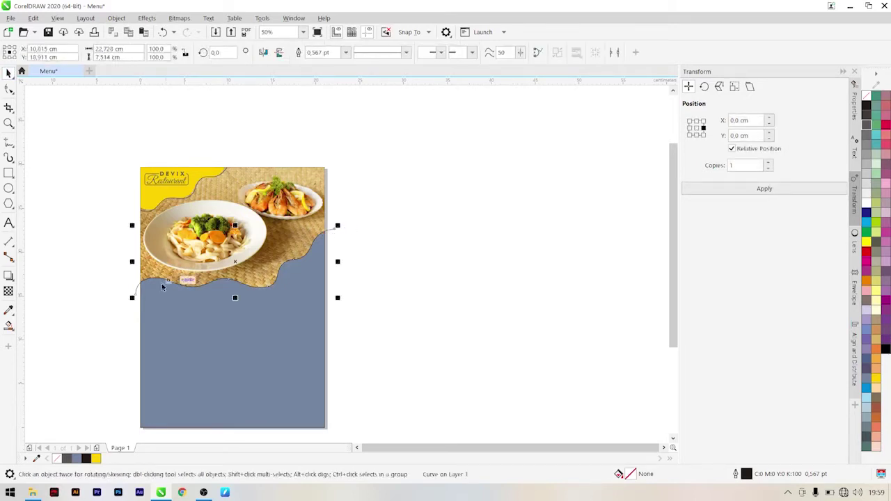
scroll(139, 293, "up", 1)
key("Escape")
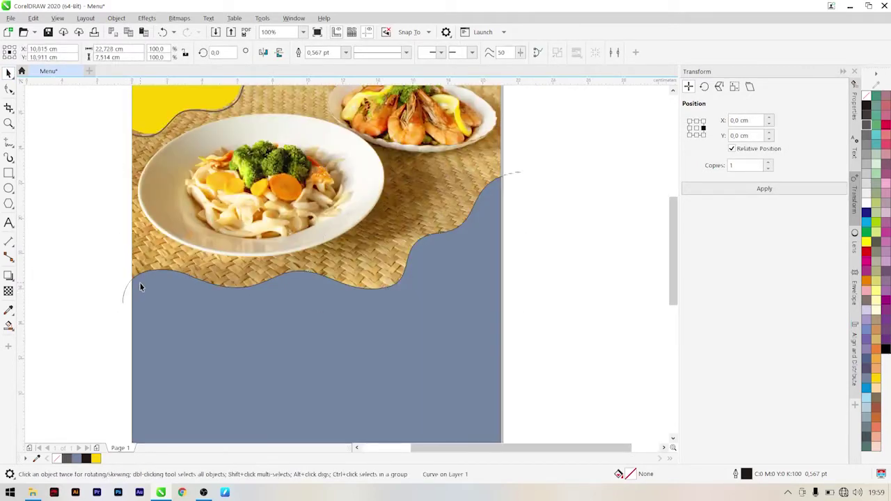
scroll(171, 288, "down", 1)
Fill the new wavy shape with 80% black and remove its outline
left_click(197, 326)
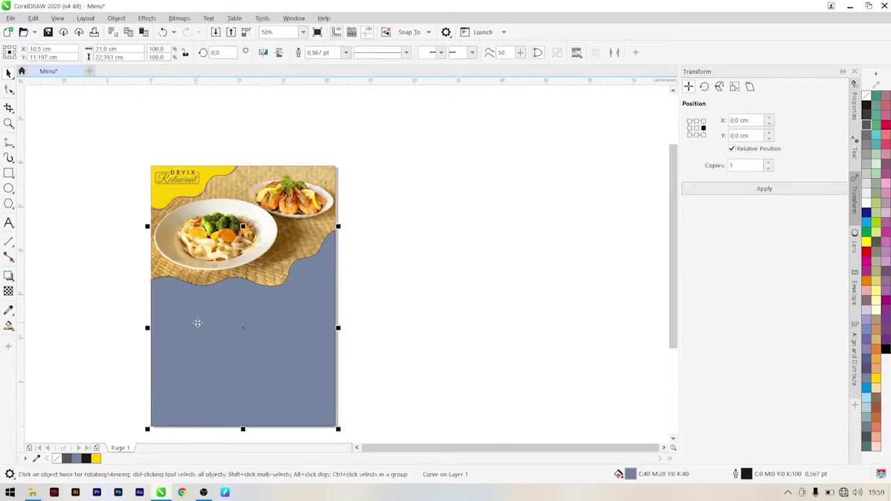
scroll(197, 323, "up", 1)
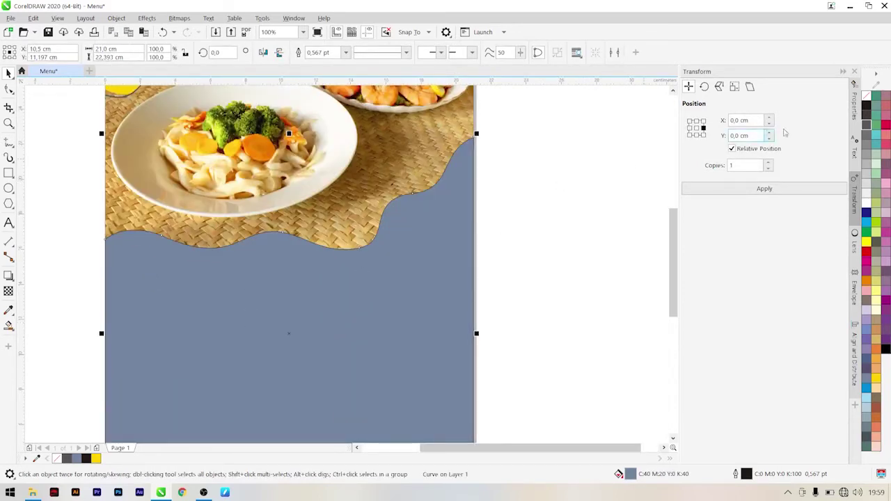
left_click(868, 124)
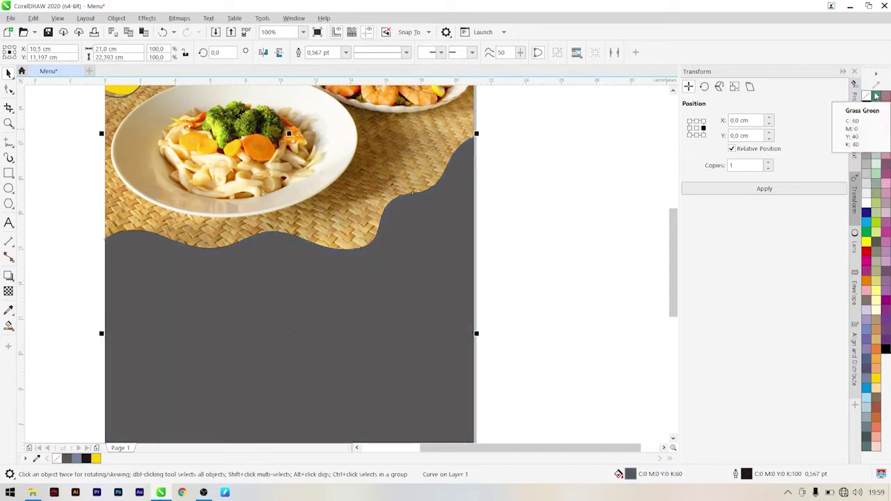
right_click(866, 95)
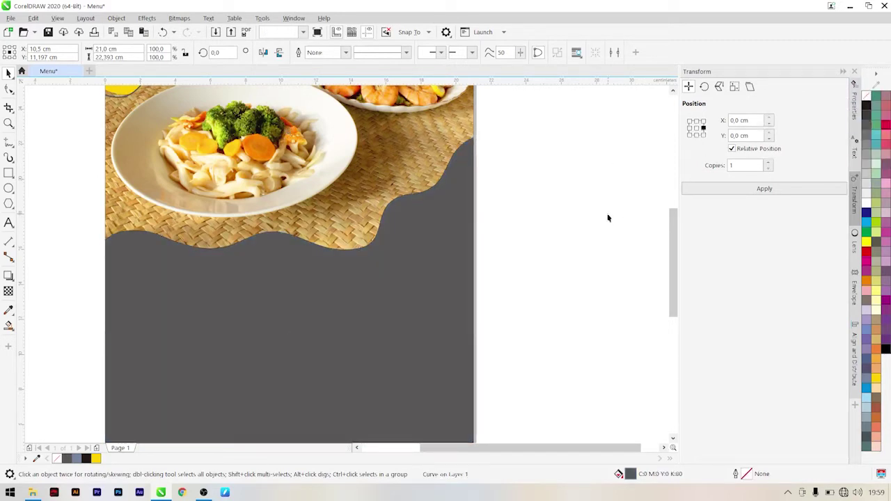
left_click(609, 217)
PowerClip the dark gray wavy shape inside the page-sized background frame
scroll(493, 220, "down", 2)
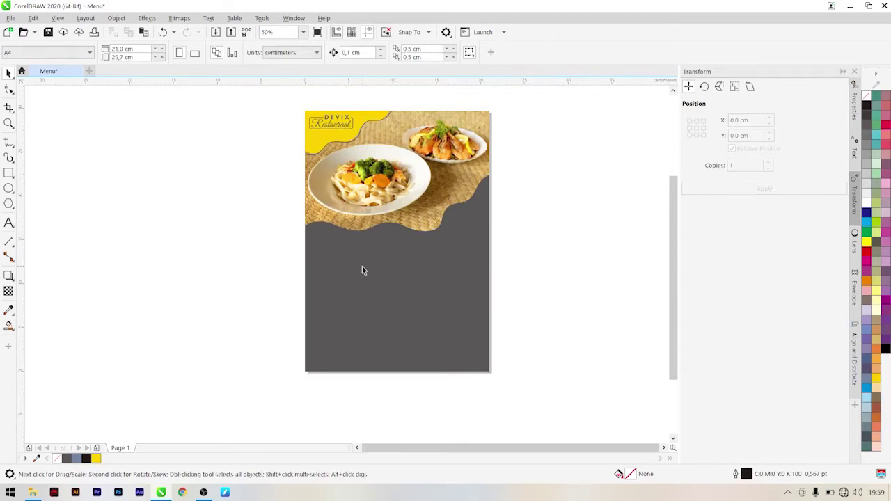
scroll(363, 270, "down", 1)
scroll(366, 272, "up", 1)
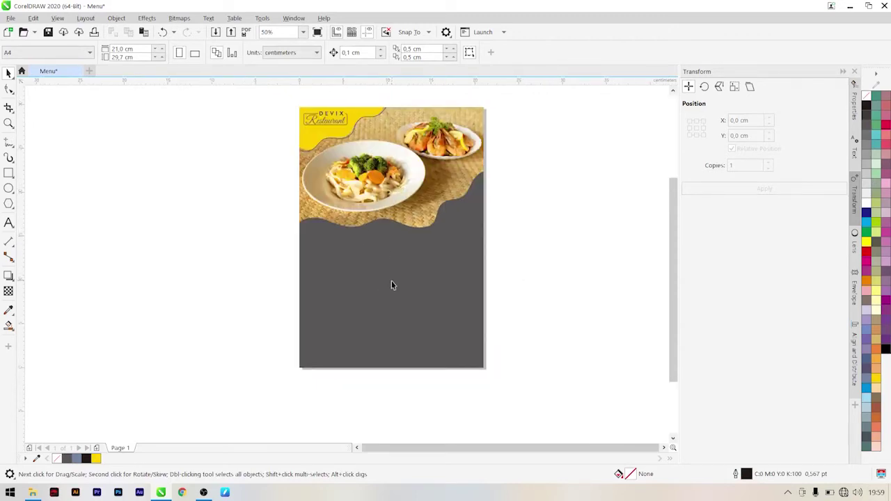
left_click(391, 281)
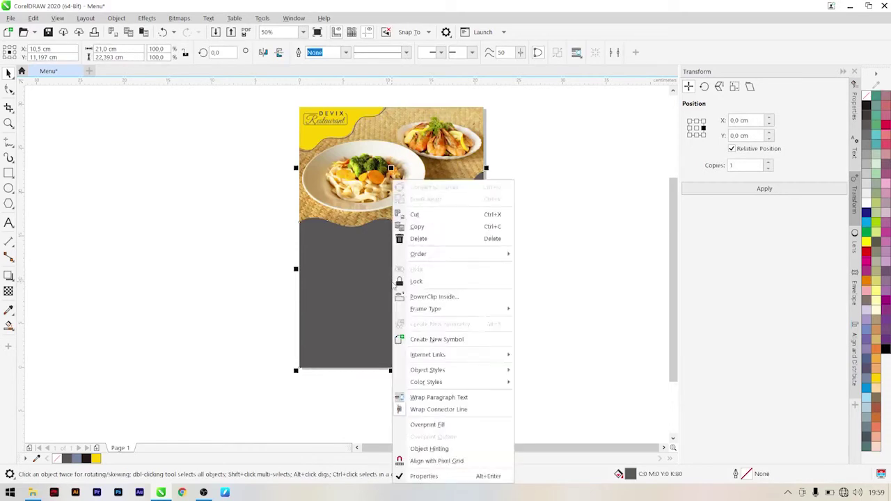
right_click(391, 282)
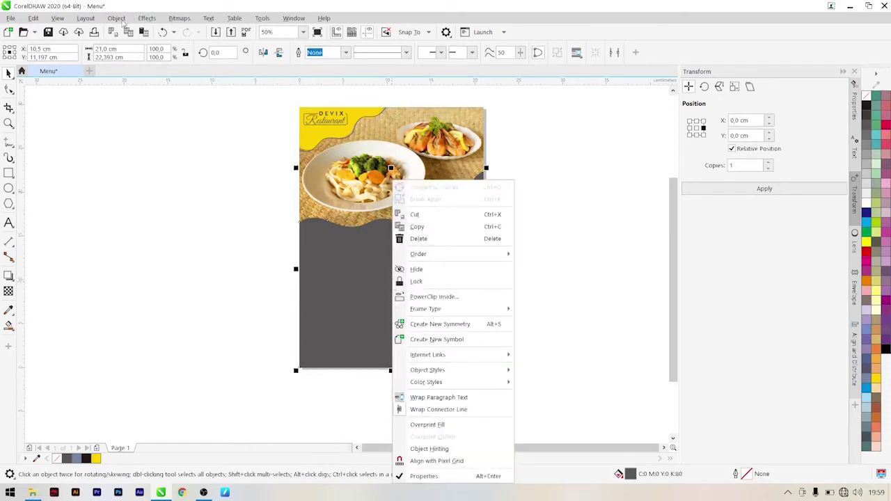
left_click(122, 23)
left_click(117, 19)
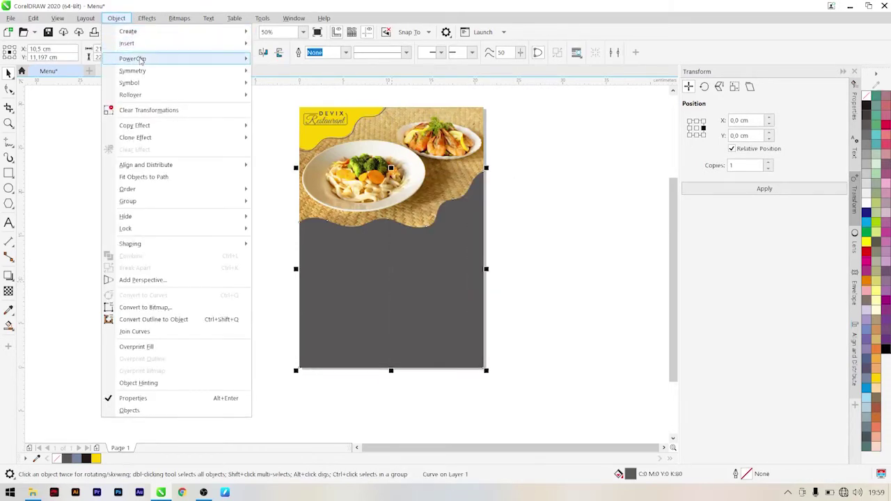
mouse_move(141, 60)
left_click(261, 61)
left_click(438, 112)
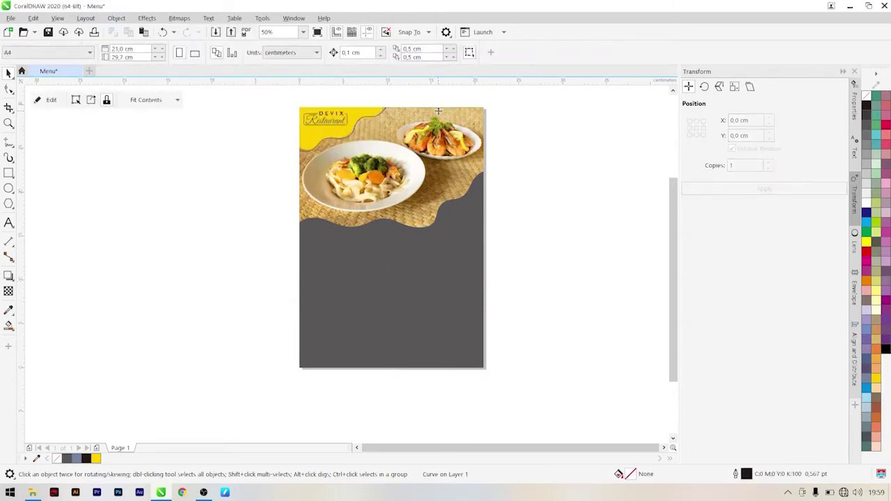
Open the background frame's PowerClip contents and duplicate the dark gray wavy shape in place
right_click(438, 111)
left_click(459, 130)
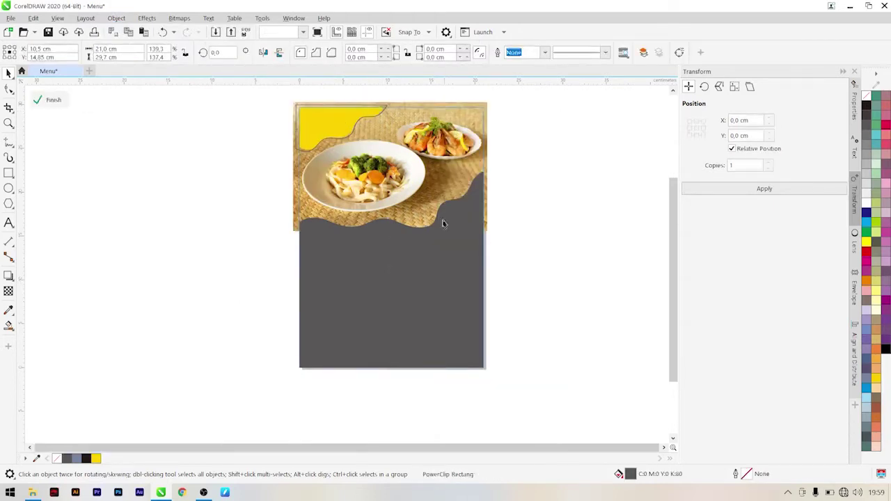
left_click(433, 265)
right_click(433, 265)
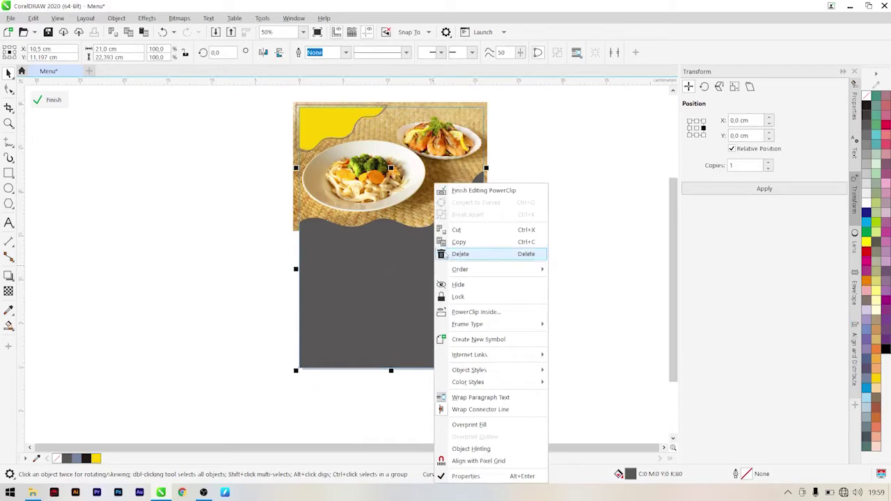
left_click(459, 242)
left_click(578, 211)
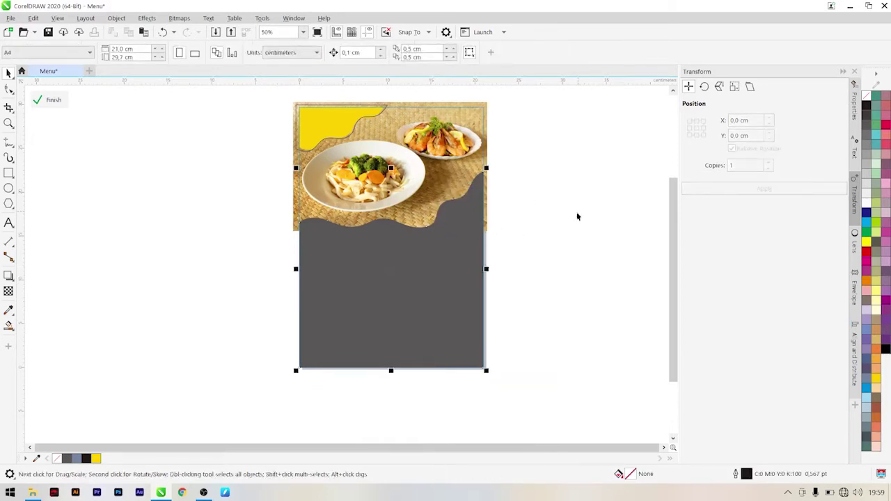
key("ctrl+v")
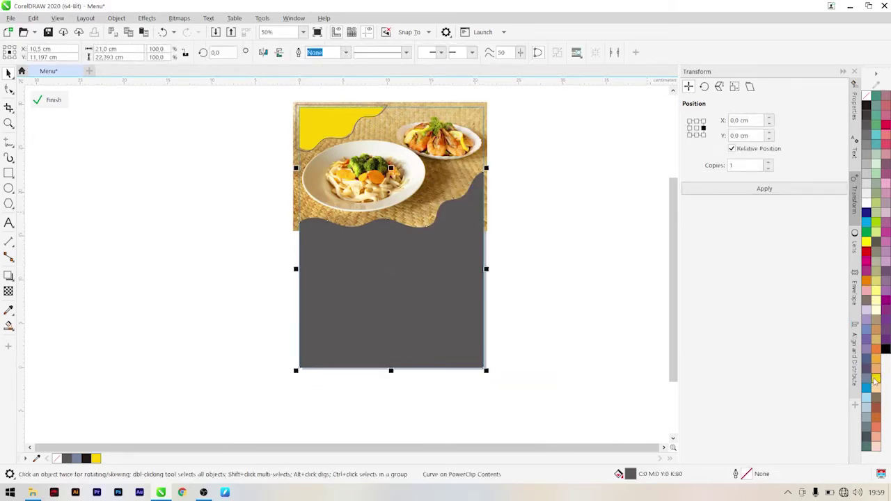
Give the duplicated wavy shape a 2 pt Deep Yellow outline and no fill
right_click(875, 379)
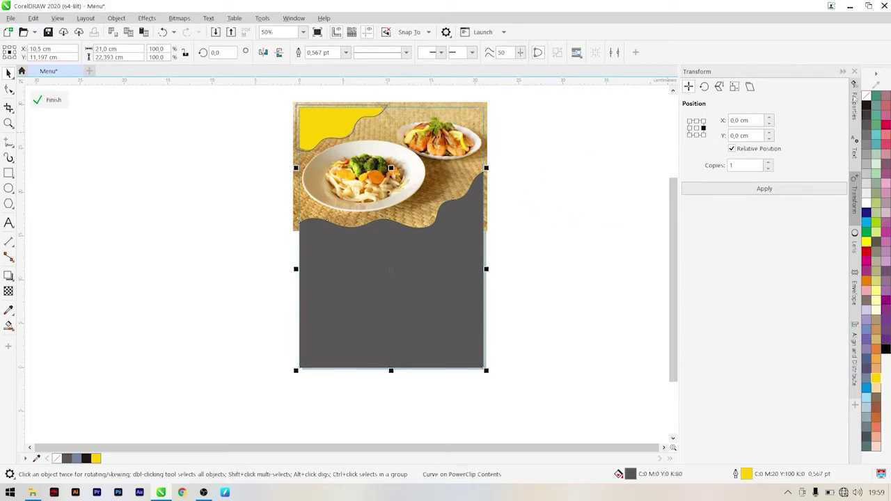
left_click(867, 96)
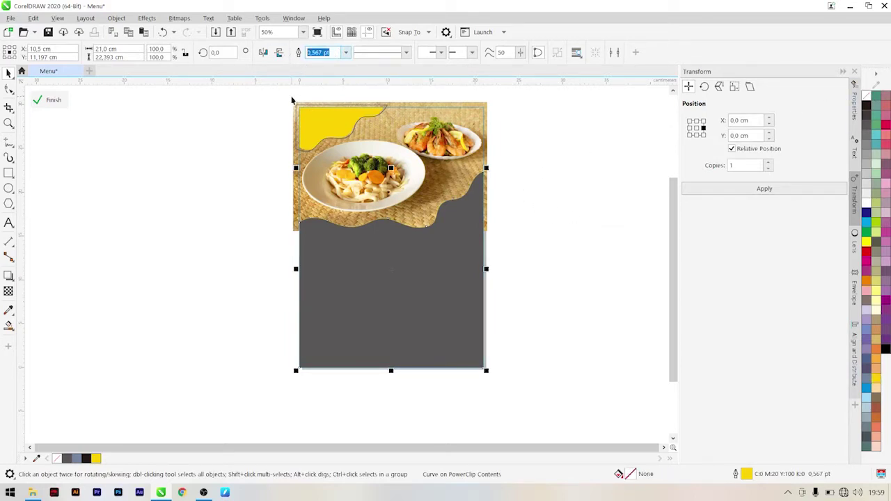
type("2")
key("Return")
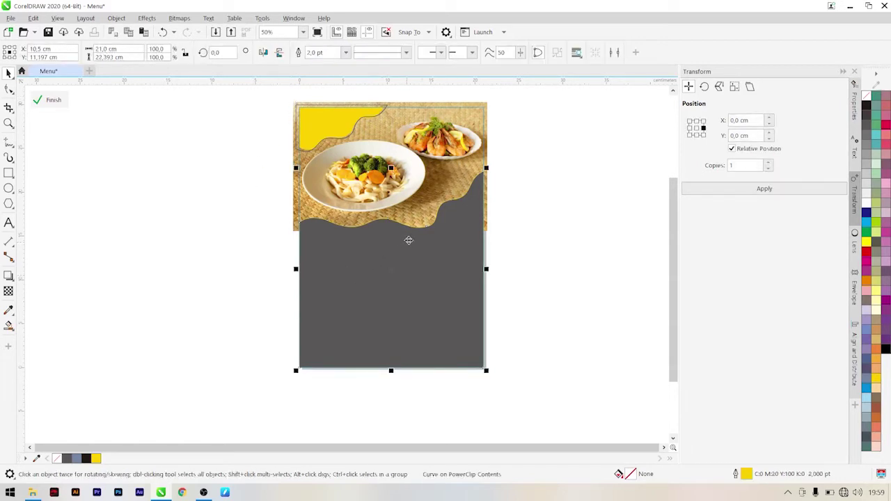
scroll(408, 240, "up", 1)
scroll(495, 164, "down", 1)
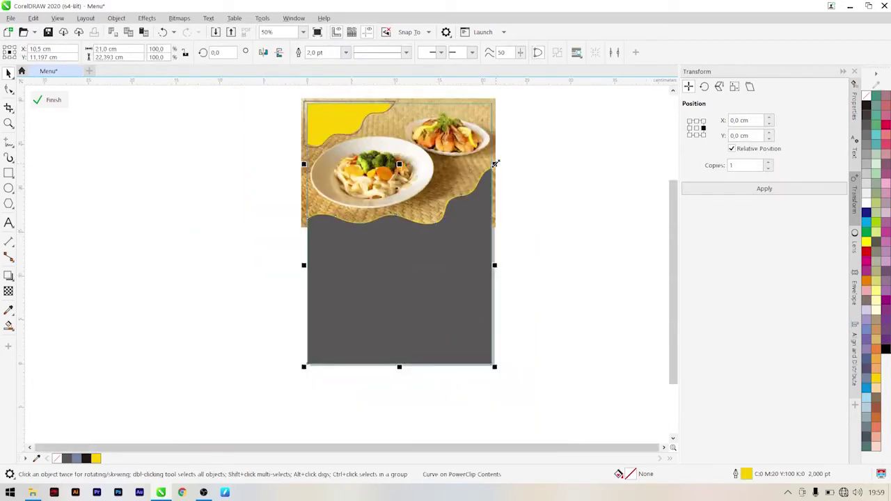
Enlarge the yellow wavy outline to about 22.5 × 23.5 cm and shift it so its straight sides extend beyond the page
left_click_drag(399, 164, 403, 153)
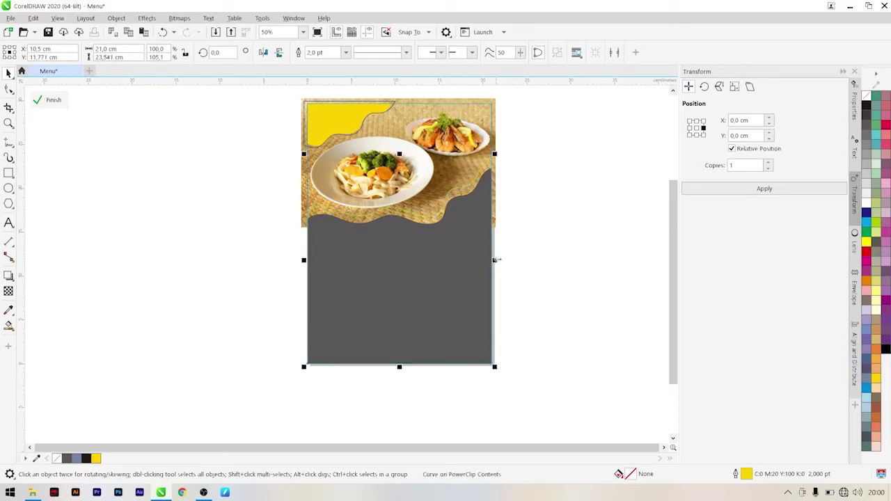
mouse_move(495, 261)
left_mouse_down()
mouse_move(510, 262)
mouse_move(486, 268)
left_mouse_up()
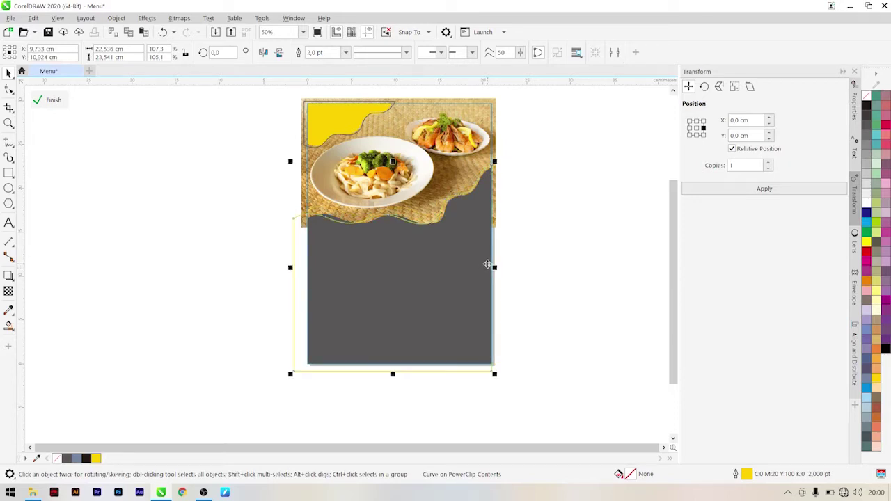
scroll(490, 313, "up", 2)
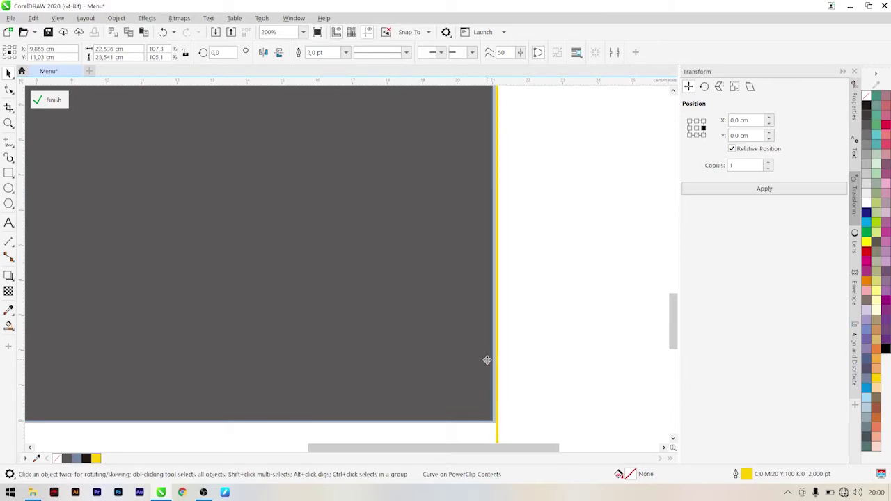
scroll(487, 360, "down", 2)
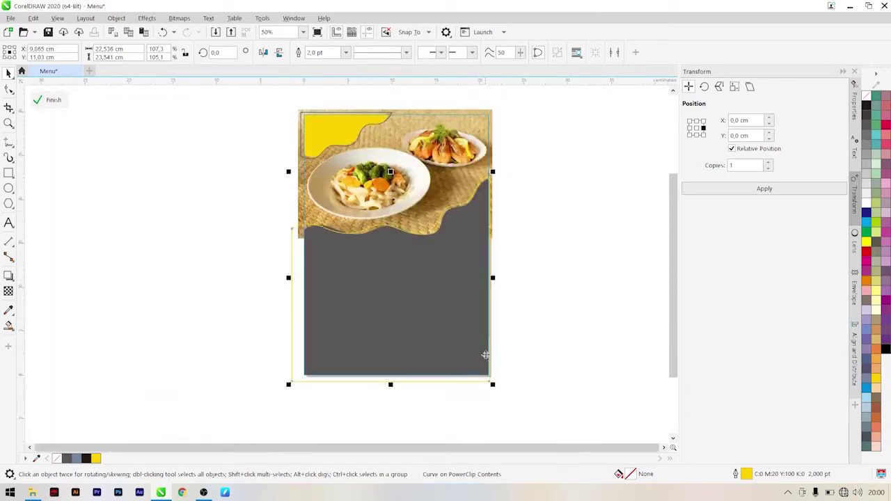
left_click(558, 271)
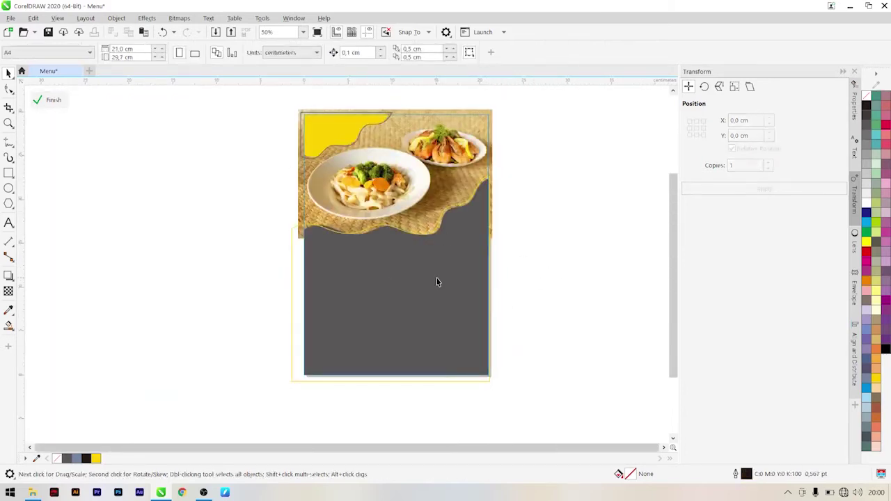
Position the yellow wavy line slightly below the gray shape's upper edge, with both sides outside the page, and finish editing the PowerClip
scroll(447, 233, "up", 1)
scroll(446, 233, "down", 1)
left_click(446, 233)
scroll(447, 236, "up", 1)
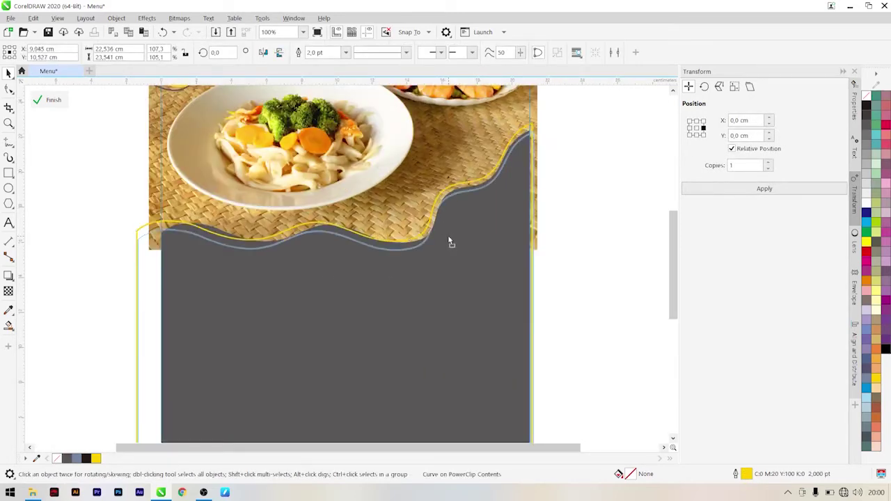
left_click_drag(449, 238, 453, 236)
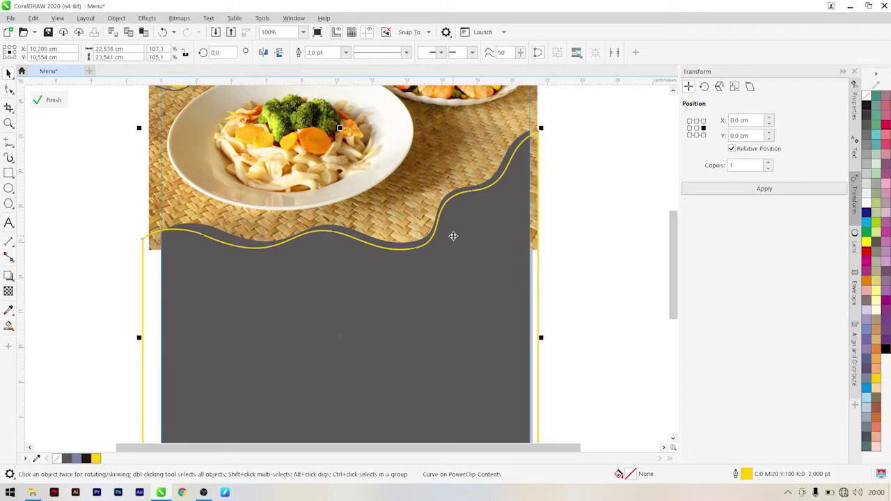
scroll(454, 236, "down", 2)
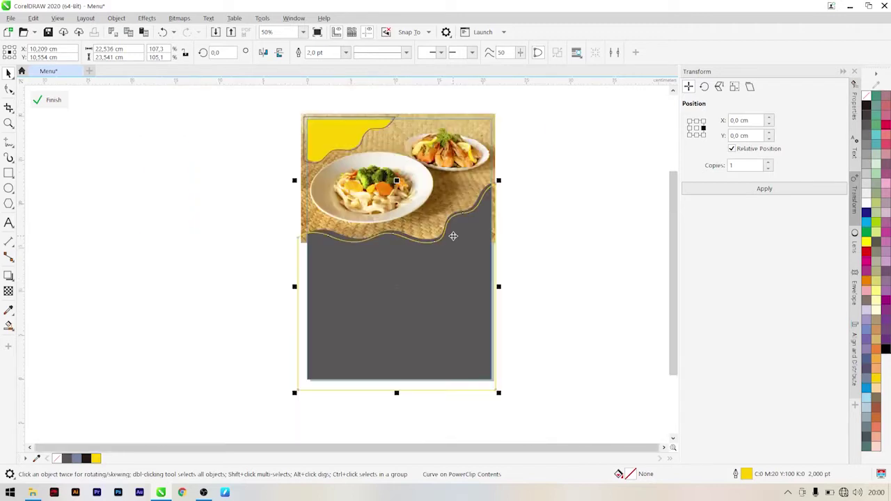
left_click(66, 165)
left_click(53, 100)
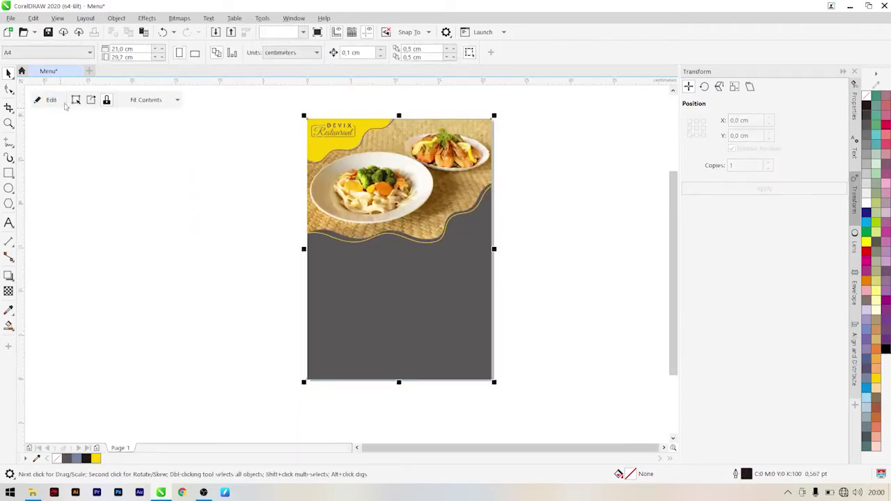
left_click(565, 203)
scroll(445, 213, "up", 2)
scroll(445, 216, "down", 2)
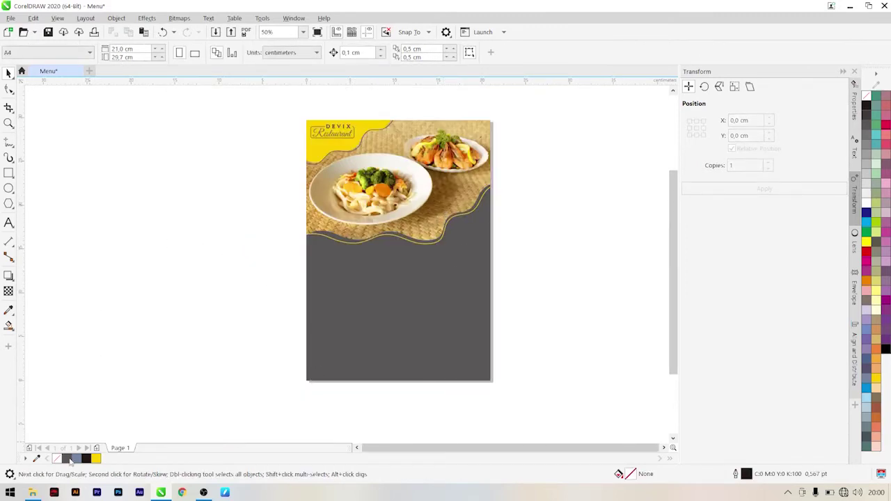
Import the Sosial media EPS file from the Menu folder and place it below the page
left_click(35, 493)
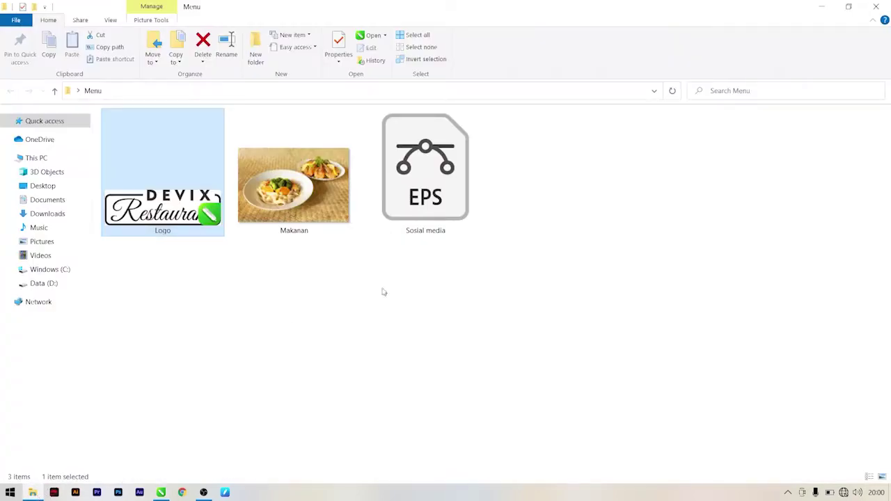
left_click_drag(433, 209, 529, 413)
left_click(445, 289)
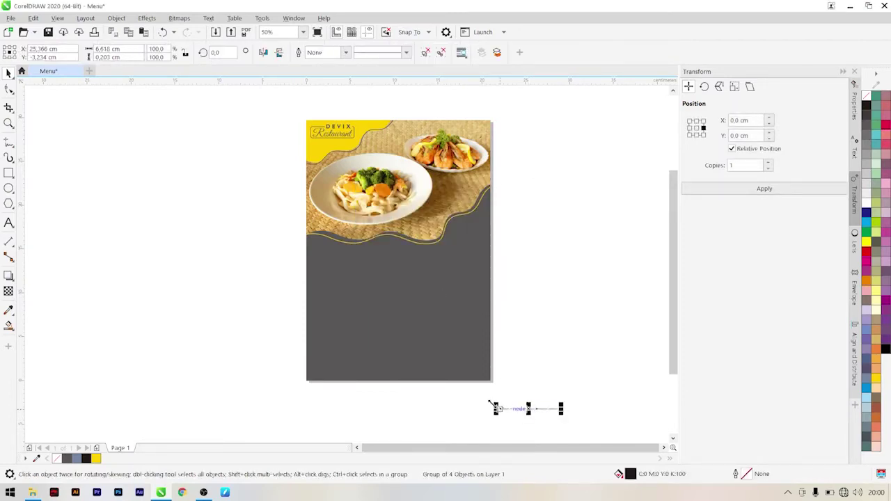
Enlarge the social media line to about 19.2 cm wide along the page's bottom edge and fill it with Deep Yellow
left_click_drag(494, 405, 355, 371)
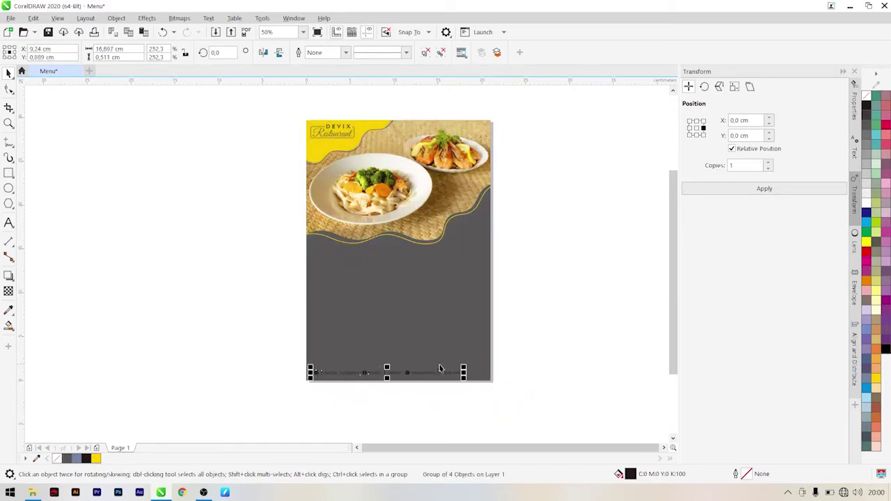
left_click_drag(463, 365, 485, 362)
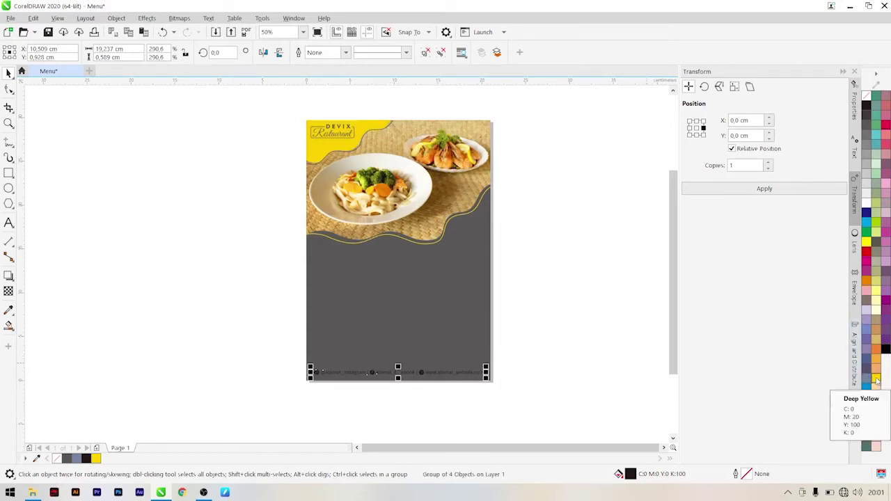
left_click(878, 382)
scroll(378, 391, "up", 1)
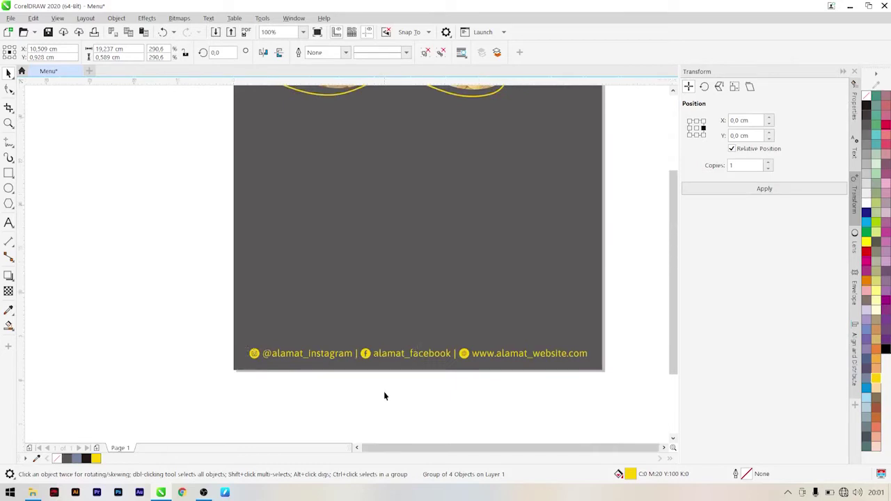
scroll(383, 395, "down", 1)
scroll(421, 406, "up", 1)
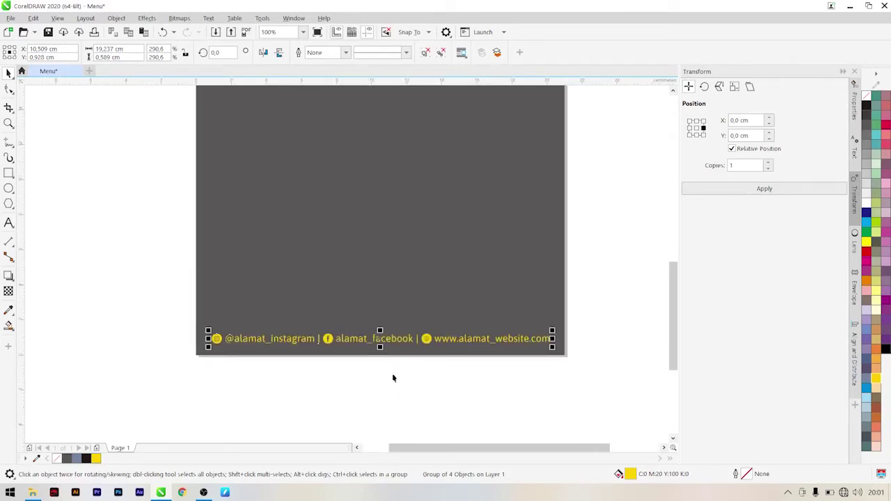
Move the social media line below the page and draw a rectangular bar about 19.9 × 1.03 cm near the page's bottom edge
left_click_drag(380, 339, 380, 387)
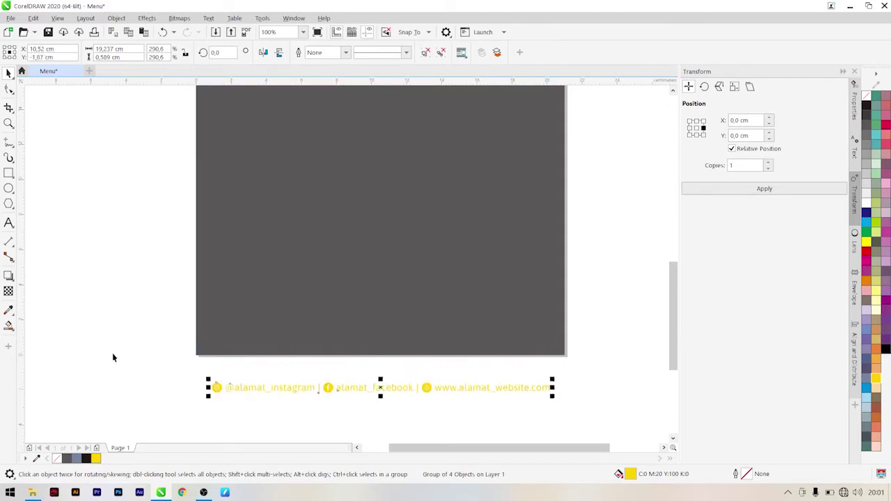
left_click(112, 351)
left_click(9, 173)
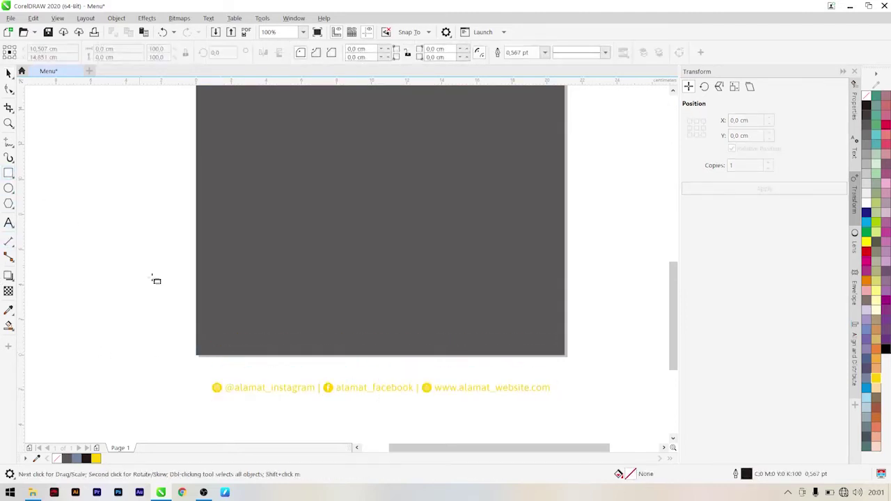
left_click_drag(221, 330, 556, 346)
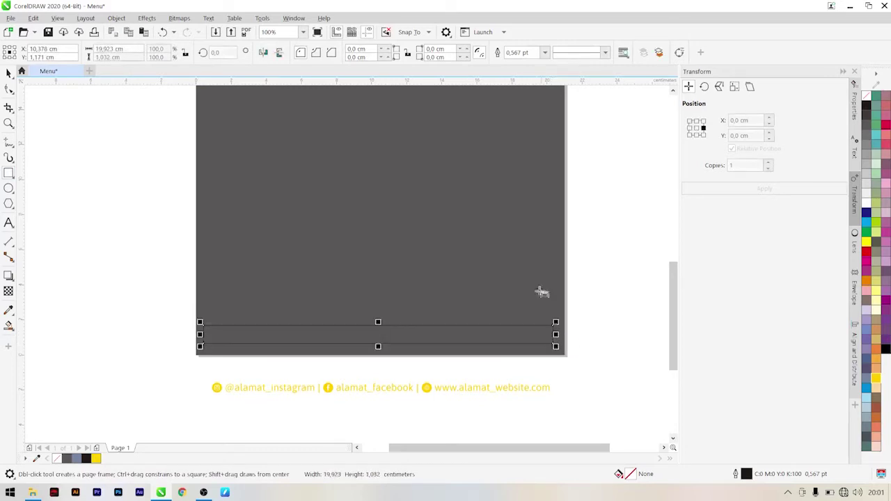
Fill the bar with Deep Yellow, remove its outline and round its corners to a 0.18 cm radius
left_click(389, 53)
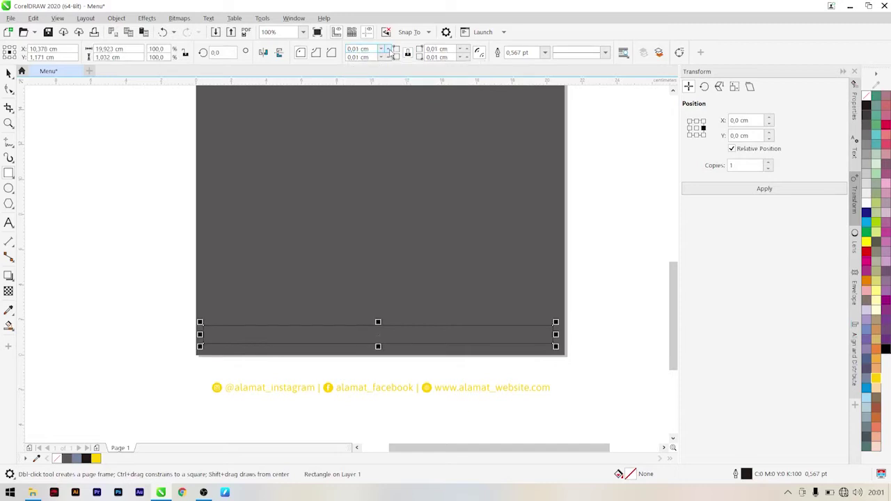
left_click(390, 54)
left_click(877, 380)
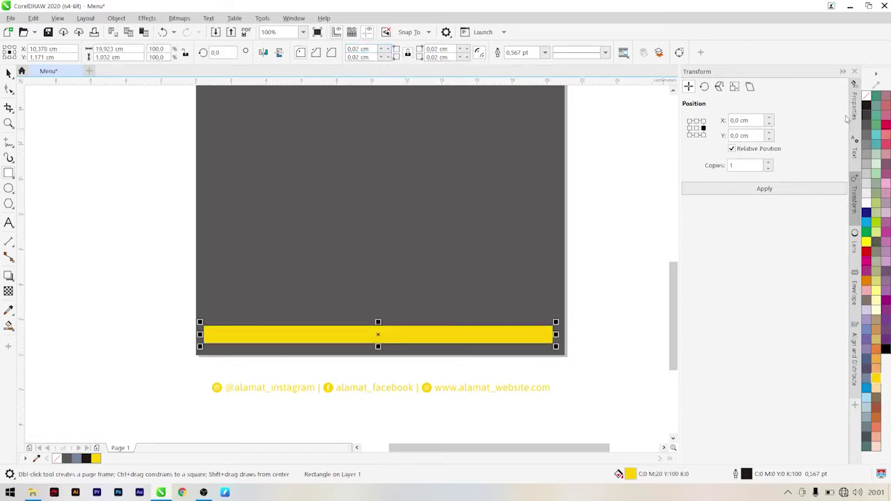
right_click(866, 96)
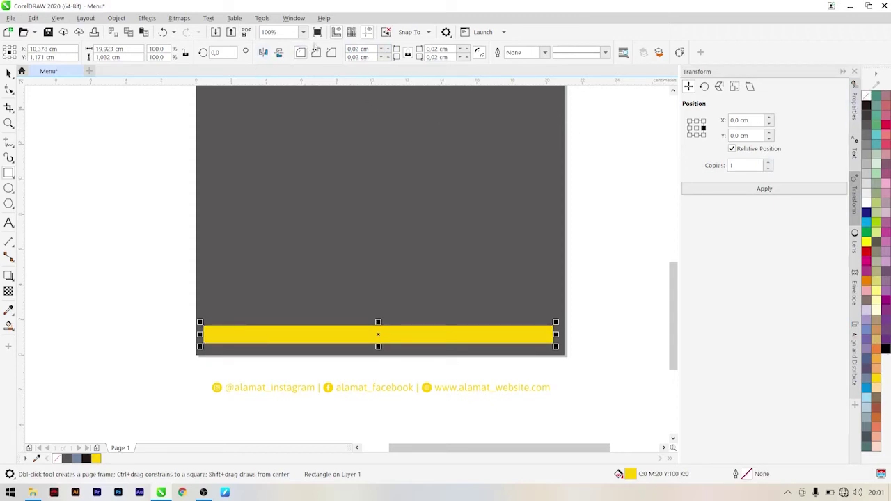
left_click(388, 48)
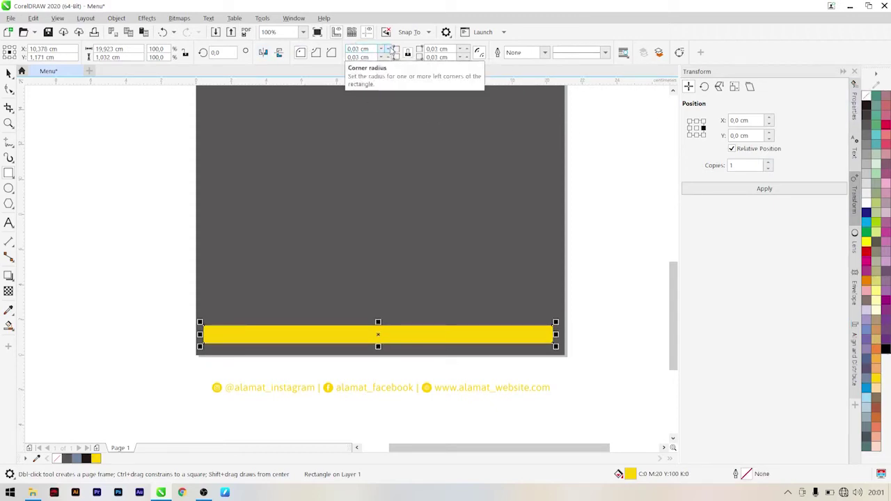
left_click(388, 48)
left_click(389, 48)
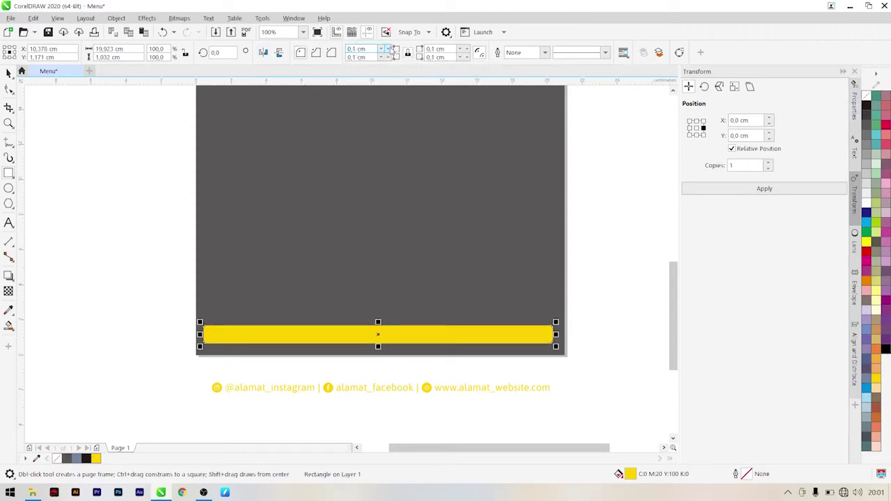
left_click(389, 48)
left_click(388, 48)
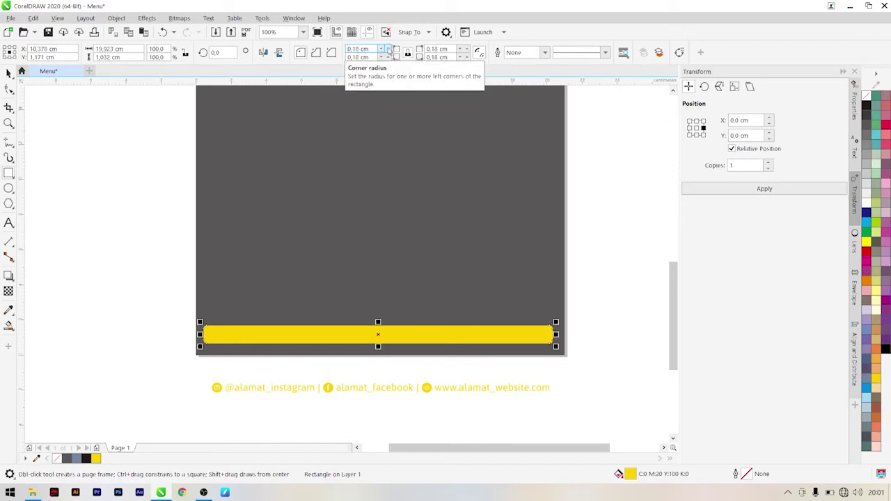
left_click(388, 48)
left_click(7, 73)
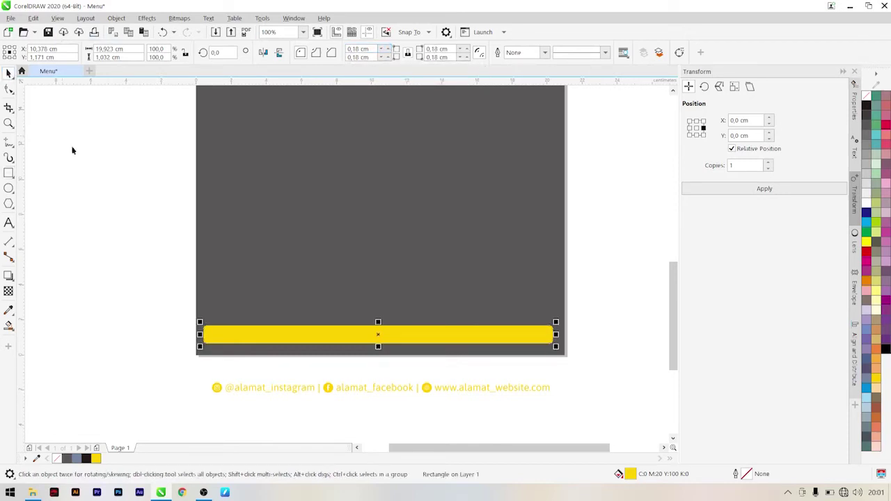
left_click(174, 303)
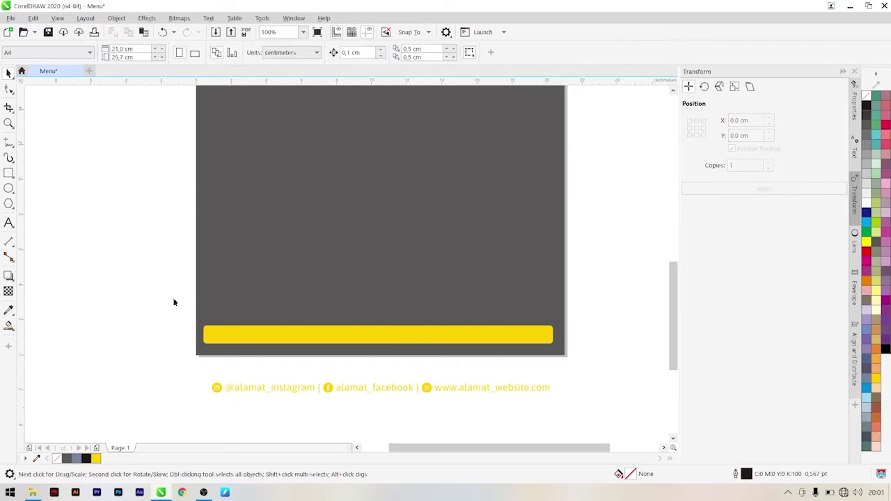
Widen the yellow footer bar to about 20.2 cm by extending its right end toward the page's edge
left_click(239, 340)
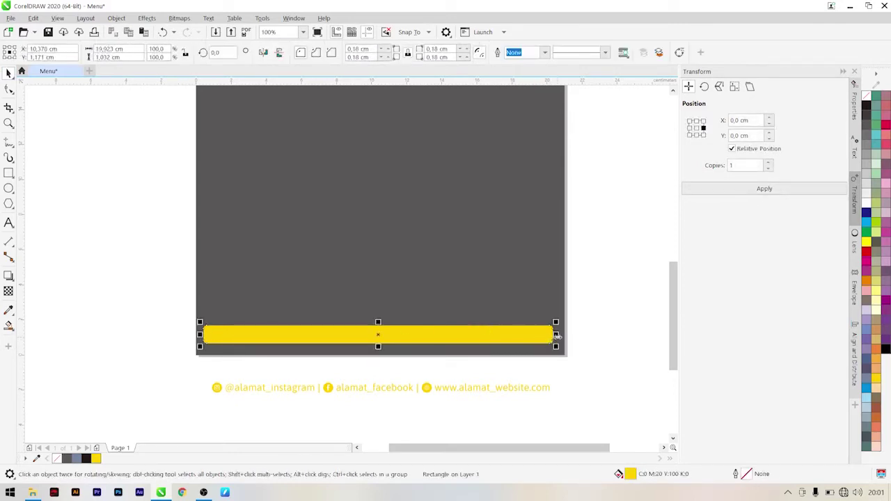
left_click_drag(554, 340, 559, 340)
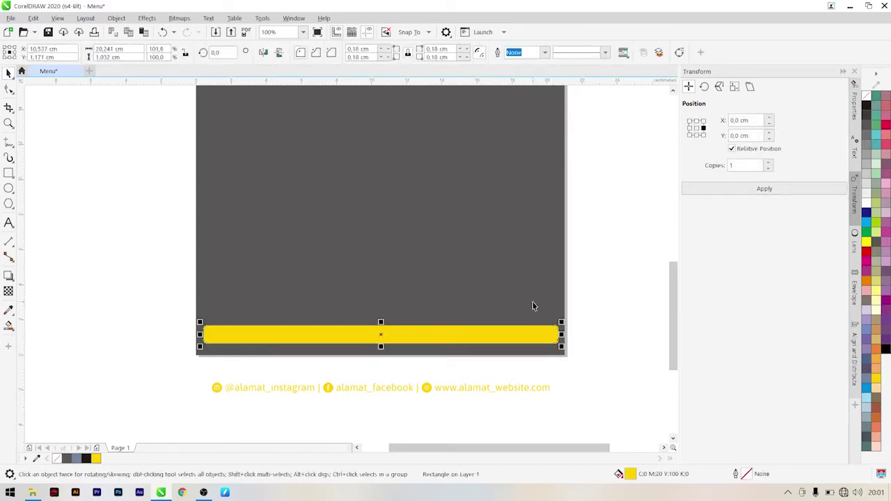
left_click(608, 302)
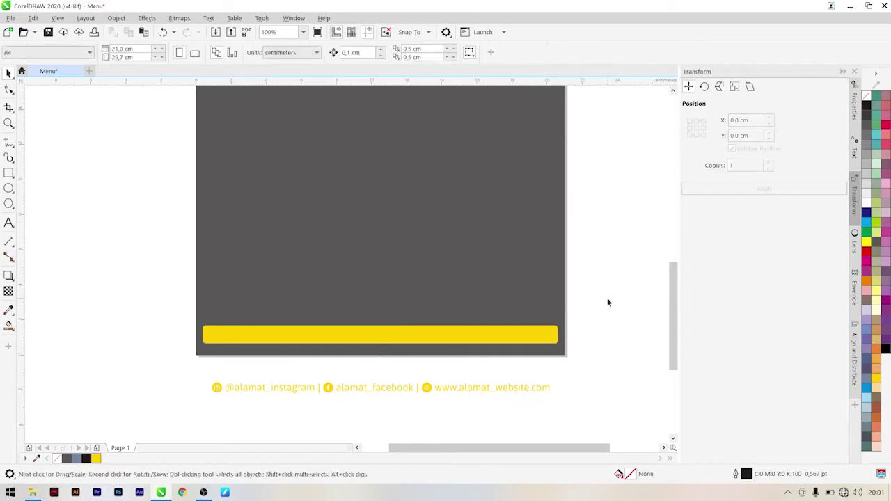
Fill the social media line below the page with 80% Black
left_click(413, 394)
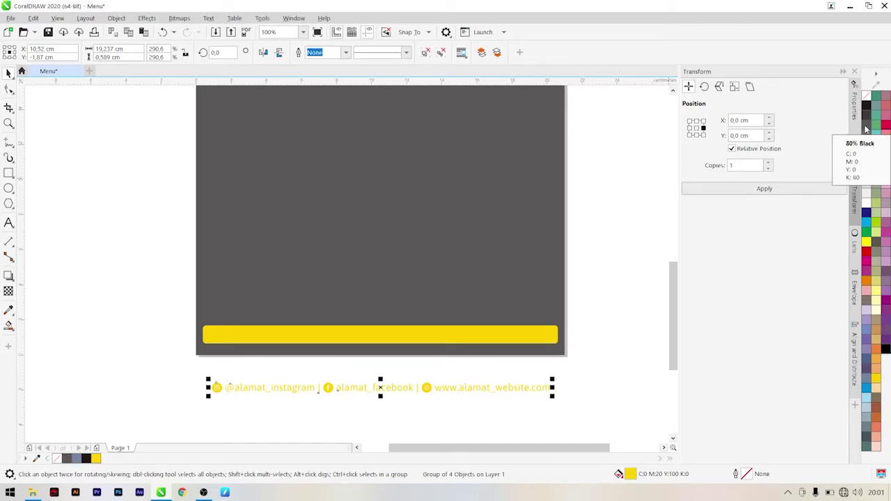
left_click(867, 125)
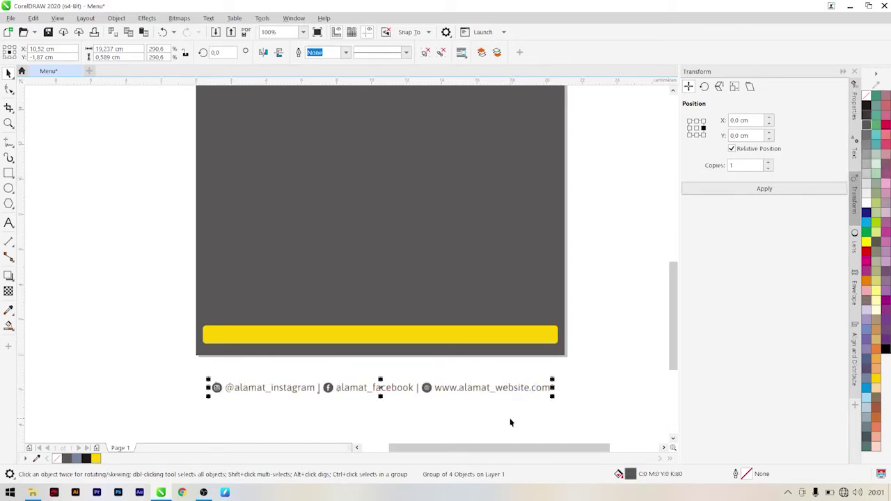
left_click(531, 417)
Center the social media line vertically on the yellow bar and bring it in front of the bar
left_click_drag(225, 369, 191, 368)
left_click(241, 333, "shift")
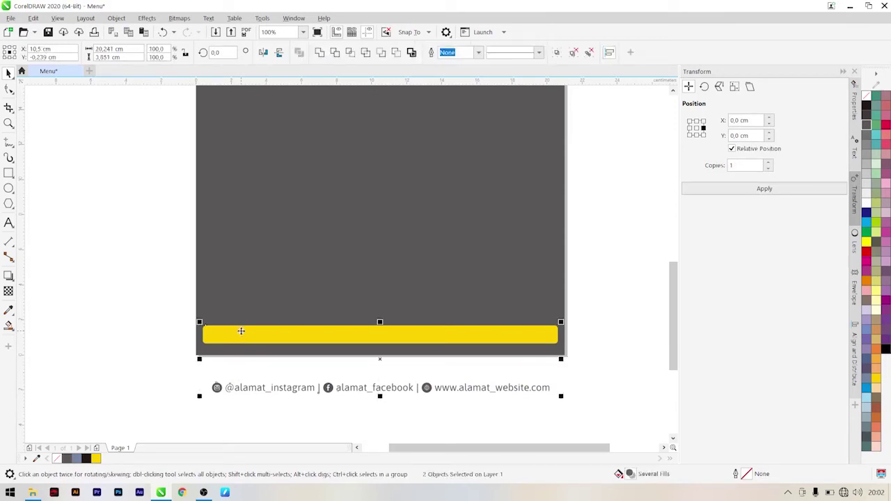
key("e")
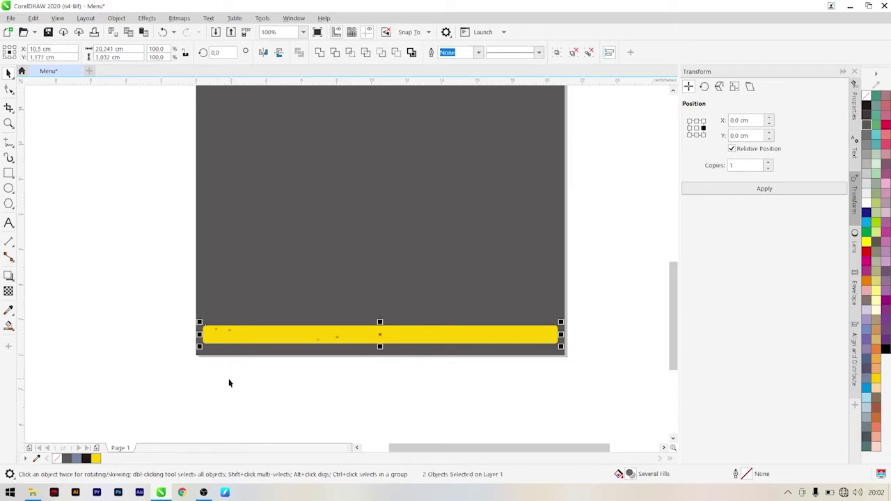
left_click(295, 408)
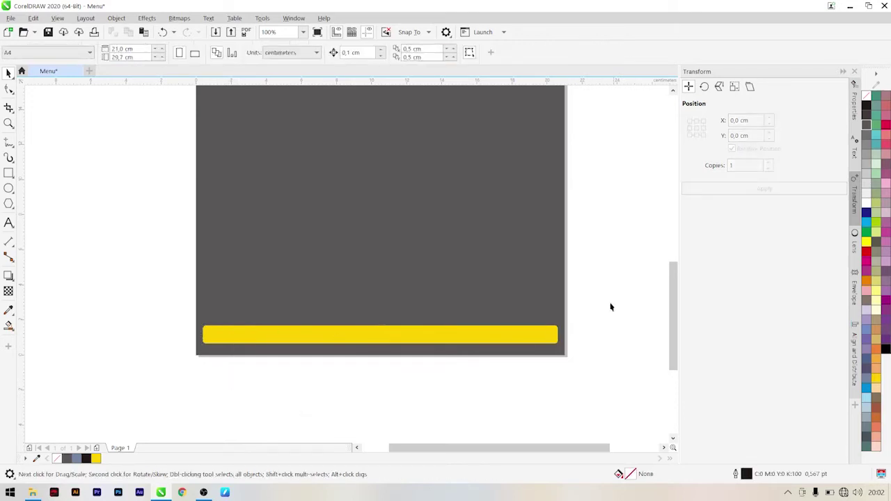
left_click_drag(605, 298, 207, 400)
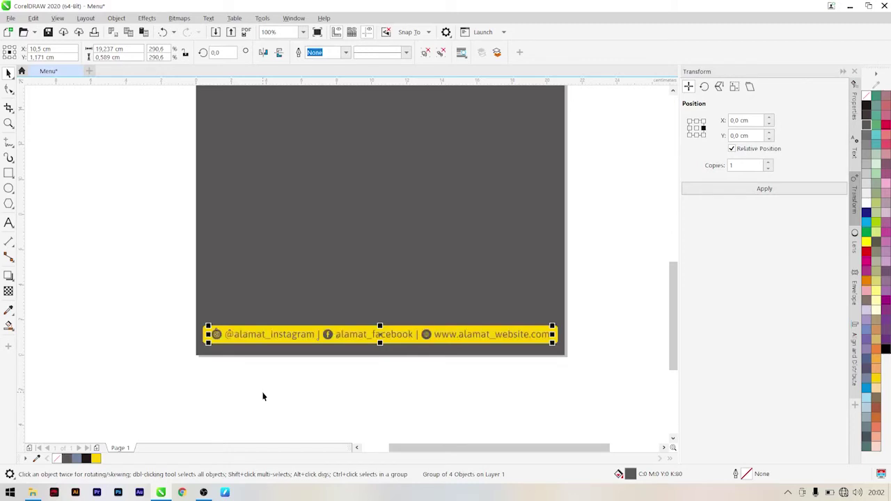
left_click(609, 364)
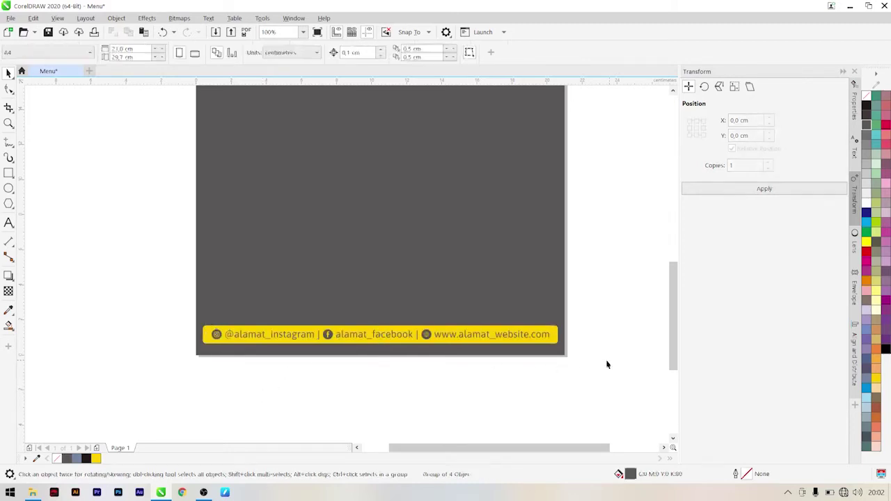
Add the text "Makanan" in the gray area below the left part of the yellow wavy line
scroll(454, 375, "down", 2)
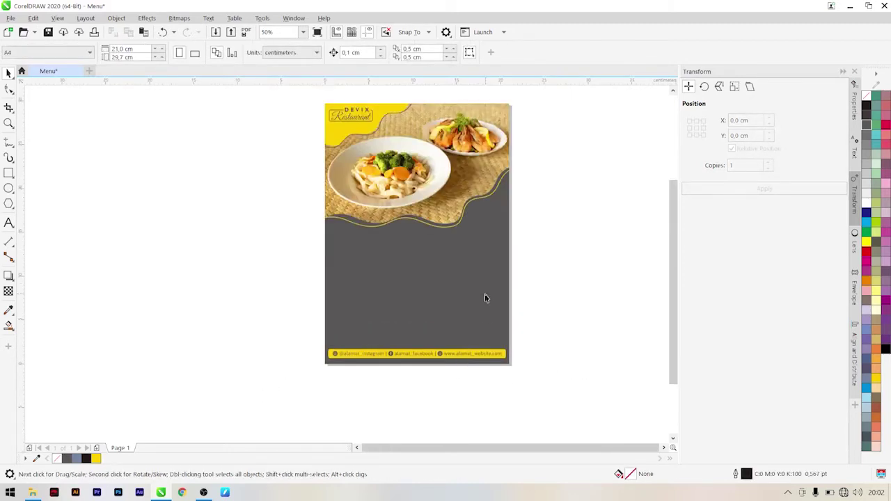
scroll(484, 295, "up", 2)
scroll(485, 295, "down", 2)
scroll(473, 260, "up", 1)
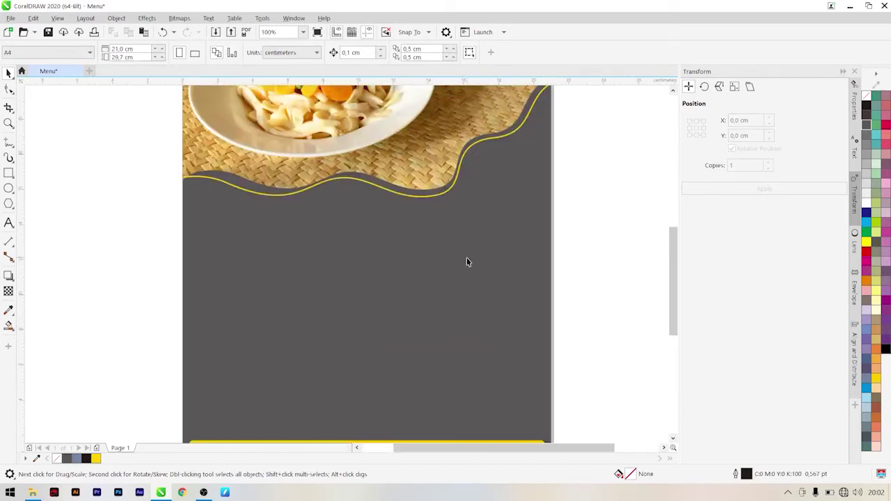
scroll(375, 282, "down", 1)
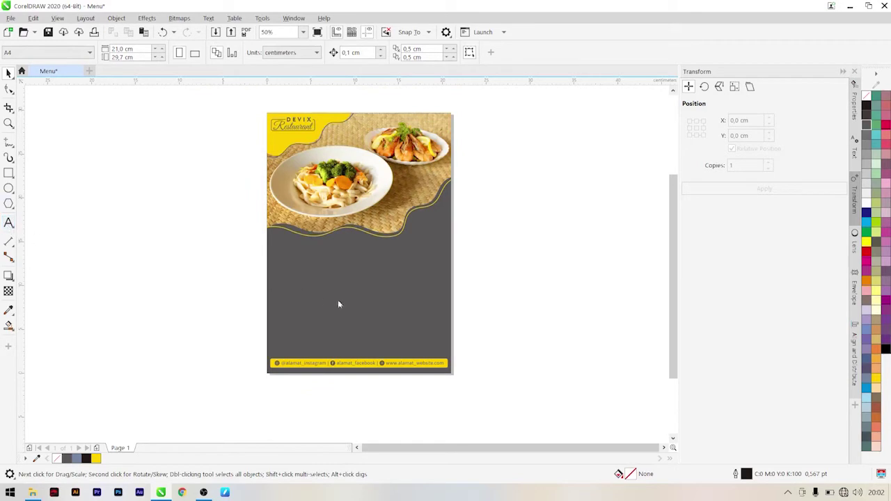
scroll(291, 245, "up", 1)
key("F8")
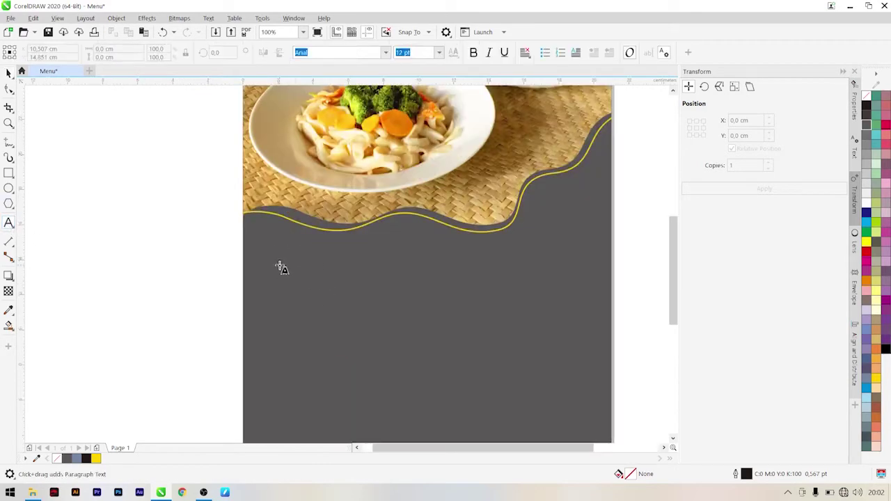
left_click(281, 263)
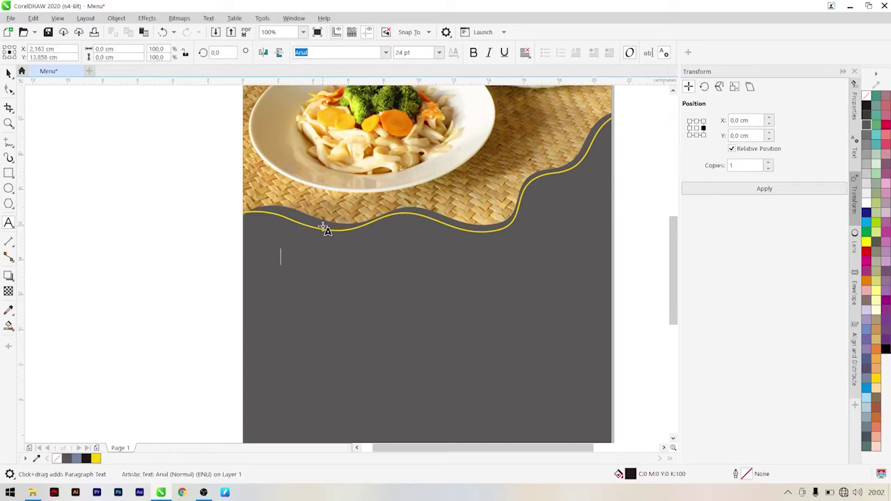
type("Makanan")
left_click(8, 74)
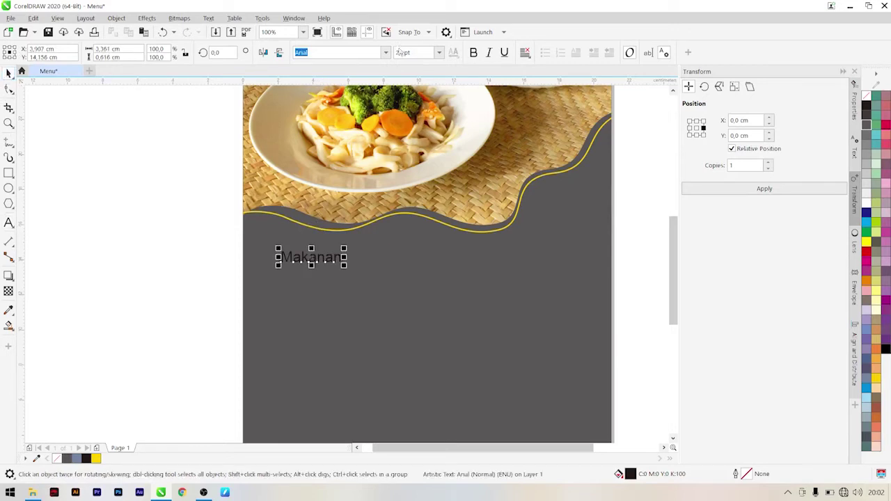
Set the "Makanan" text's font to Merienda One and fill it with Deep Yellow
left_click(384, 53)
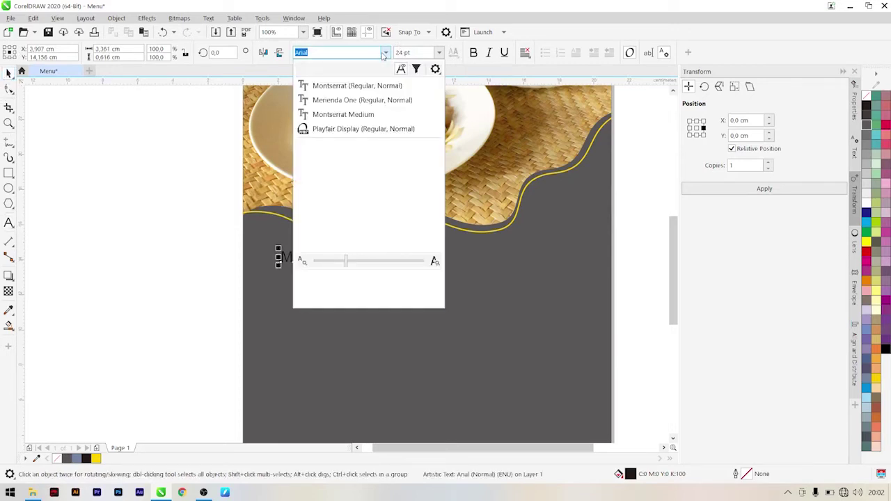
left_click(356, 103)
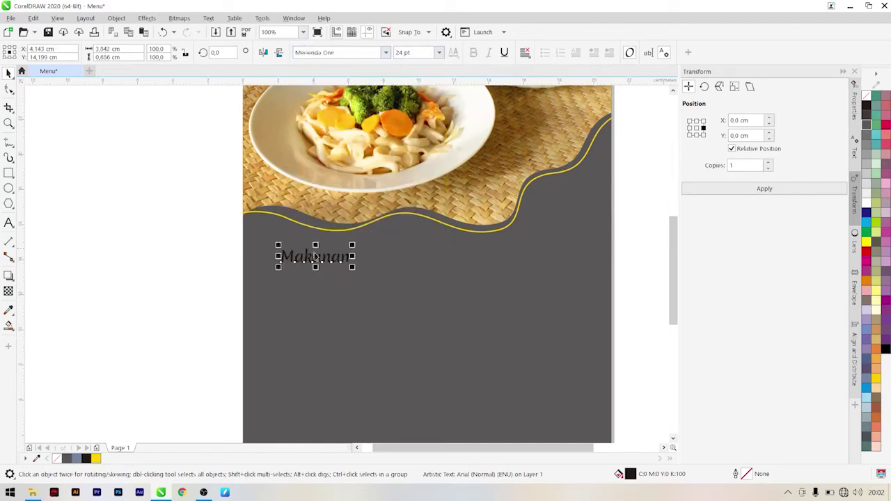
left_click(876, 378)
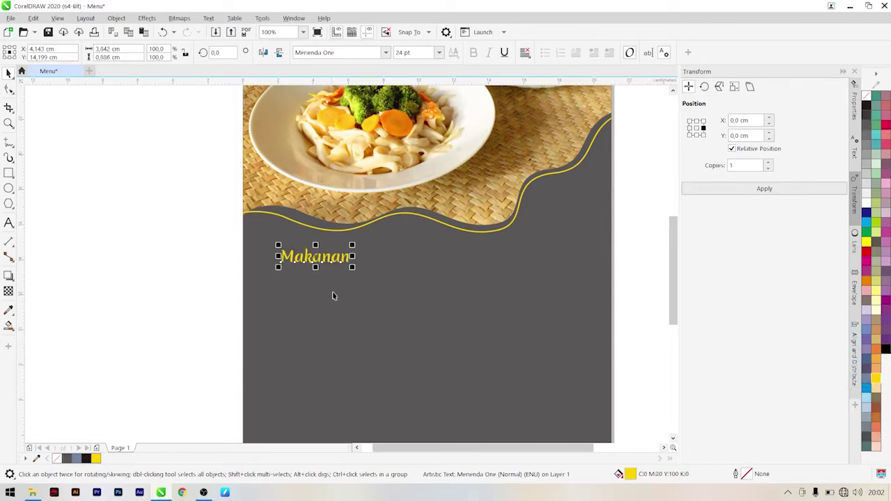
Move the "Makanan" heading slightly right and down within the gray area
scroll(352, 271, "down", 2)
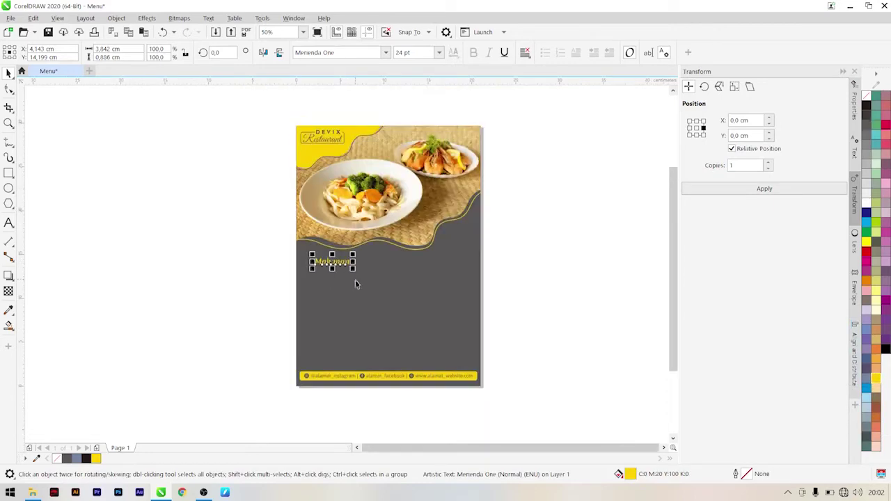
scroll(356, 283, "up", 2)
left_click_drag(325, 248, 339, 252)
left_click(88, 251)
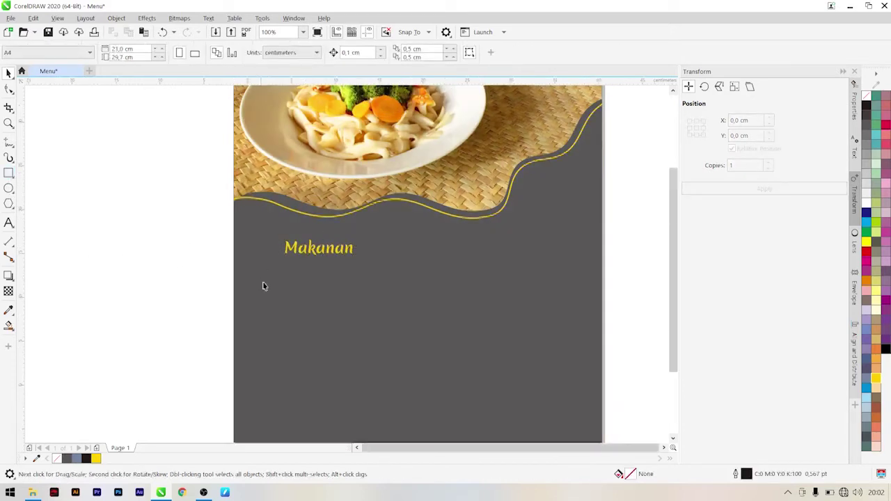
Draw a frame about 8.3 × 10.6 cm with its top edge running through "Makanan", and color its outline Deep Yellow
scroll(289, 340, "down", 2)
scroll(289, 340, "up", 2)
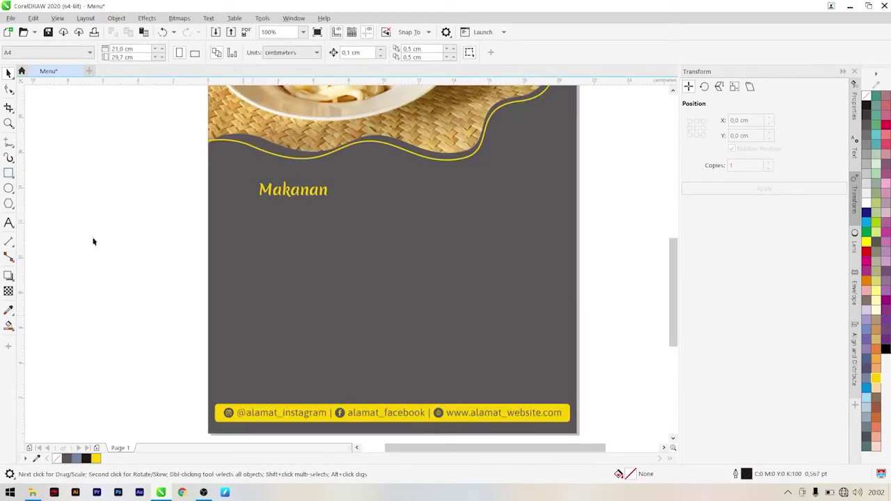
left_click(8, 173)
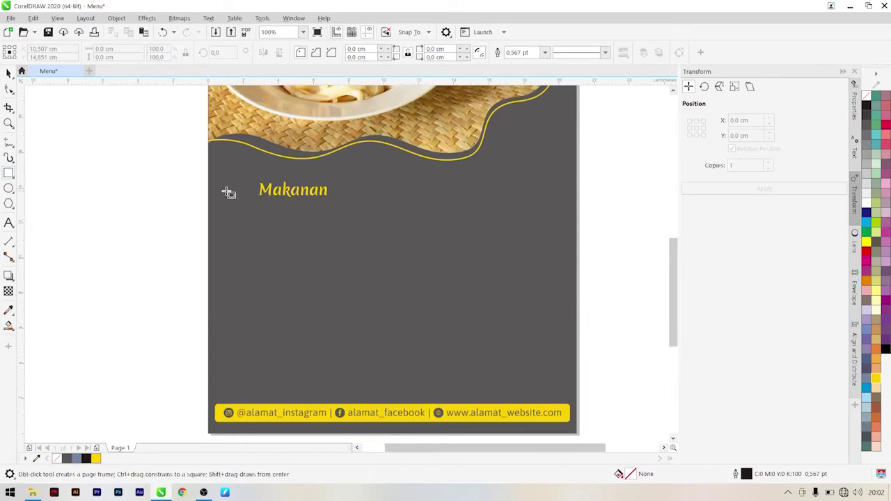
left_click_drag(226, 190, 371, 377)
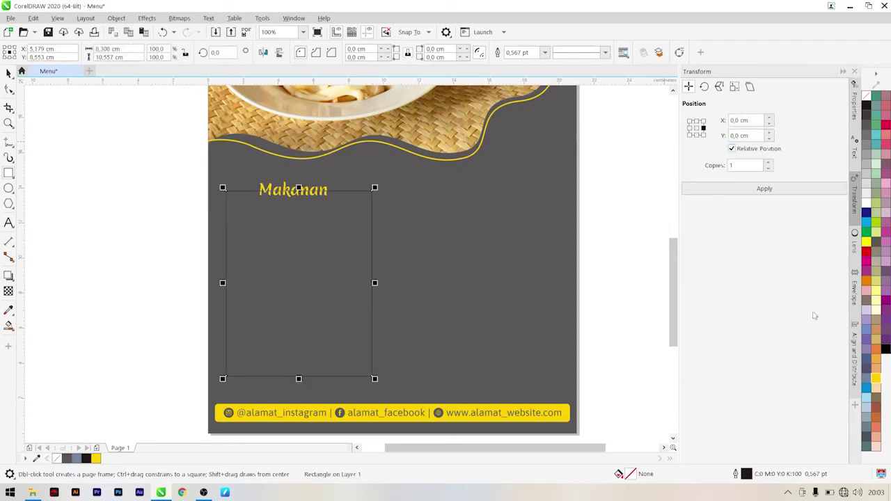
right_click(875, 382)
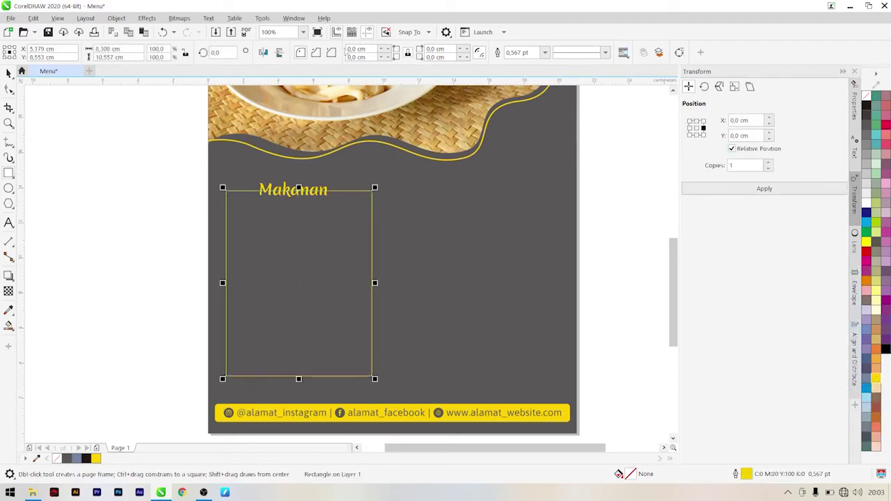
Set the frame's outline width to 2 pt and slightly round all its corners
double_click(539, 53)
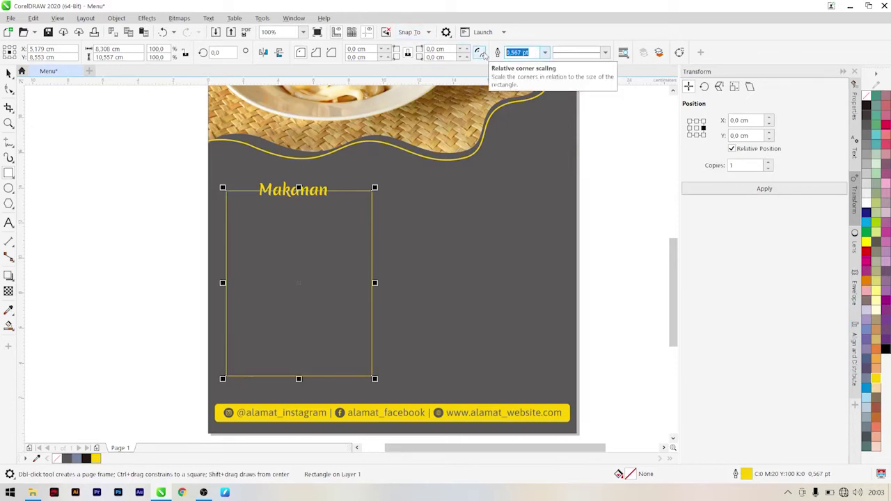
type("2")
key("Return")
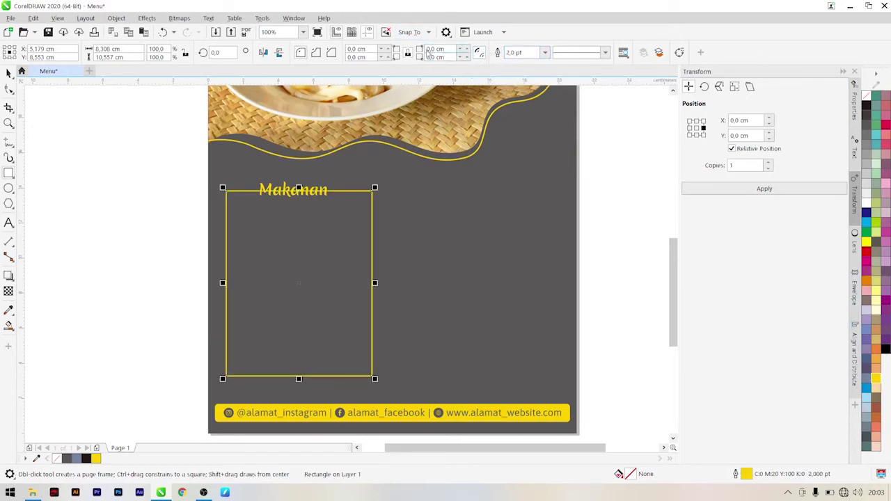
left_click(387, 48)
left_click(387, 49)
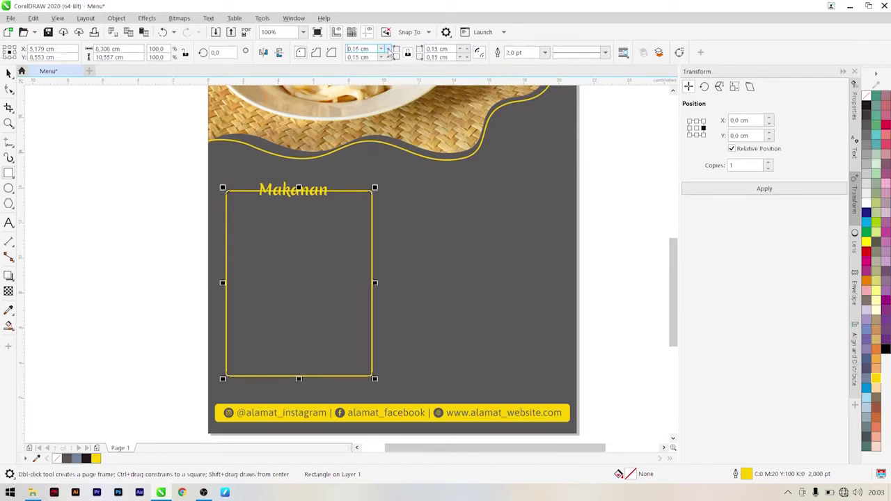
left_click(388, 48)
left_click(8, 73)
left_click(83, 153)
Apply a one-step outside contour with a 0.2 cm offset and gray fill to the "Makanan" text
left_click_drag(173, 170, 381, 220)
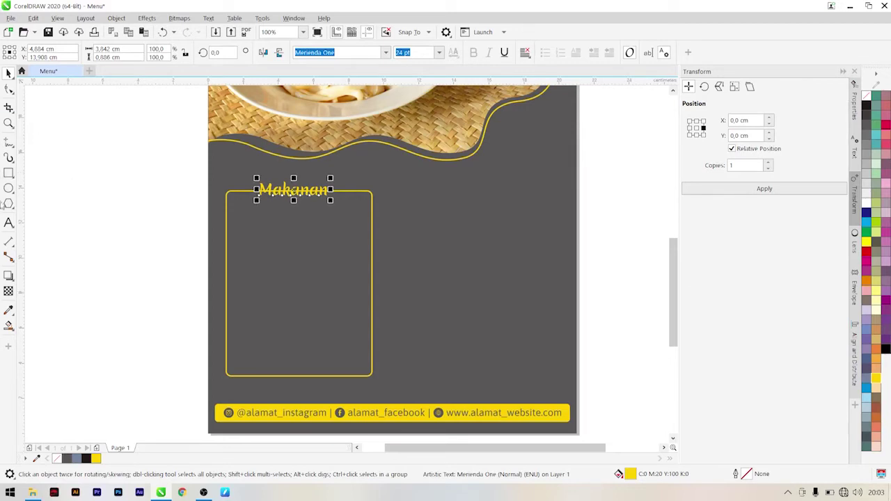
left_click(9, 278)
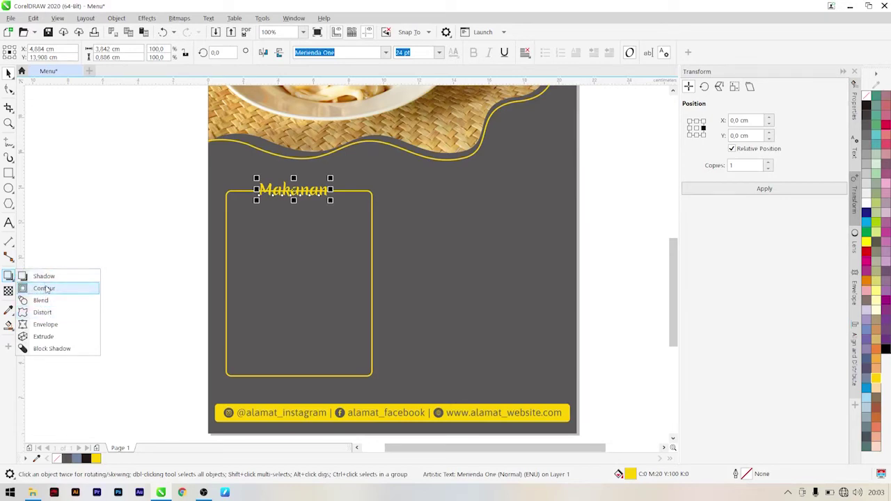
left_click(44, 288)
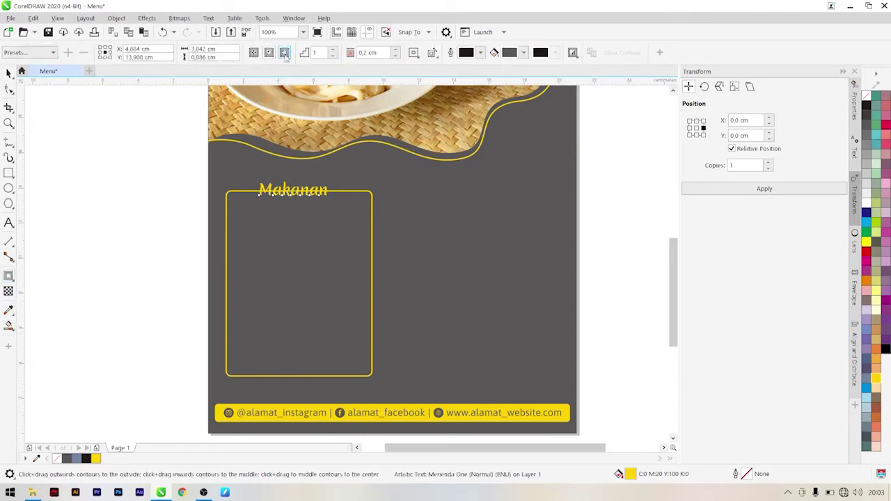
left_click(285, 55)
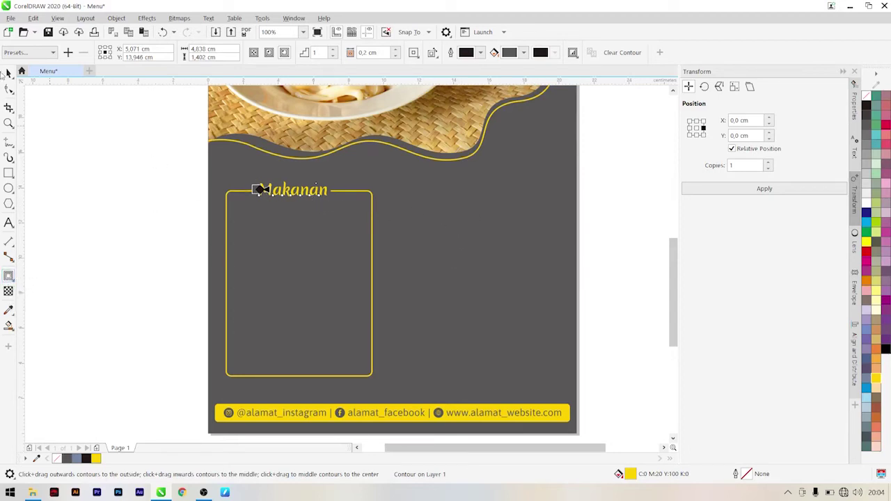
Center the contoured "Makanan" heading horizontally on the yellow frame
left_click(9, 73)
mouse_move(182, 150)
left_mouse_down()
mouse_move(384, 233)
mouse_move(350, 241)
left_mouse_up()
left_click(350, 241)
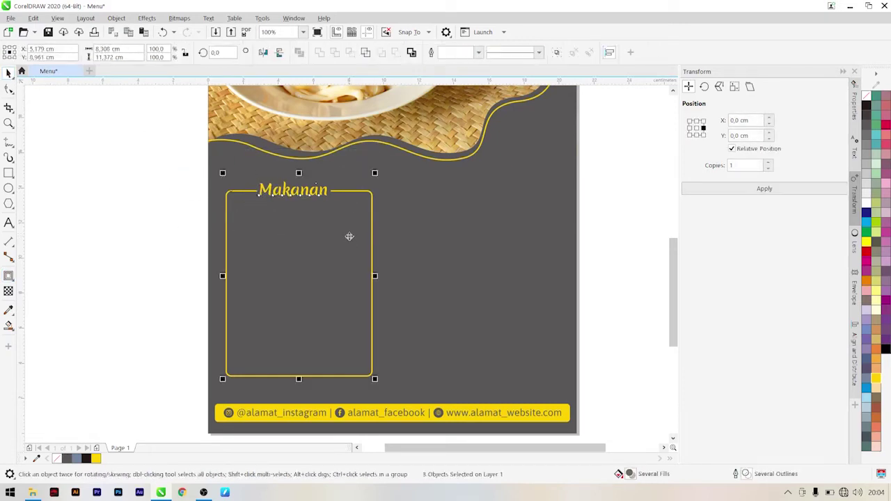
left_click(156, 249)
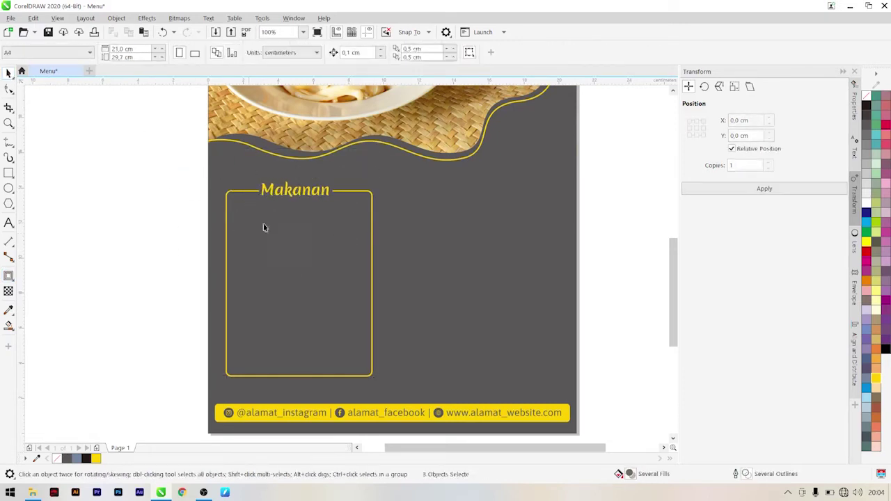
left_click(290, 193)
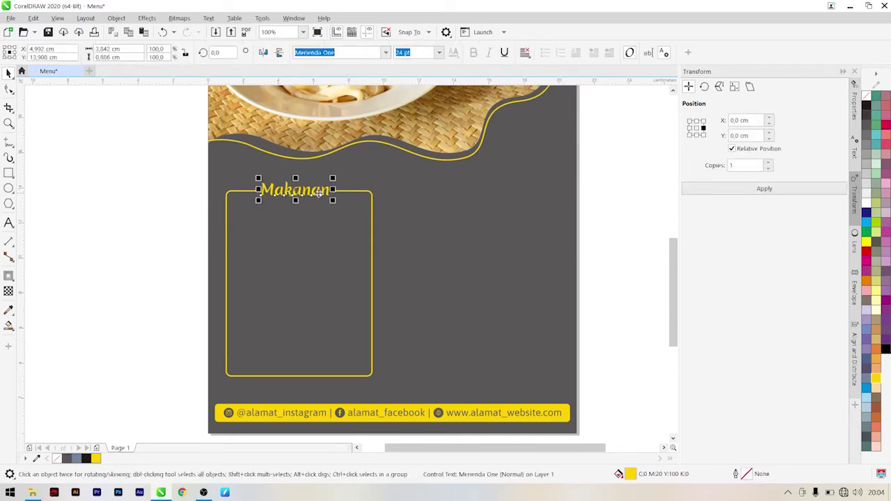
Set the outside contour offset of the "Makanan" heading to 0.24 cm
scroll(318, 193, "up", 2)
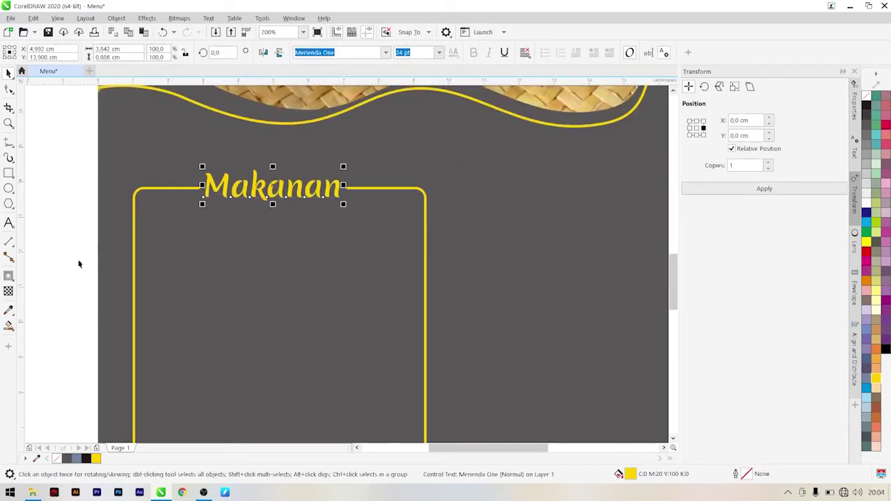
left_click(8, 276)
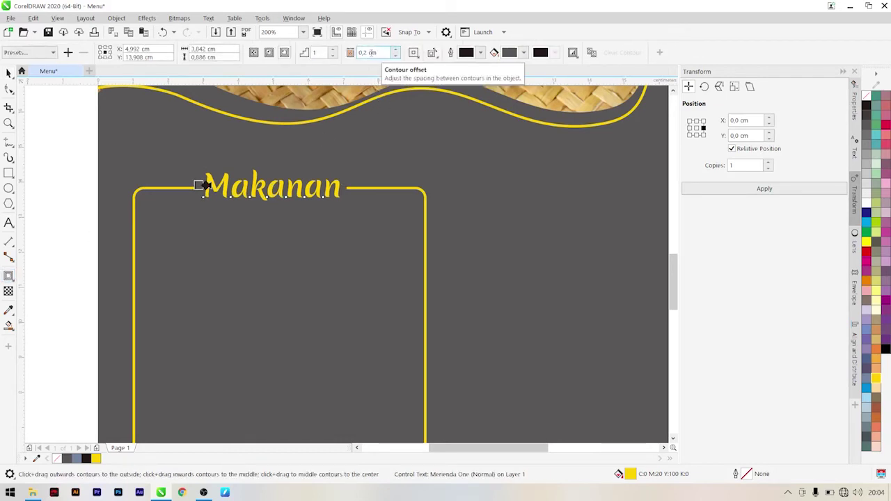
left_click(365, 53)
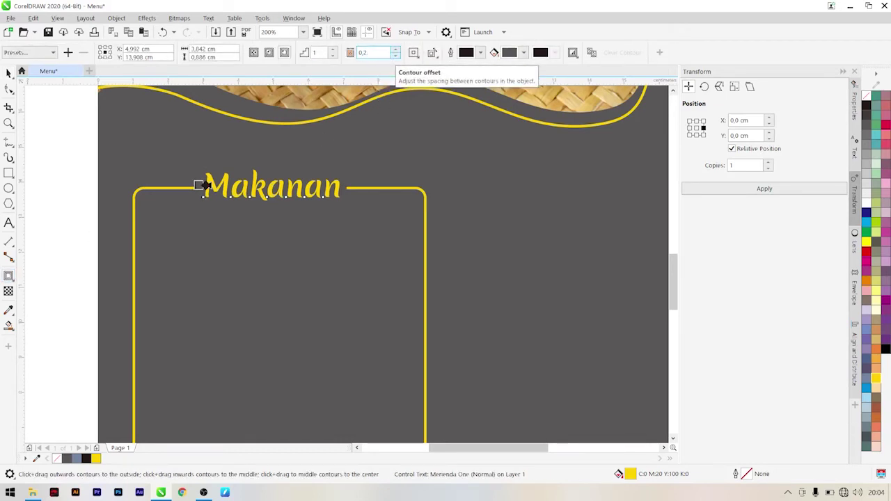
type("4")
key("Return")
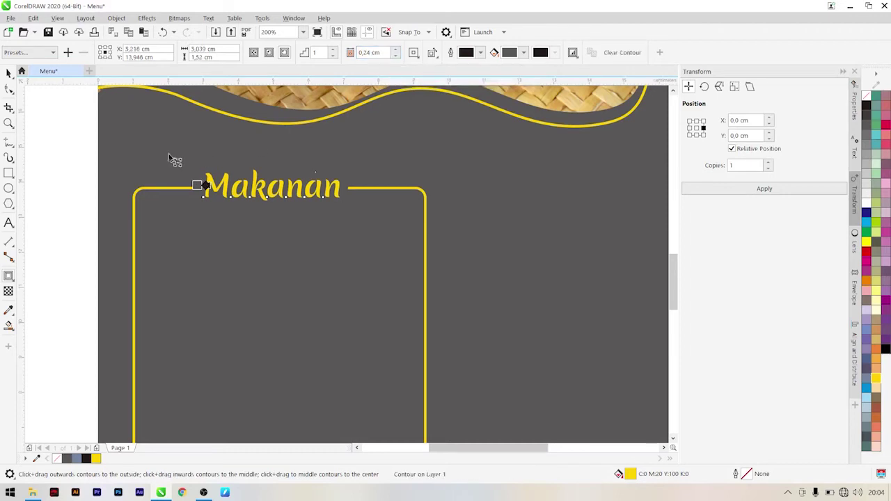
left_click(8, 73)
left_click(122, 218)
scroll(122, 218, "down", 2)
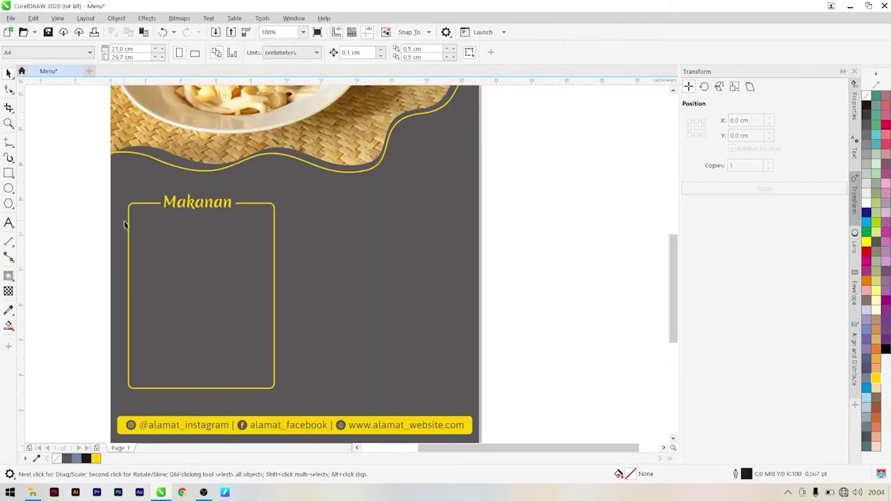
Add the text "Tumis Udang" inside the yellow frame below the heading and set its font to Montserrat
scroll(125, 228, "down", 1)
scroll(124, 250, "up", 3)
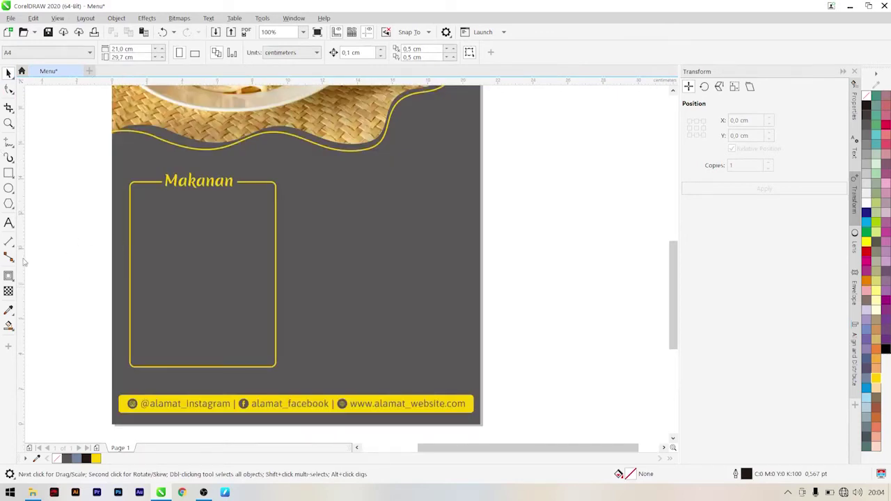
left_click(8, 222)
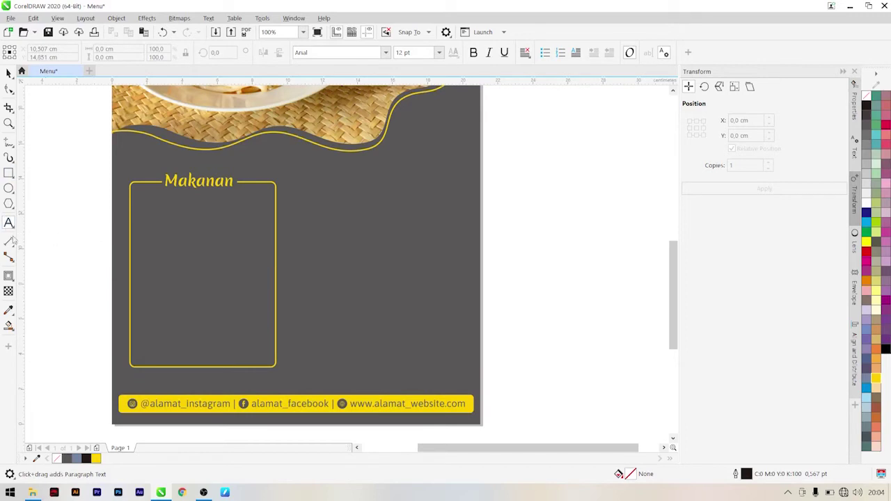
left_click(150, 218)
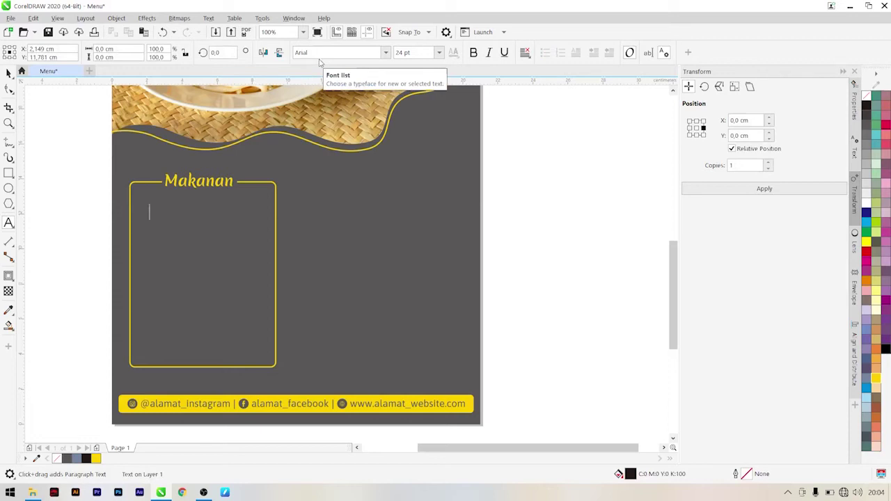
type("Tumis Udang")
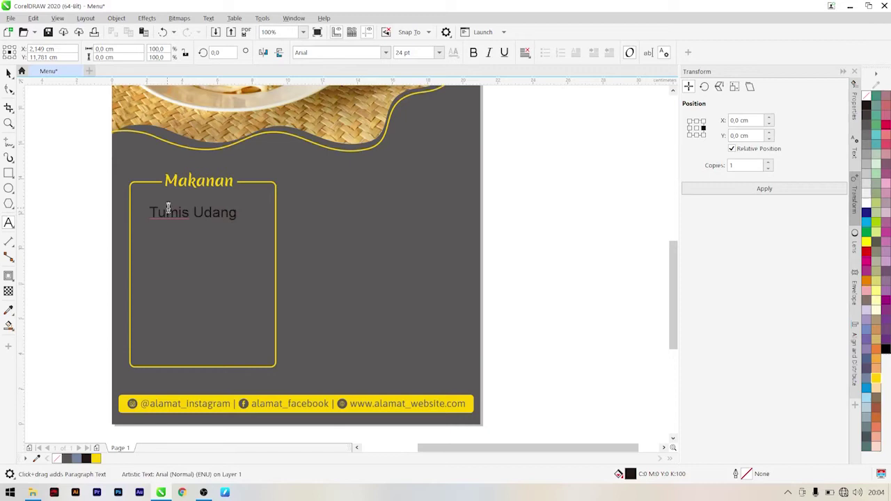
left_click(8, 72)
left_click(298, 56)
type("Mon")
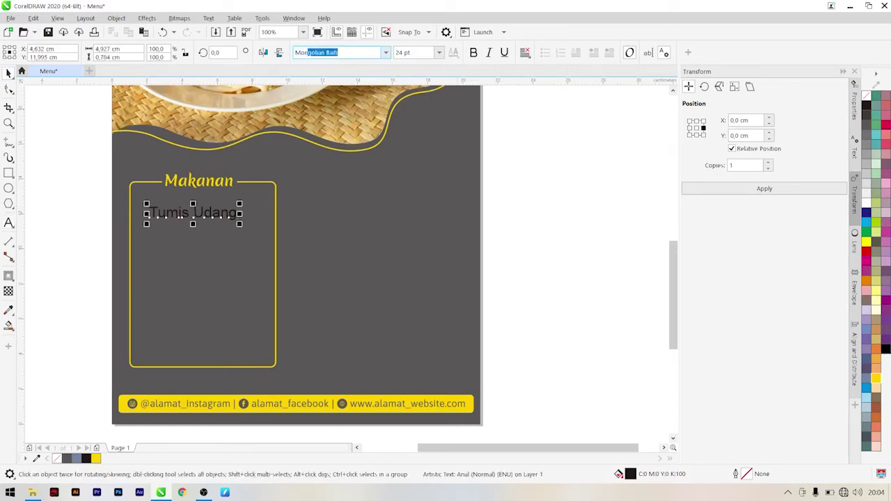
type("tserrat")
key("Return")
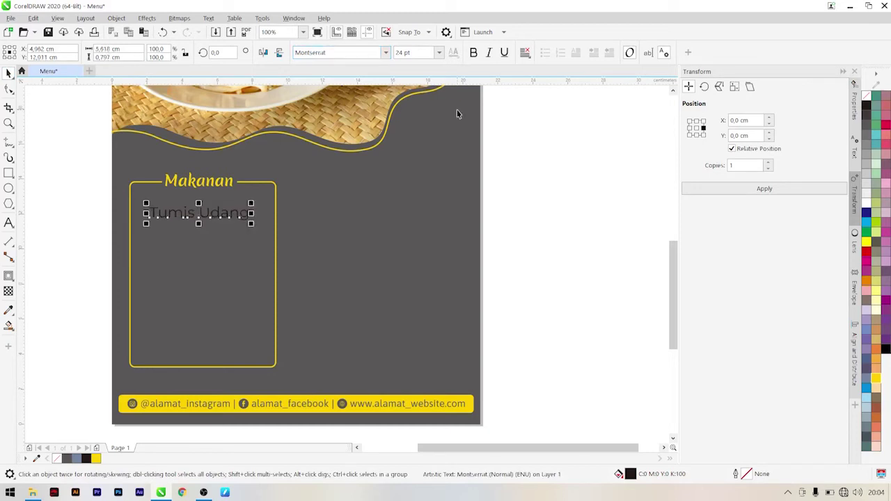
Give "Tumis Udang" a Deep Yellow fill and 18 pt size, and move it closer to the frame's upper-left corner
left_click(96, 459)
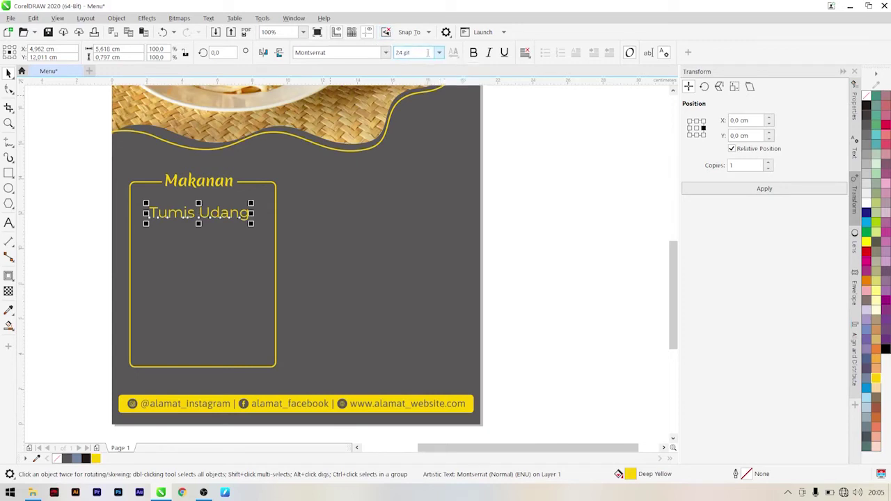
left_click_drag(435, 52, 391, 53)
type("18")
key("Return")
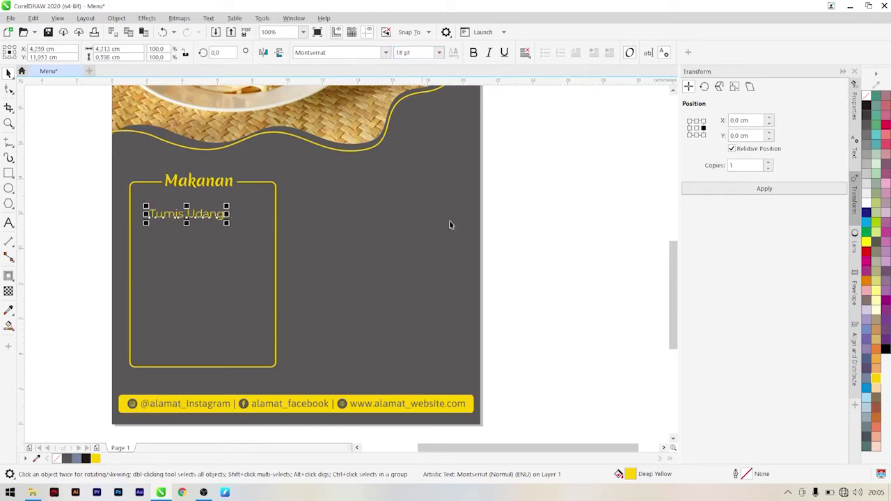
left_click_drag(201, 213, 195, 213)
Add the price text "50K" beside "Tumis Udang" near the frame's right edge and set its font to Montserrat
scroll(144, 209, "up", 1)
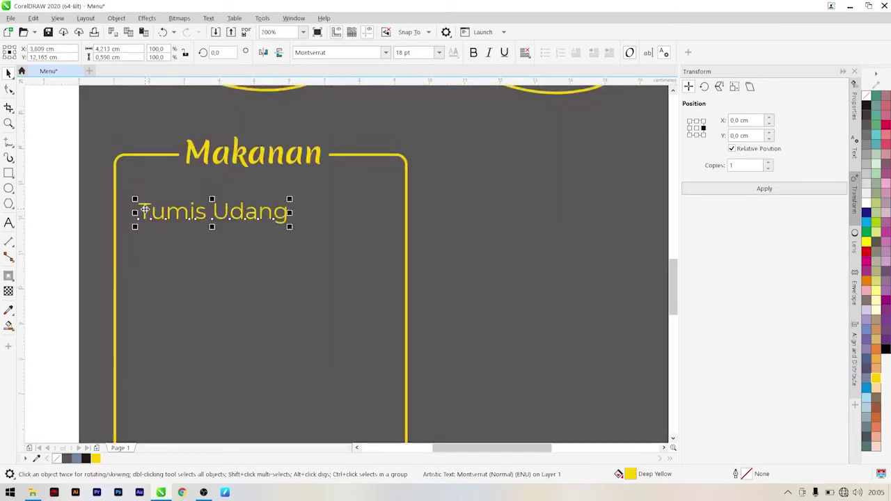
left_click(8, 222)
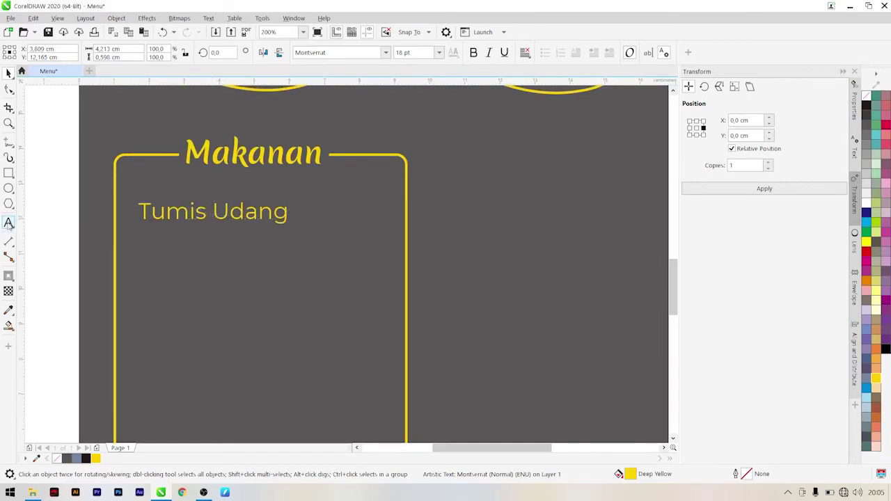
left_click(347, 216)
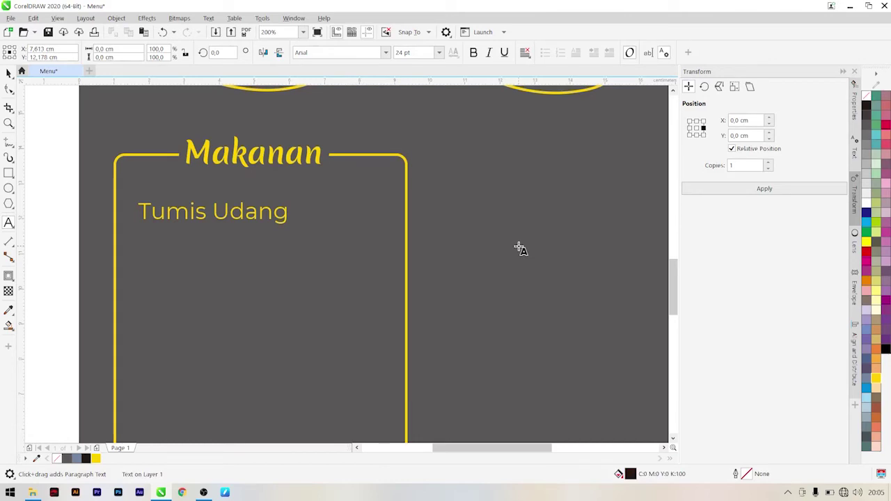
type("50K")
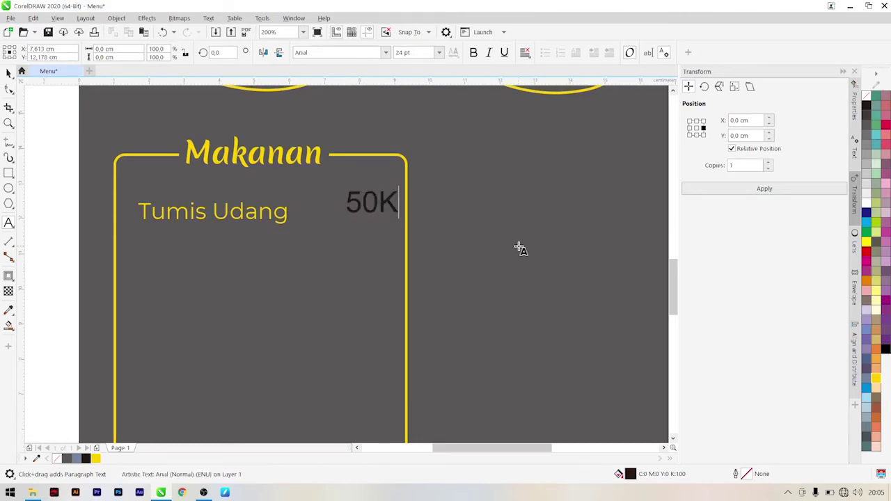
left_click(9, 72)
type("Montserrat")
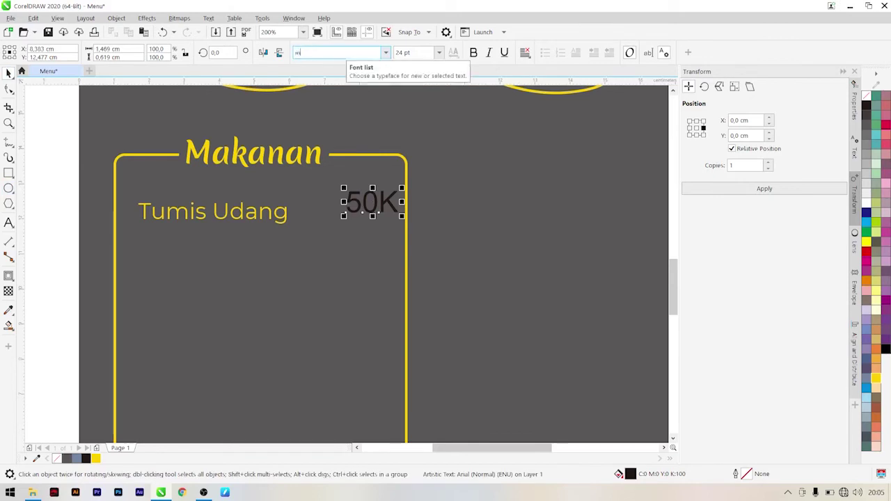
key("Return")
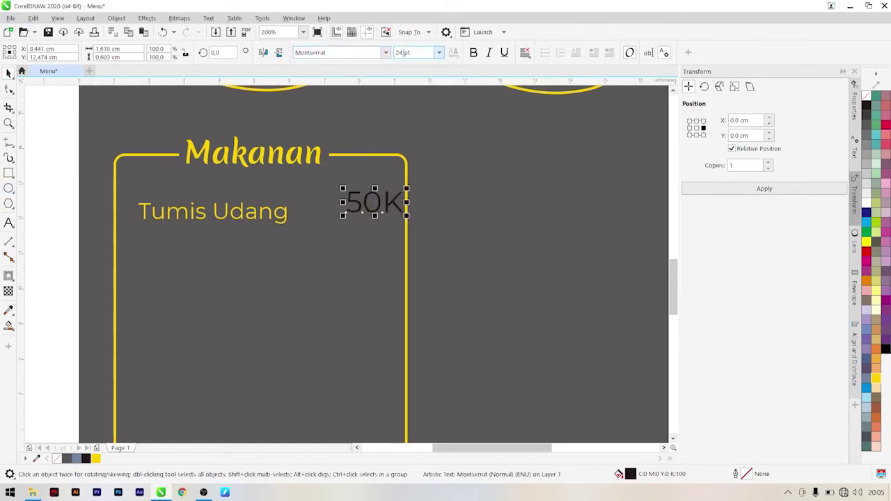
Format the "50K" price as 20 pt bold with a Deep Yellow fill
left_click(417, 56)
type("20")
key("Return")
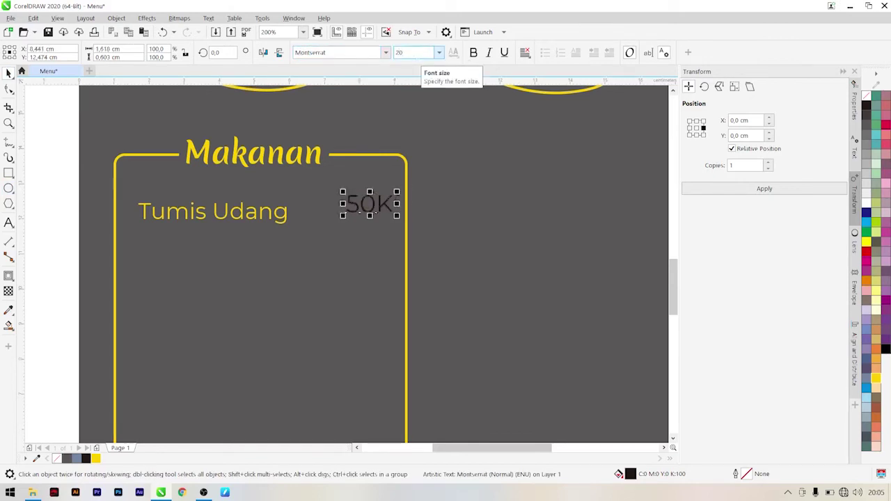
left_click(474, 52)
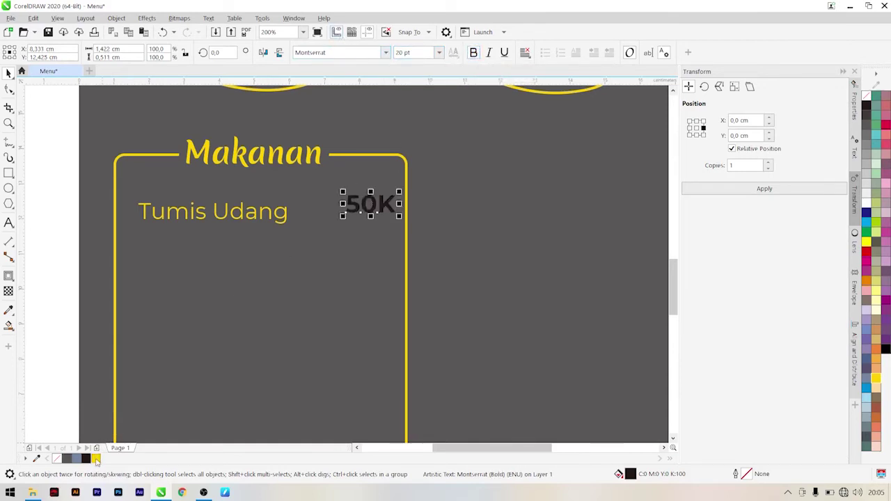
left_click(96, 458)
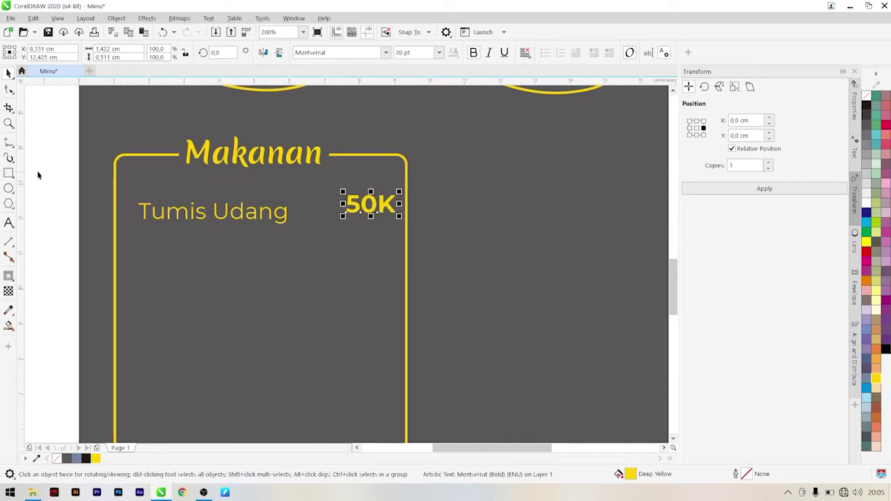
Align "50K" with "Tumis Udang" on their vertical centers and group the two texts
left_click_drag(79, 169, 435, 253)
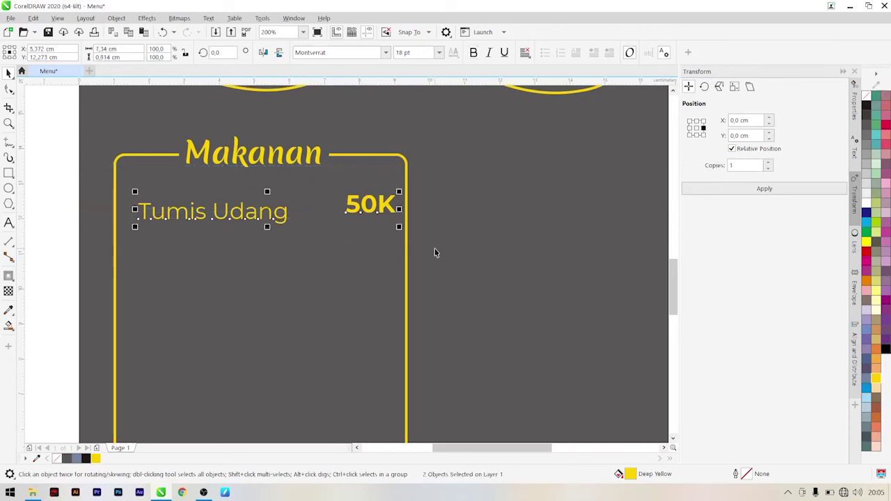
key("e")
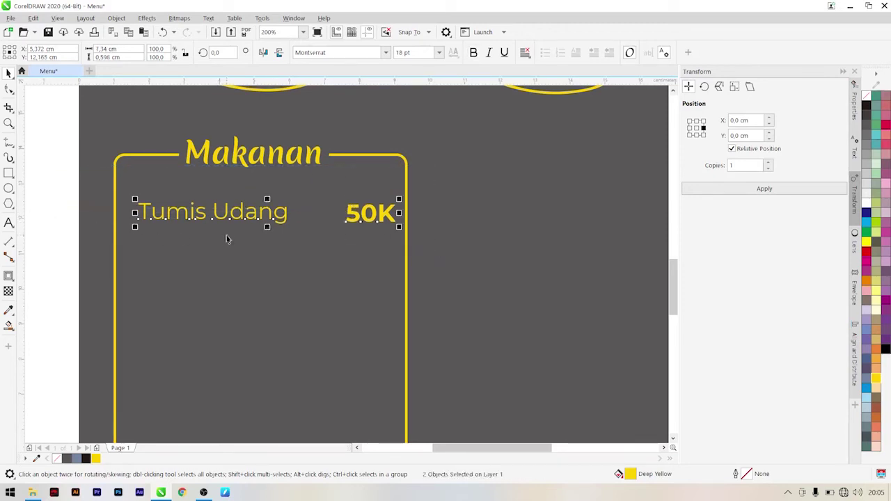
key("ctrl+g")
Center the grouped dish and price row horizontally within the yellow frame
left_click(126, 284, "shift")
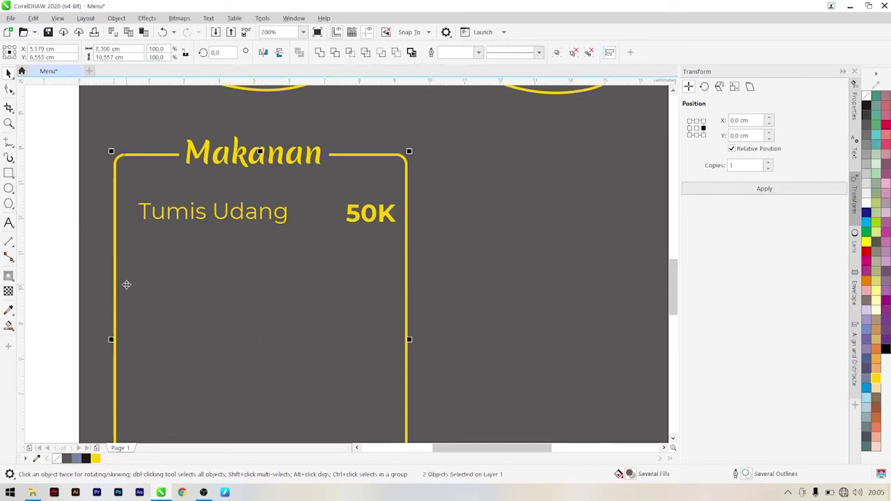
key("c")
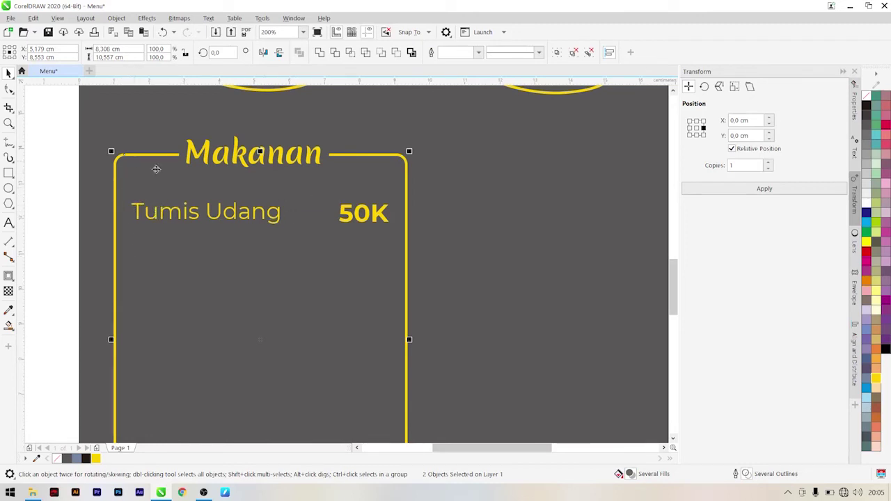
left_click(41, 204)
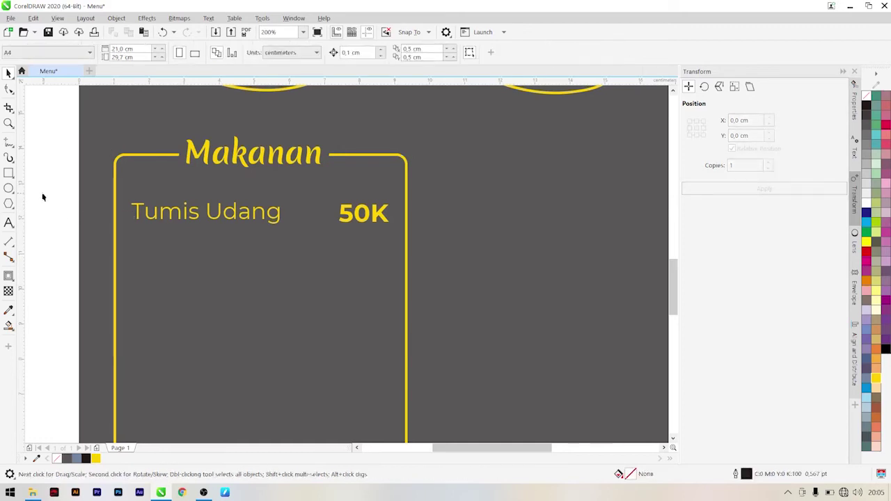
Make four copies of the dish and price row down the frame, each at a relative vertical offset of -1.598 cm
scroll(178, 201, "down", 2)
scroll(193, 239, "up", 1)
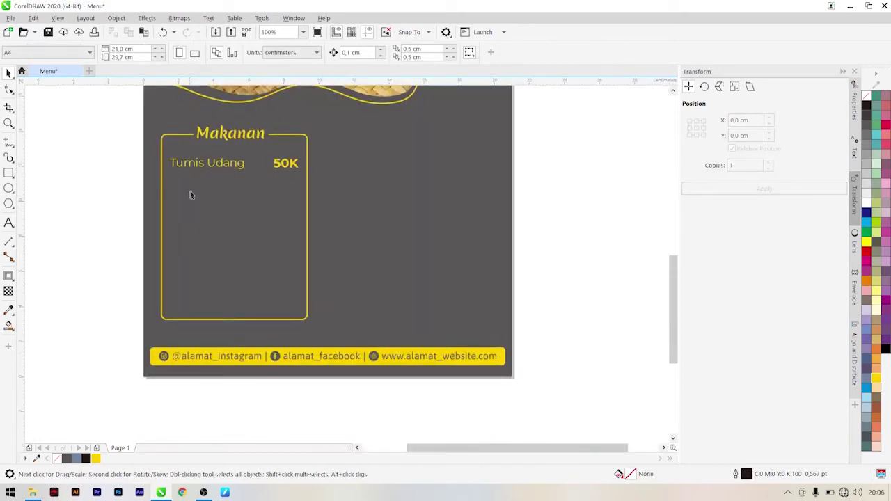
scroll(207, 155, "up", 1)
left_click_drag(89, 148, 472, 199)
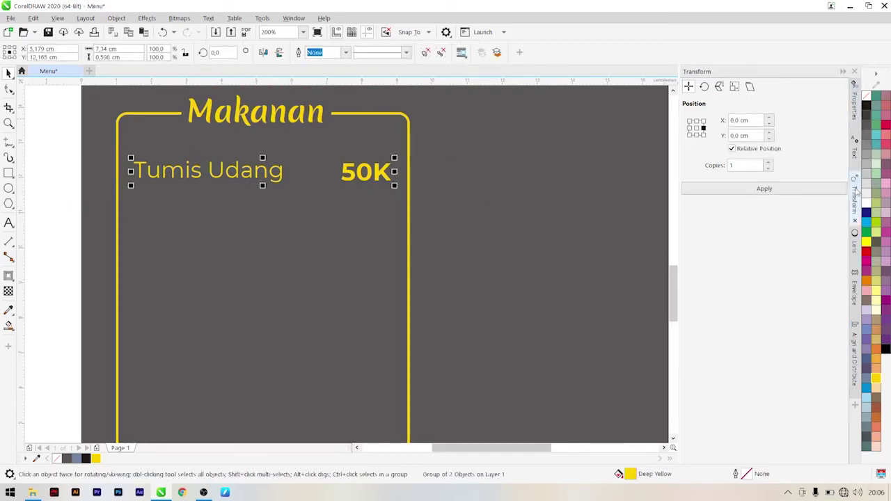
left_click(697, 135)
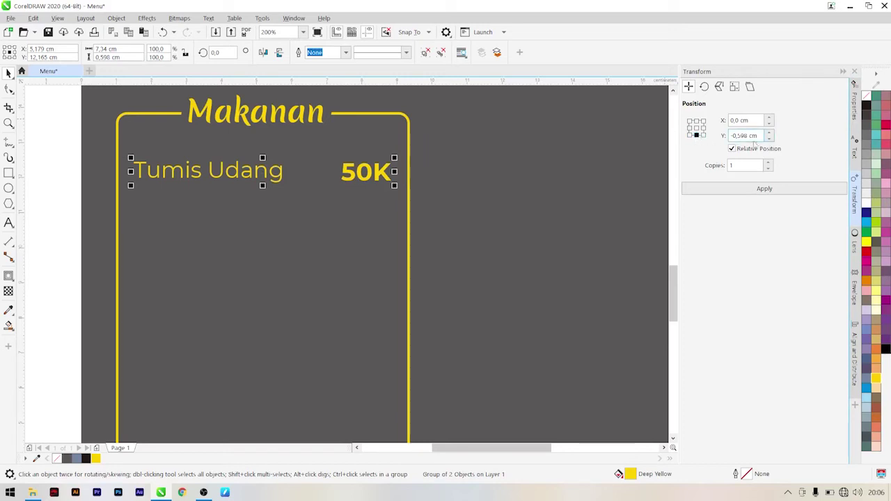
left_click(770, 138)
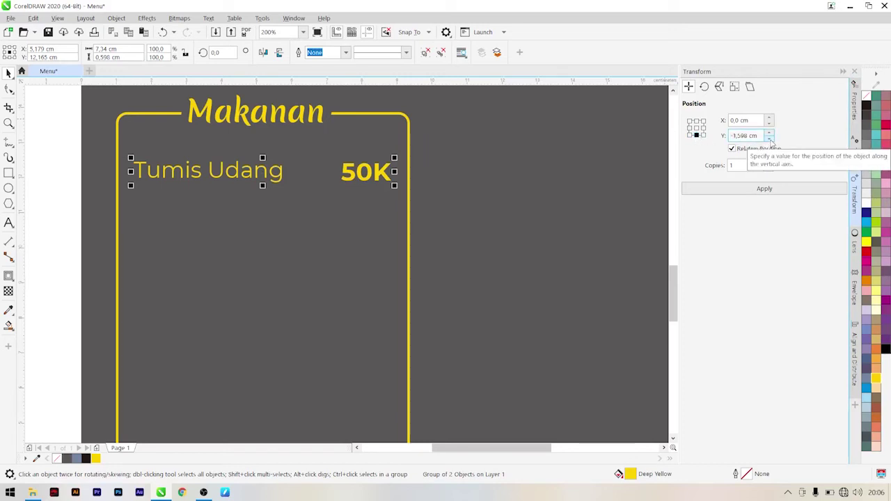
left_click(714, 194)
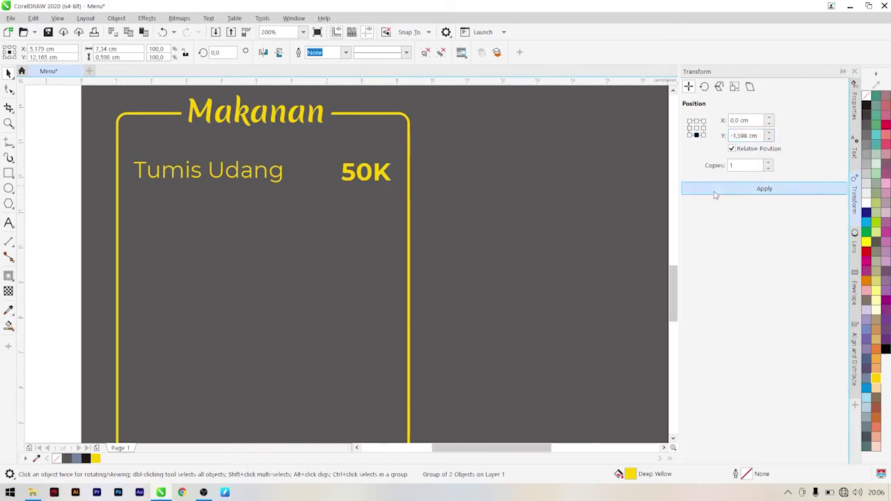
left_click(714, 195)
left_click(714, 195)
scroll(437, 261, "down", 1)
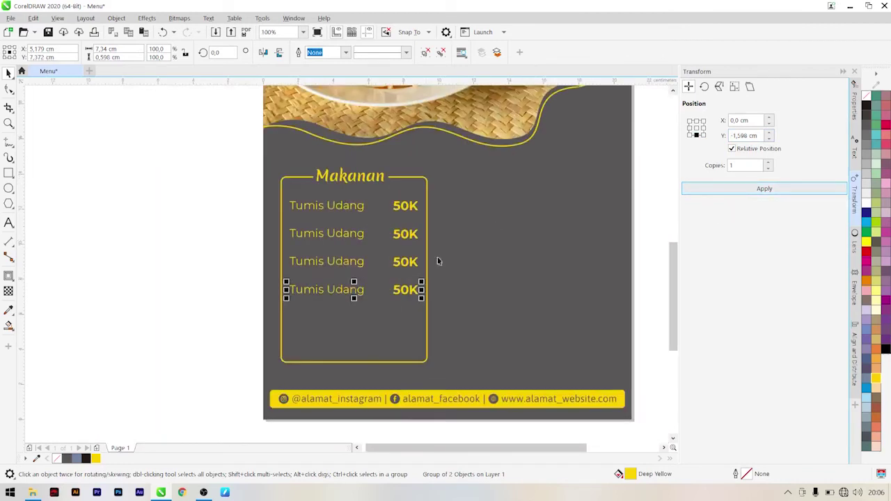
scroll(392, 318, "up", 1)
left_click(749, 189)
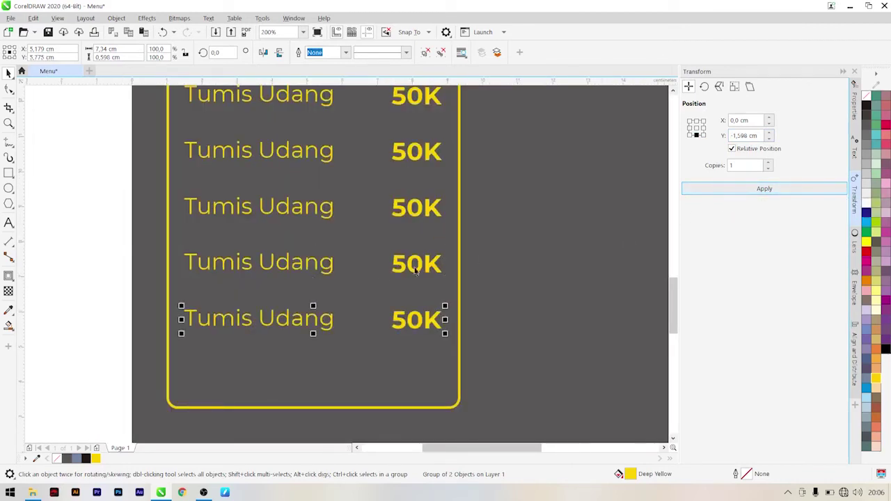
scroll(415, 270, "down", 1)
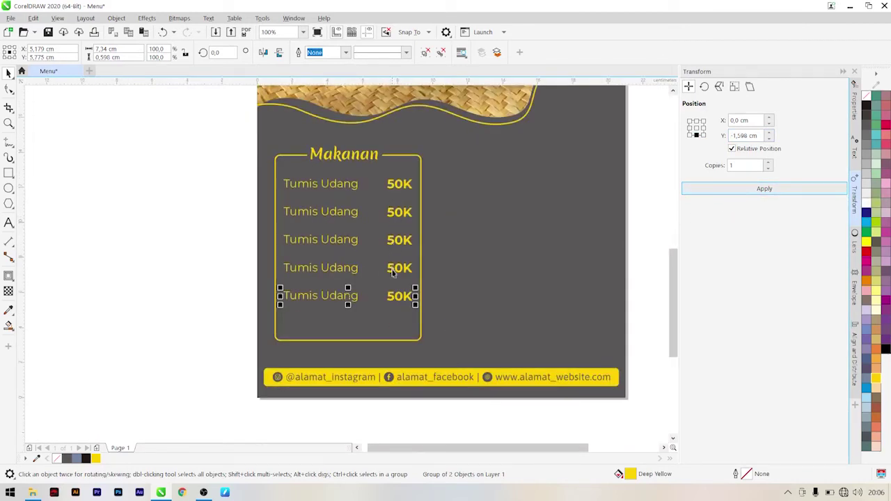
Shorten the yellow Makanan frame from its lower edge so that it ends just below the fifth row
left_click(367, 337)
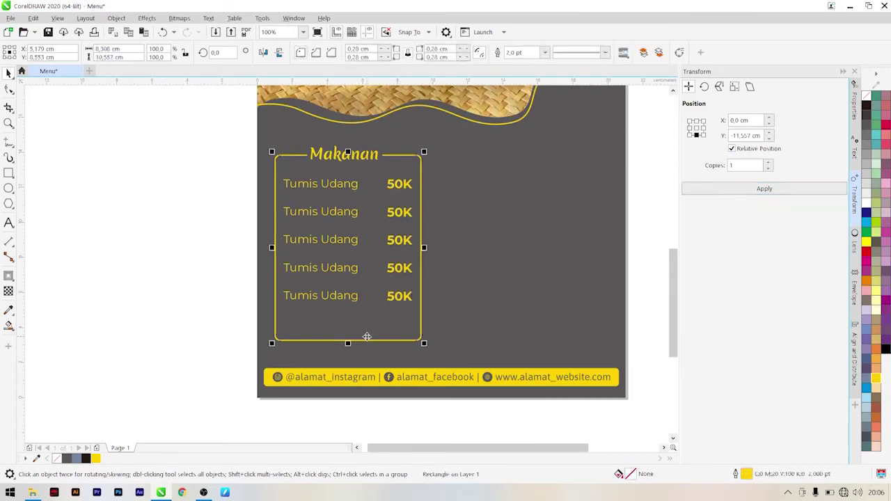
left_click_drag(348, 341, 349, 330)
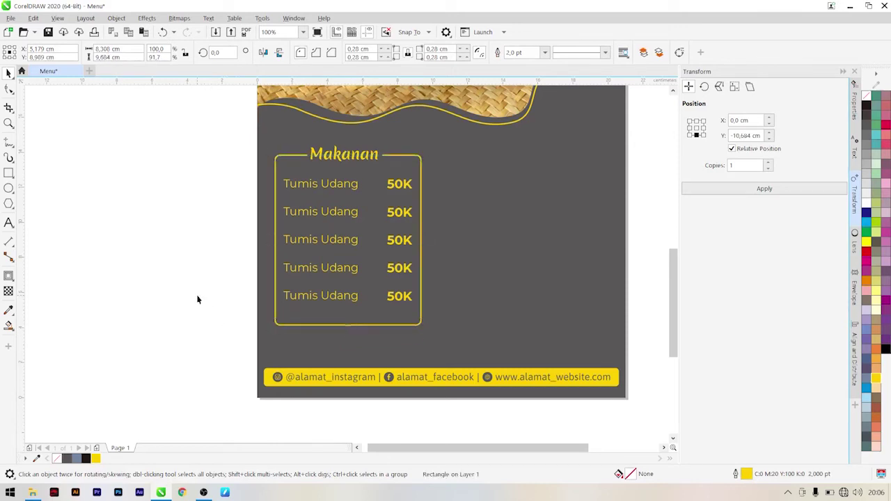
left_click(197, 299)
left_click(354, 321)
left_click_drag(348, 330, 348, 318)
left_click(229, 281)
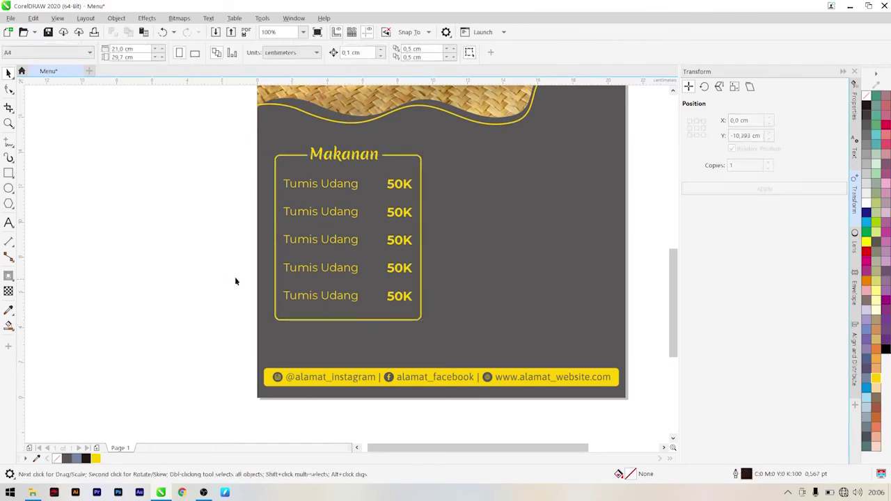
scroll(314, 241, "down", 2)
scroll(314, 242, "up", 2)
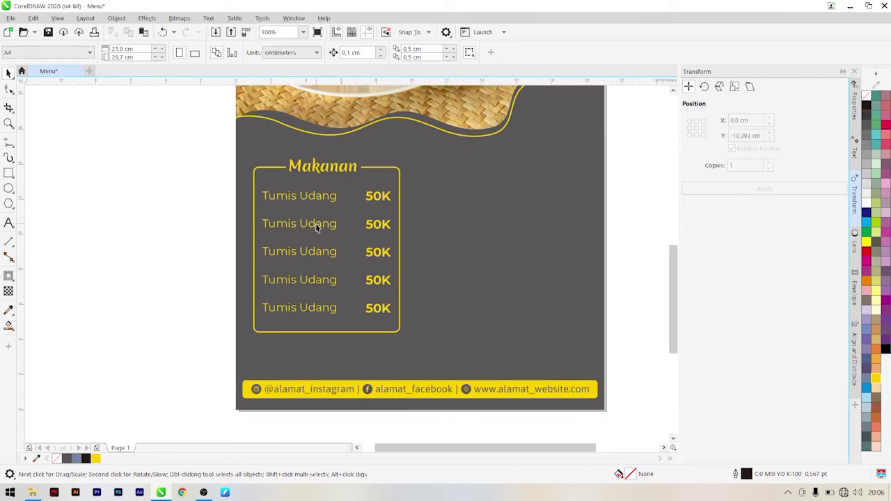
Ungroup the four copied dish and price rows below the first row in the Makanan frame
left_click(317, 225)
left_click_drag(201, 212, 426, 321)
right_click(367, 282)
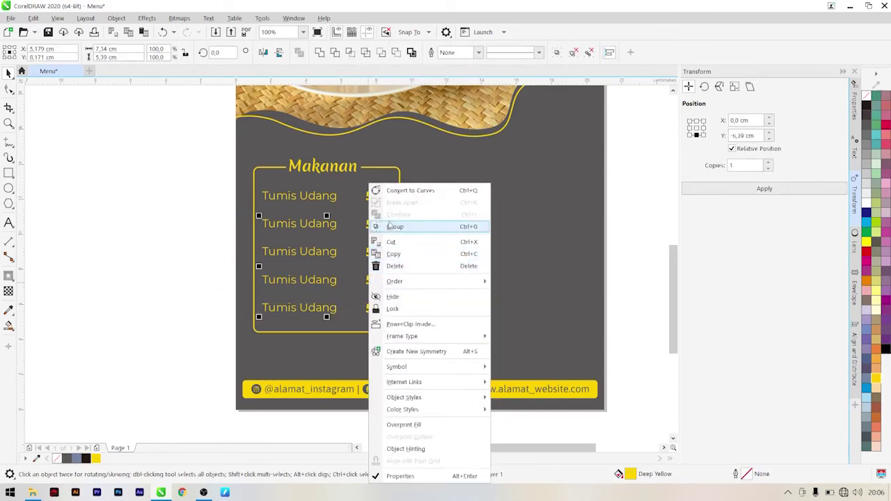
left_click(121, 284)
left_click(193, 216)
left_click_drag(201, 197, 411, 325)
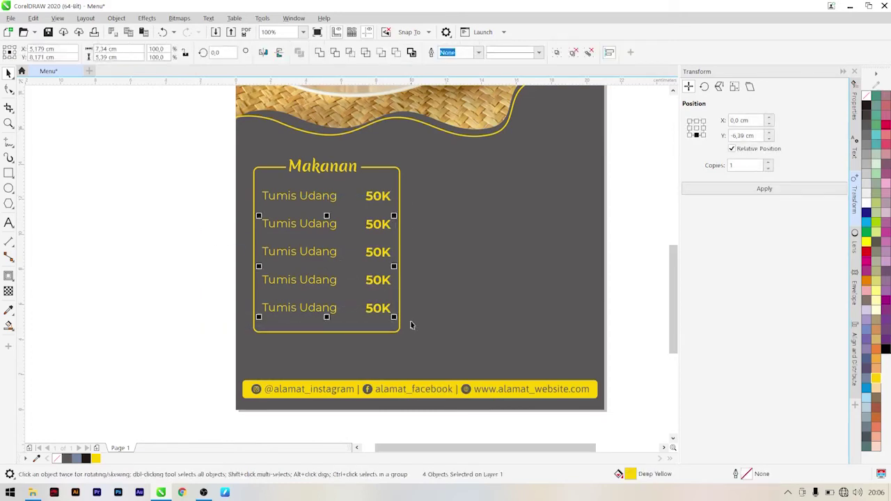
left_click(193, 269)
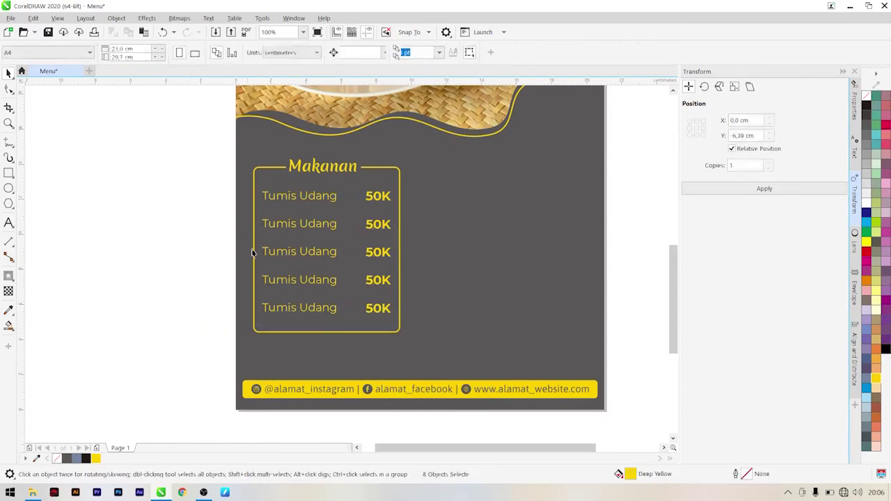
Change the second row of the Makanan section to "Tumis Jamur" with the price "32K"
left_click(291, 226)
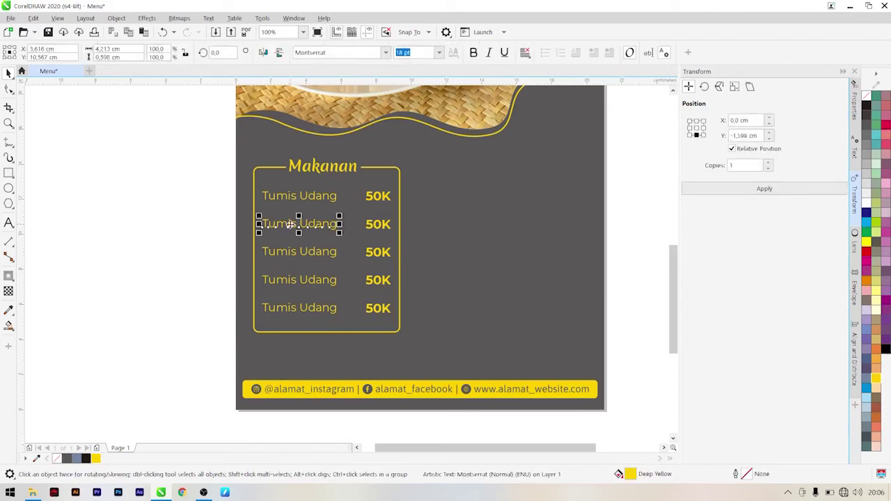
double_click(298, 224)
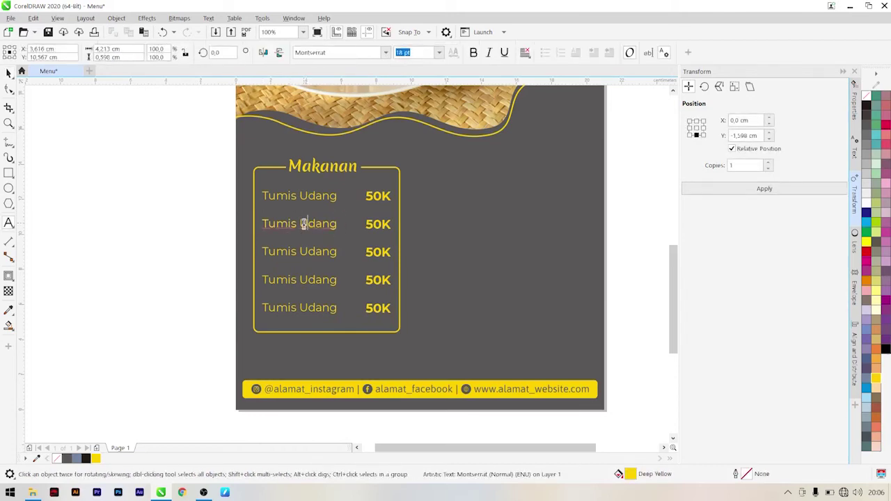
key("ctrl+Left")
key("ctrl+shift+Right")
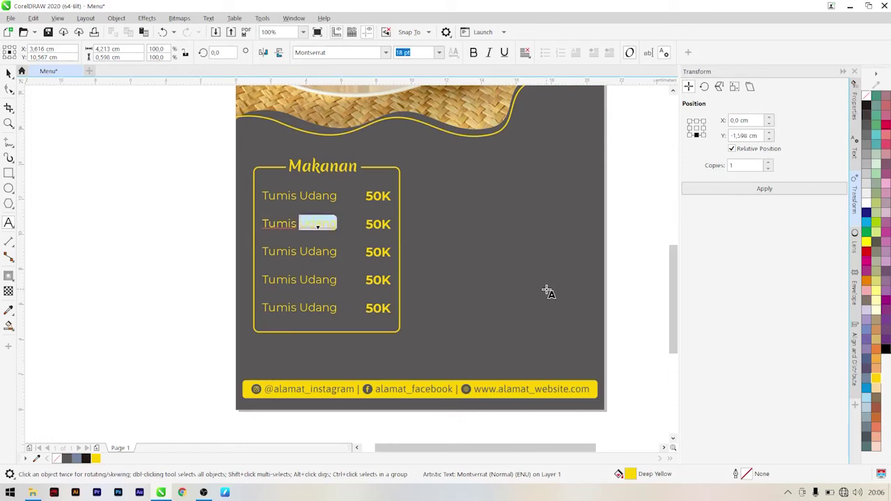
type("Jamur")
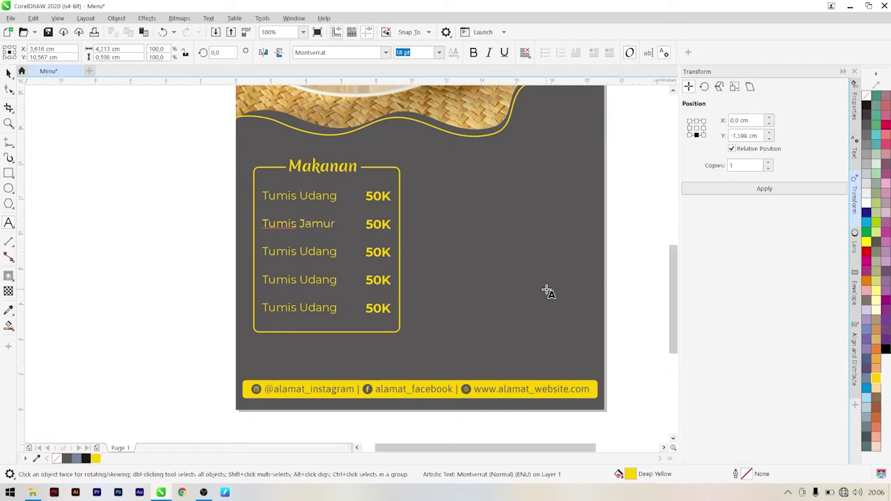
left_click(378, 224)
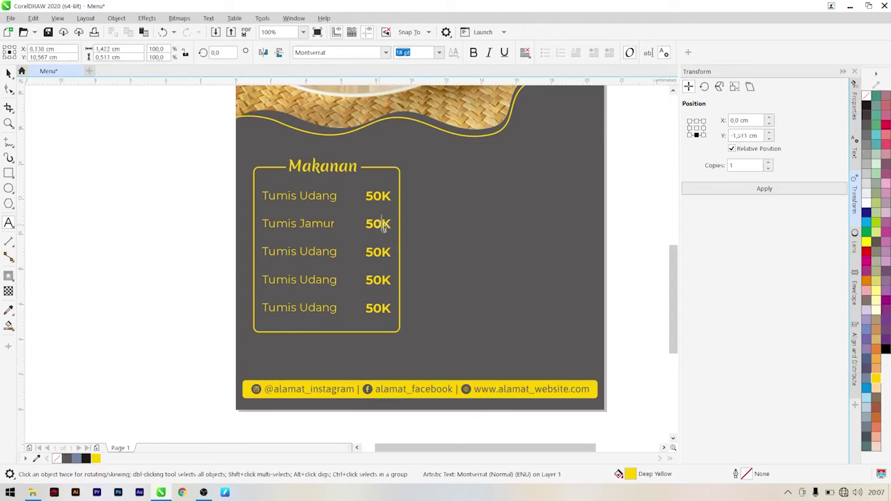
key("BackSpace")
key("BackSpace")
type("32K")
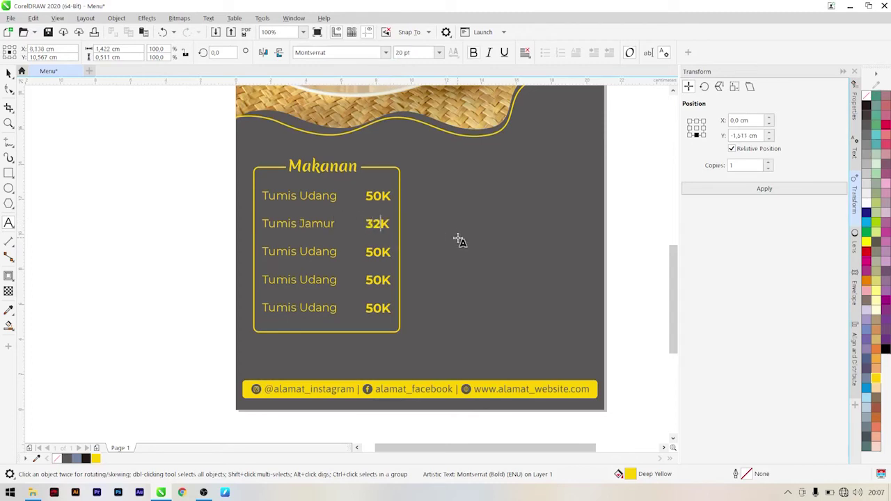
Replace the dish name in the third row of the Makanan section with "Nasi Goreng"
left_click(327, 255)
key("ctrl+a")
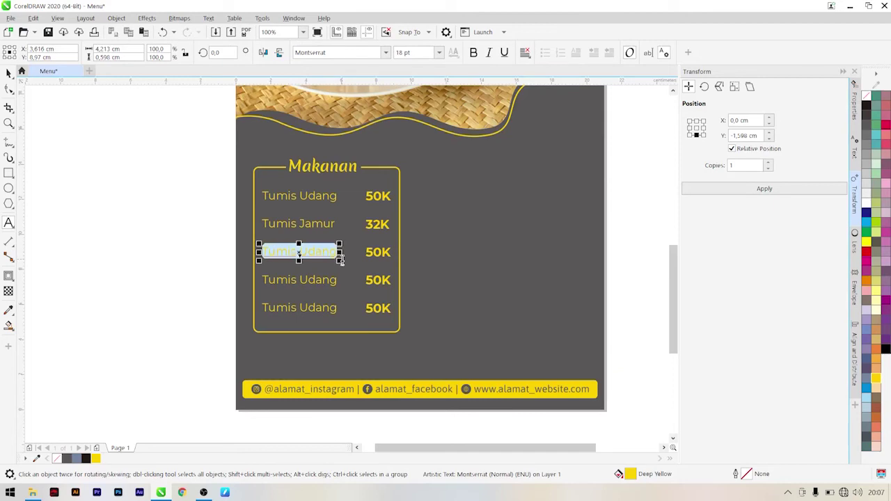
type("Nasi Go")
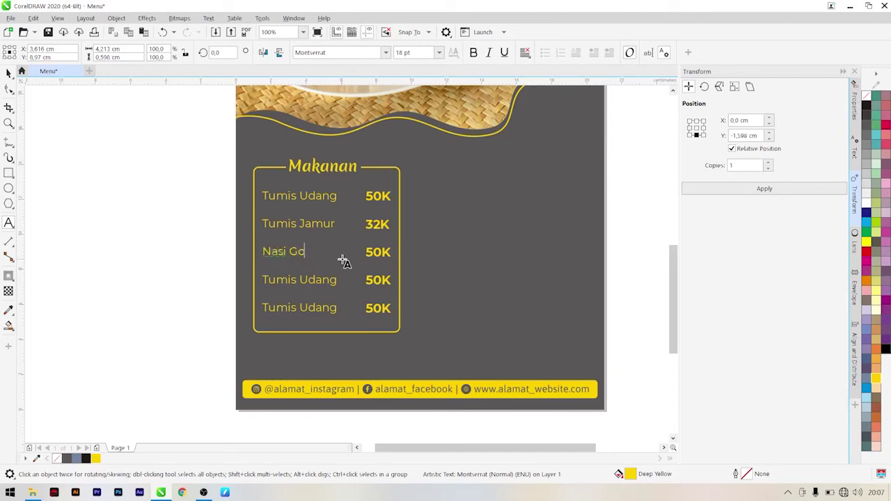
type("reng")
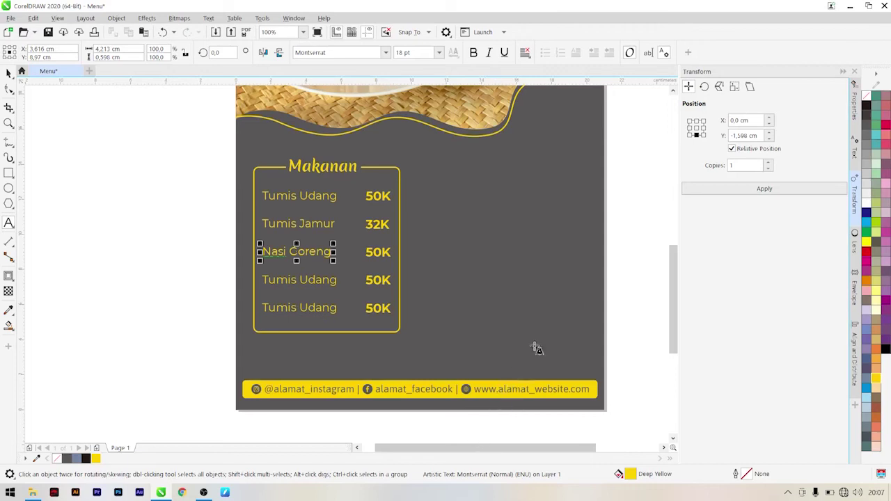
Change the fourth row of the Makanan section to "Sate Kambing" with the price "60K"
left_click(332, 280)
key("ctrl+a")
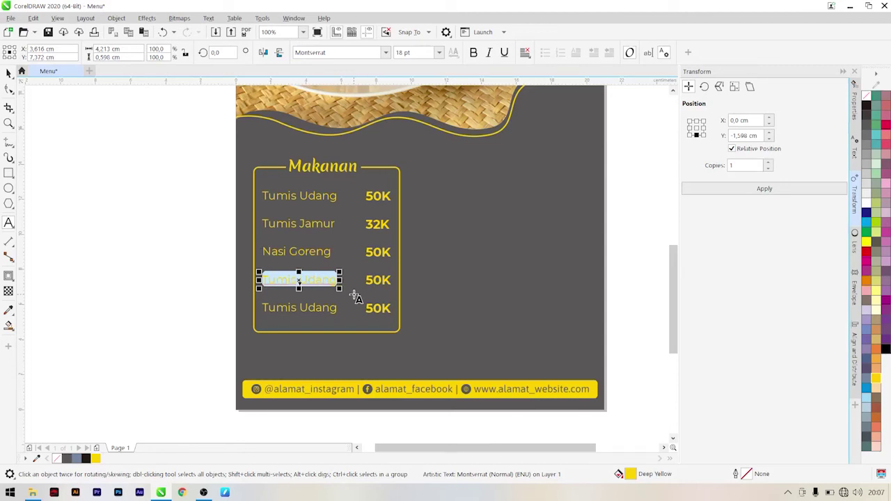
type("Sate g")
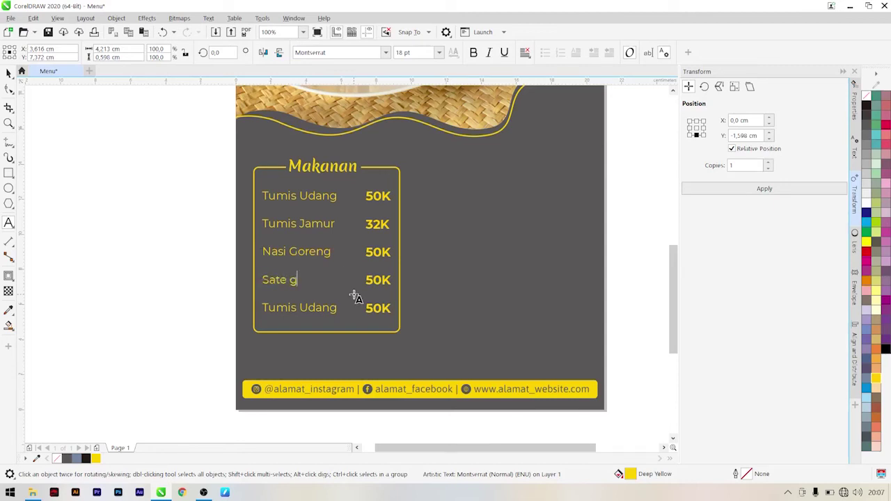
key("BackSpace")
type("Kambing")
key("Escape")
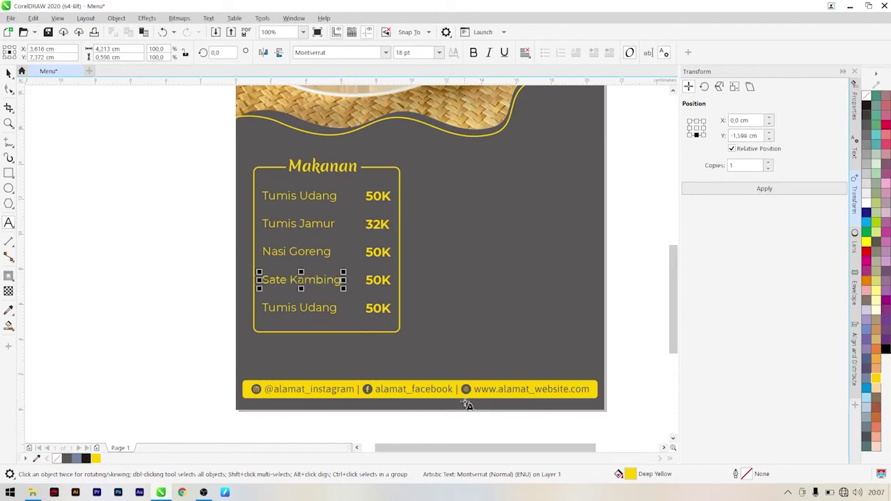
left_click(377, 280)
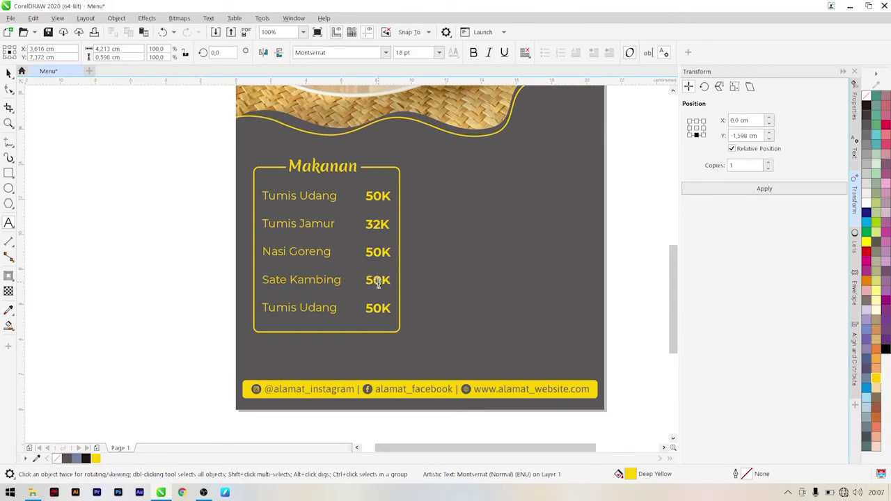
key("BackSpace")
type("6")
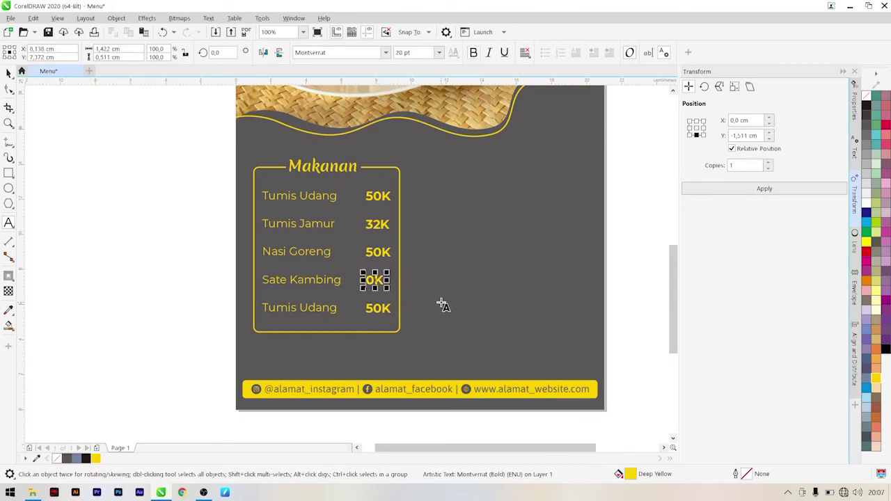
Replace the dish name in the last row of the Makanan section with "Sop Iga"
left_click(306, 308)
key("ctrl+a")
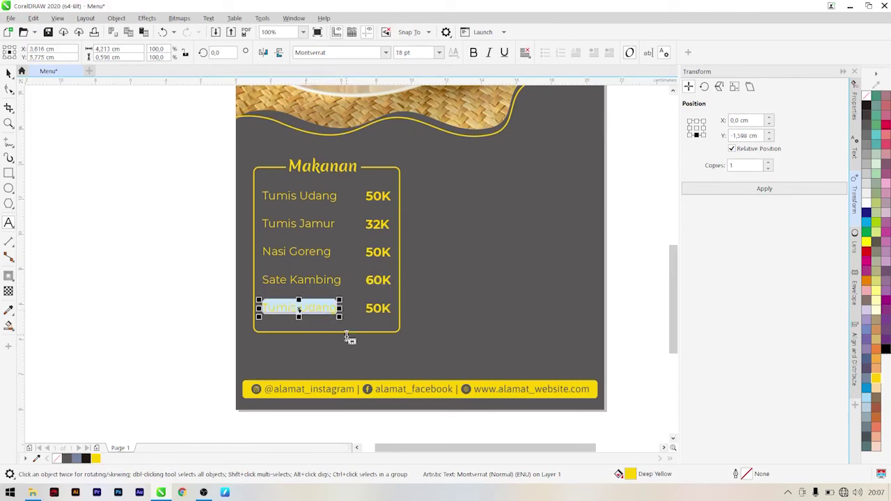
type("So")
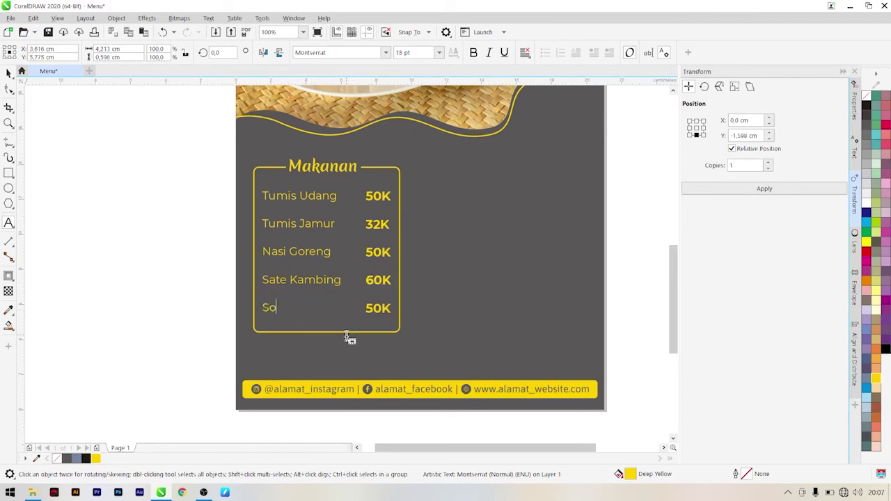
type("p Iga")
key("ctrl+space")
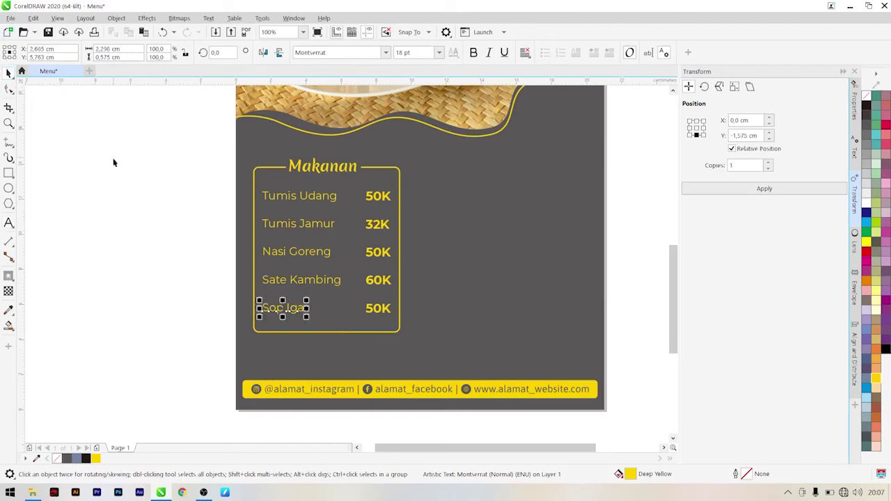
key("Escape")
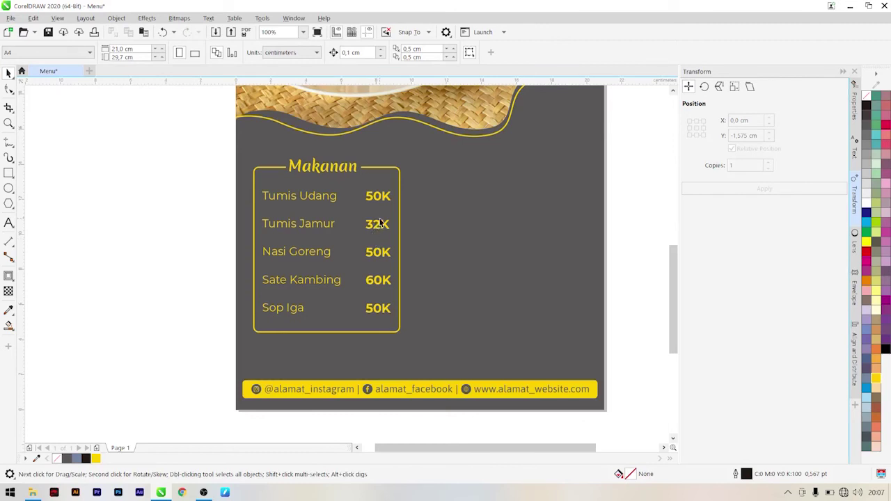
Copy the whole Makanan section to the right by a relative 8.308 cm and nudge the copy to about X 15.3 cm
left_click_drag(179, 148, 437, 345)
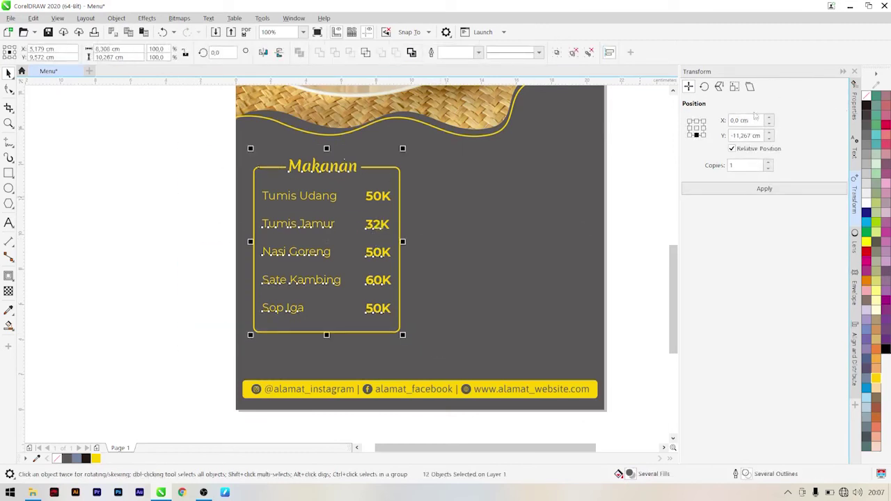
left_click(704, 129)
left_click(731, 188)
left_click_drag(634, 118, 397, 341)
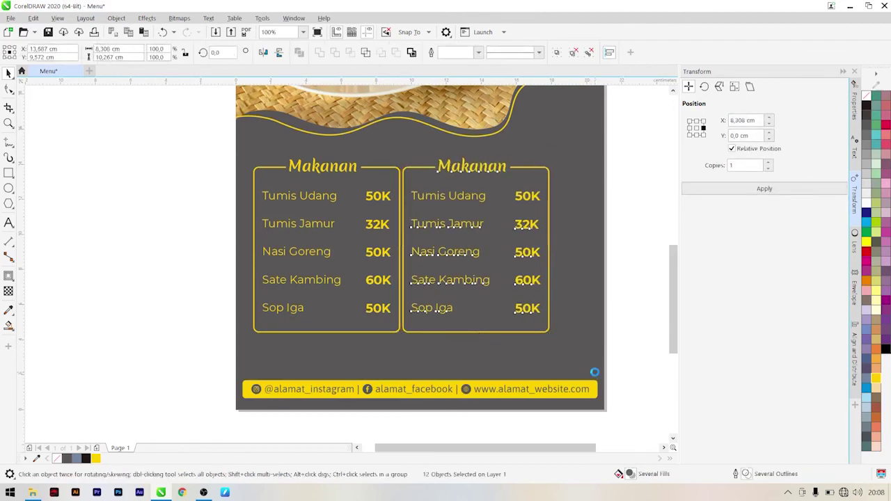
key("Right")
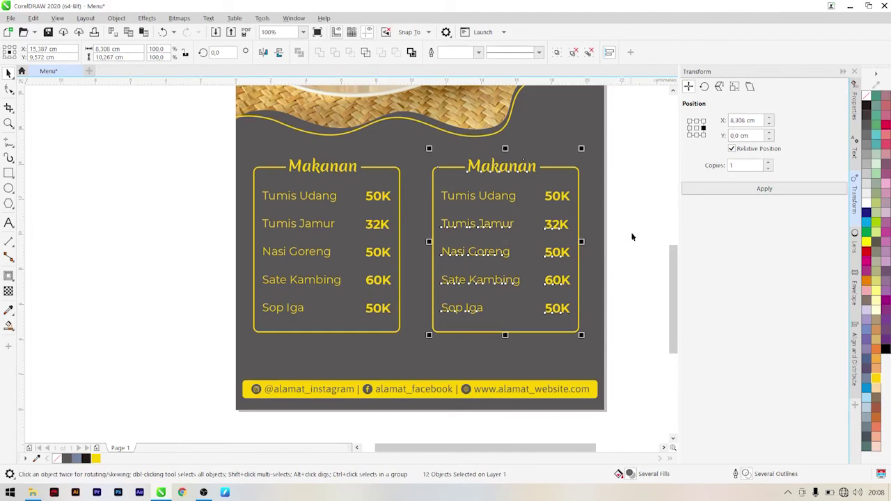
Change the copied section's heading to "Minuman" and center it horizontally on its frame
double_click(506, 167)
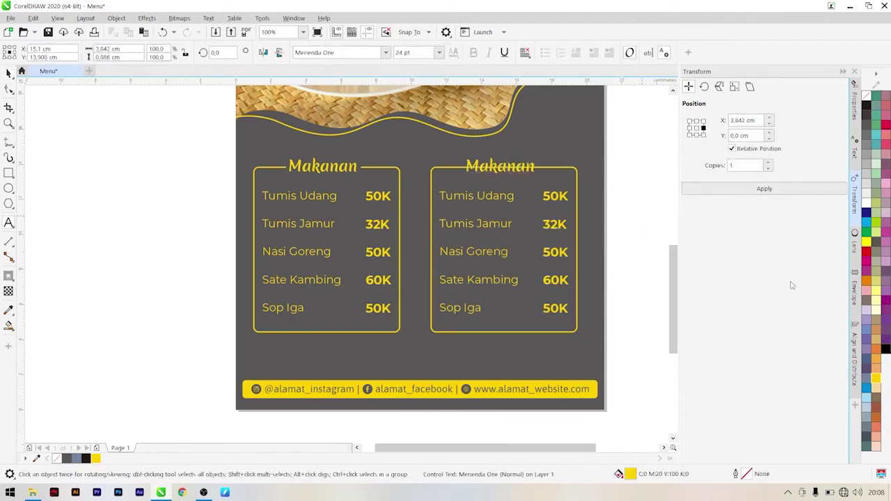
key("ctrl+a")
type("Minuman")
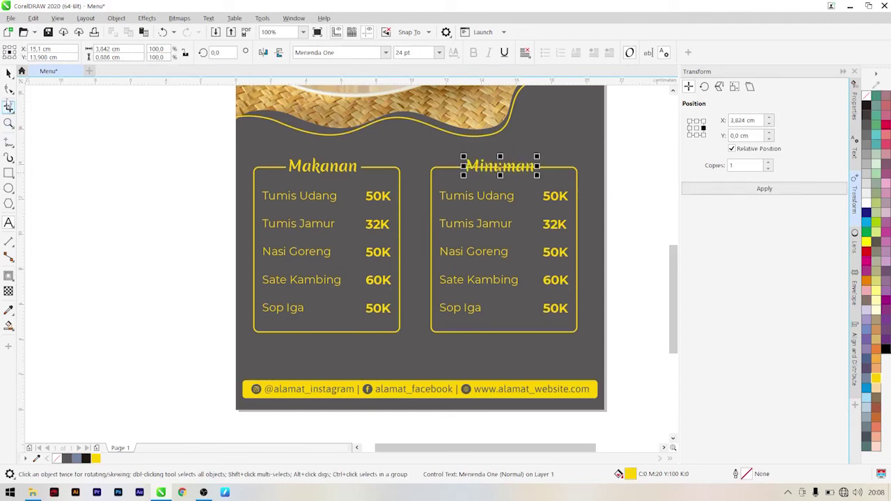
left_click(8, 73)
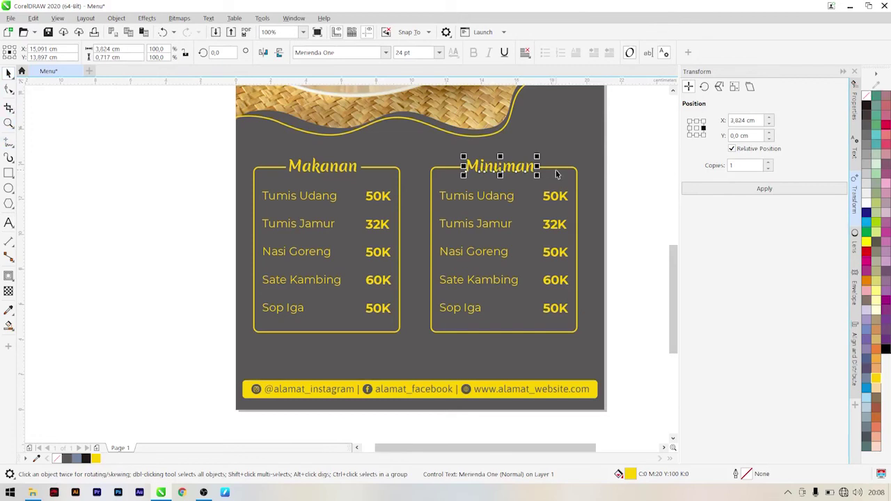
left_click(576, 170)
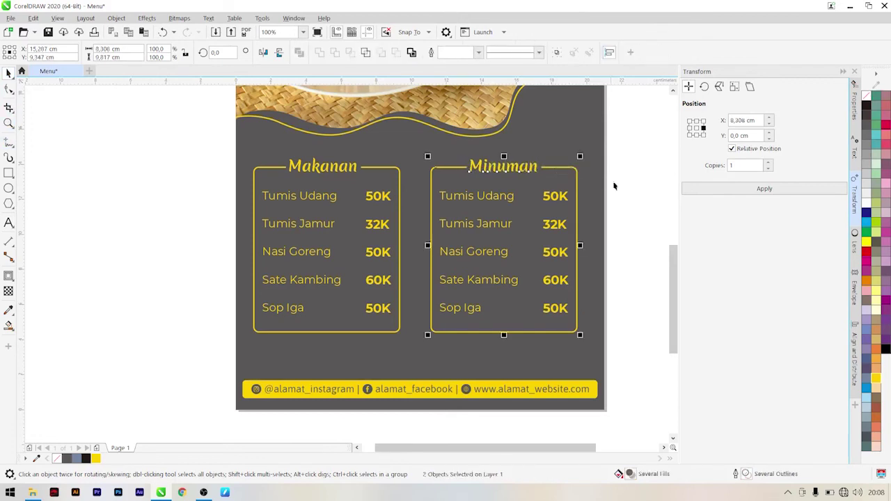
key("Escape")
Ungroup the first row of the Minuman section and replace its item name with "Jus Jeruk"
left_click(494, 196)
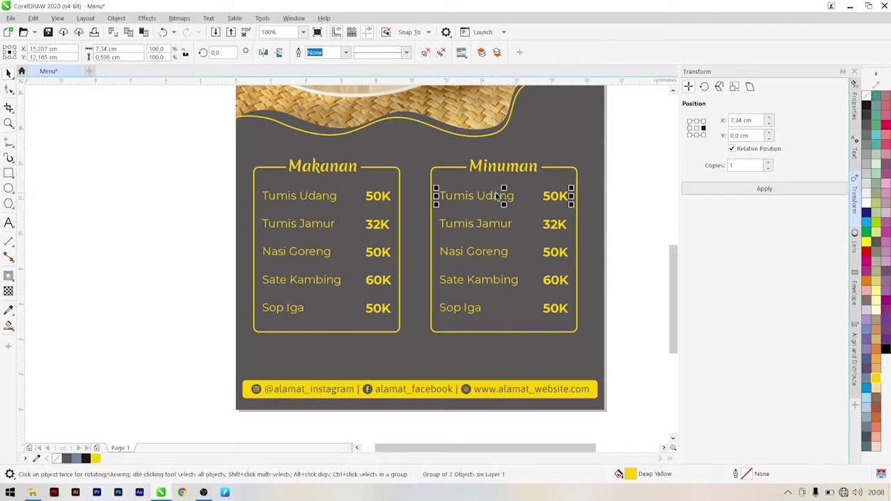
key("ctrl+u")
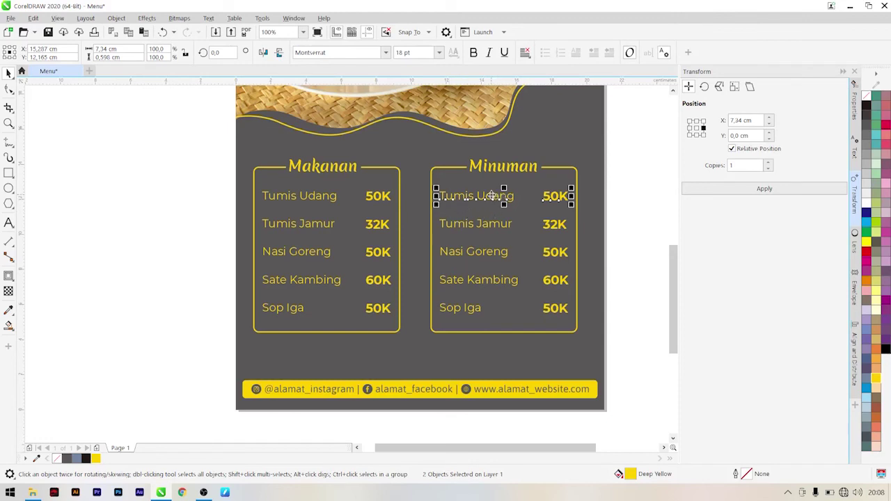
left_click(640, 219)
left_click(480, 196)
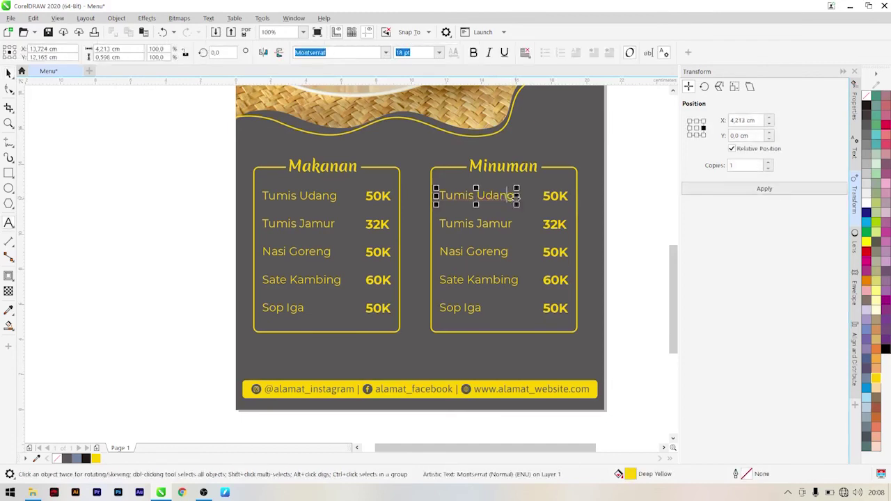
double_click(480, 197)
type("Jus Jeruk")
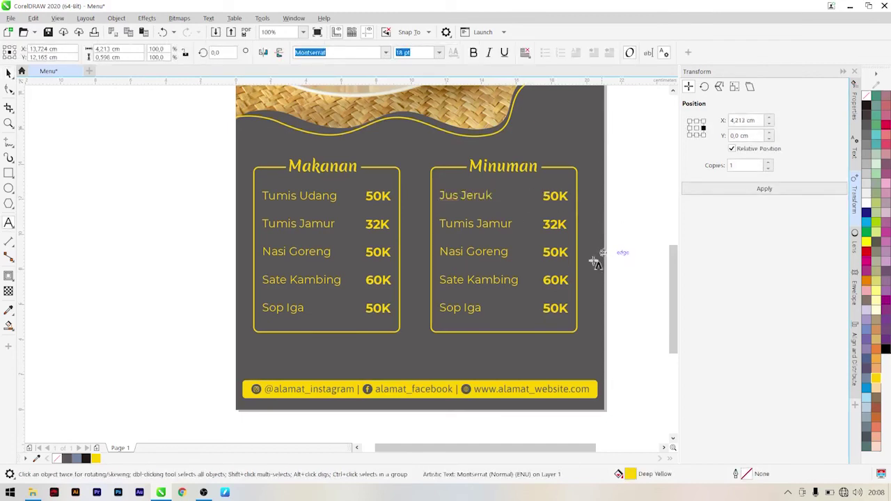
key("Escape")
Set the Jus Jeruk price to "20K"
left_click(549, 197)
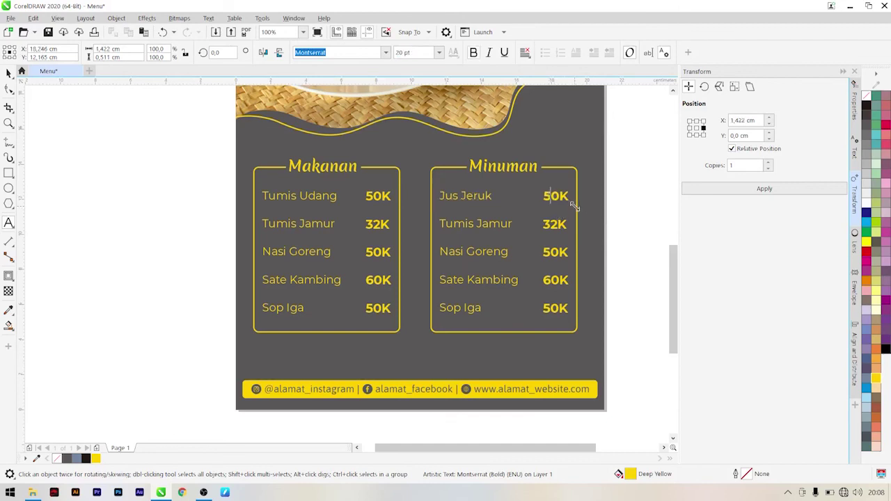
key("BackSpace")
type("2")
key("Escape")
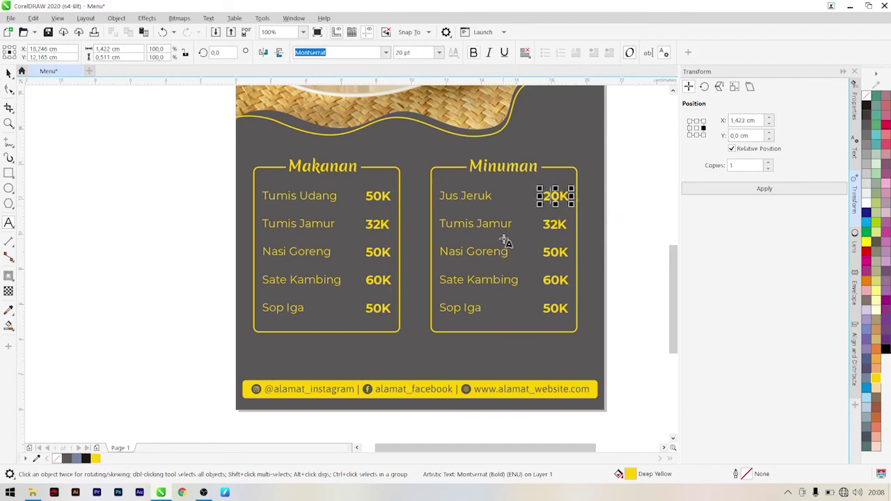
Change the second row of the Minuman section to "Milk Tea" with the price "25K"
left_click(479, 223)
key("ctrl+a")
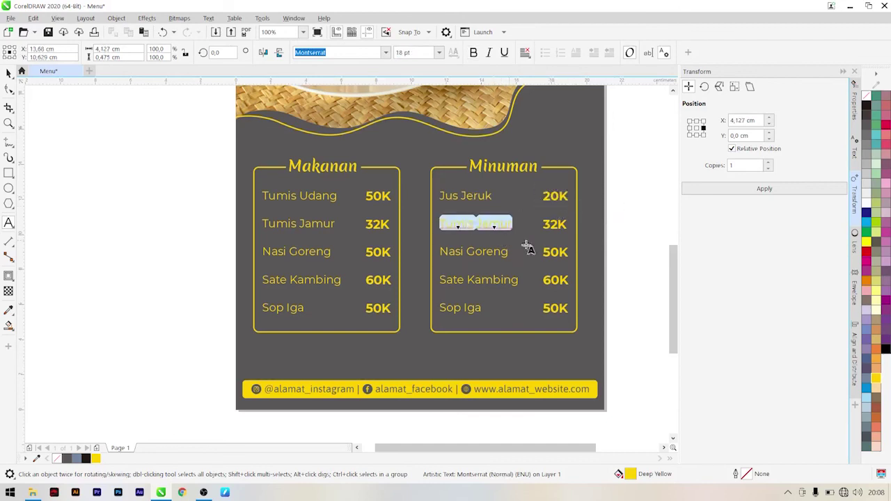
type("Milk Tea")
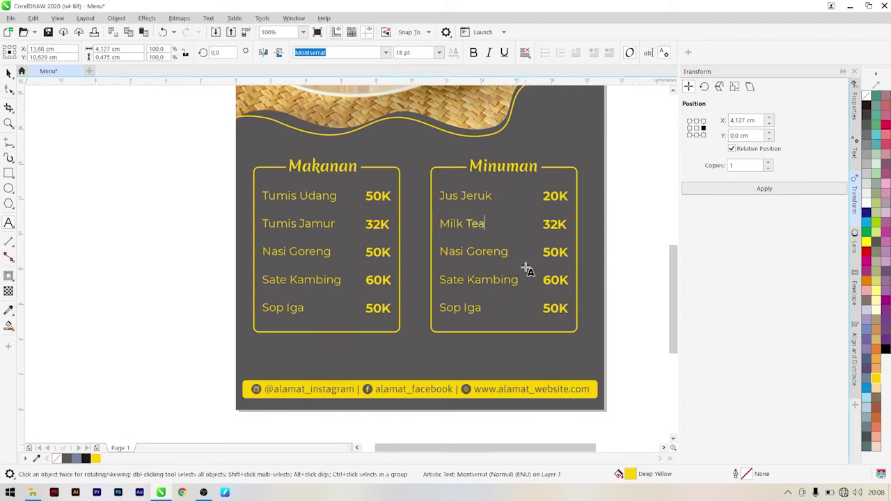
key("Escape")
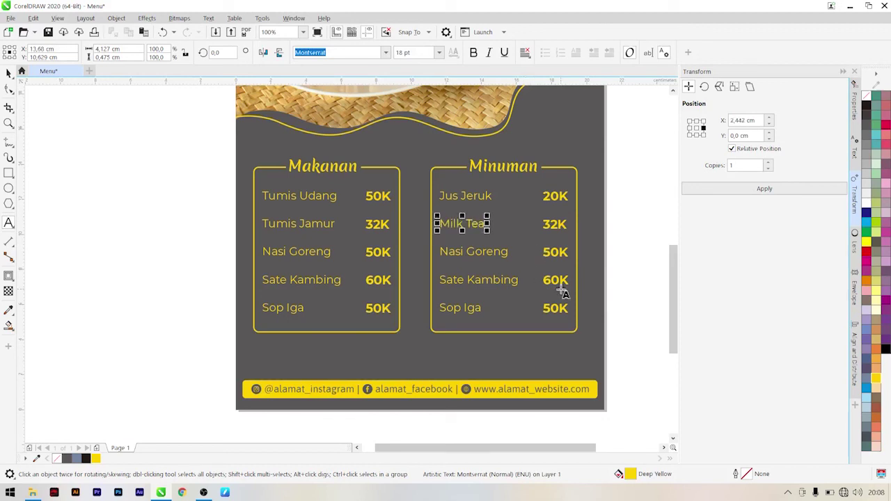
left_click(550, 226)
key("Delete")
key("BackSpace")
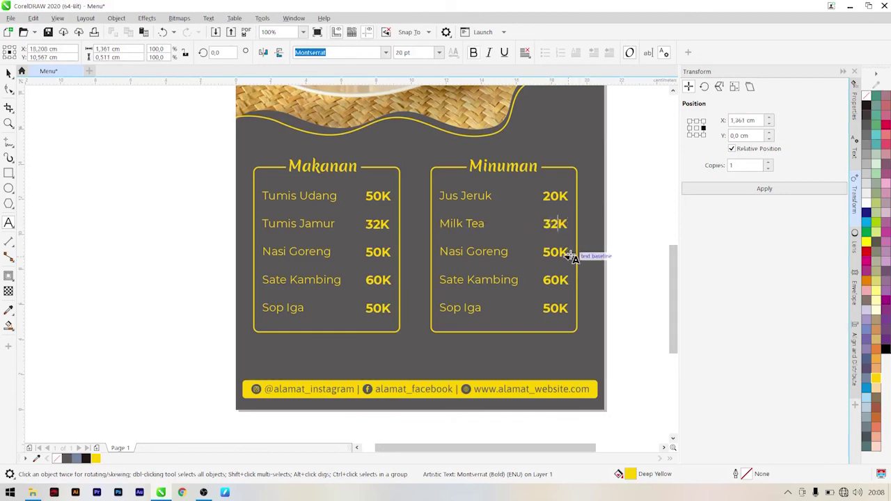
type("25")
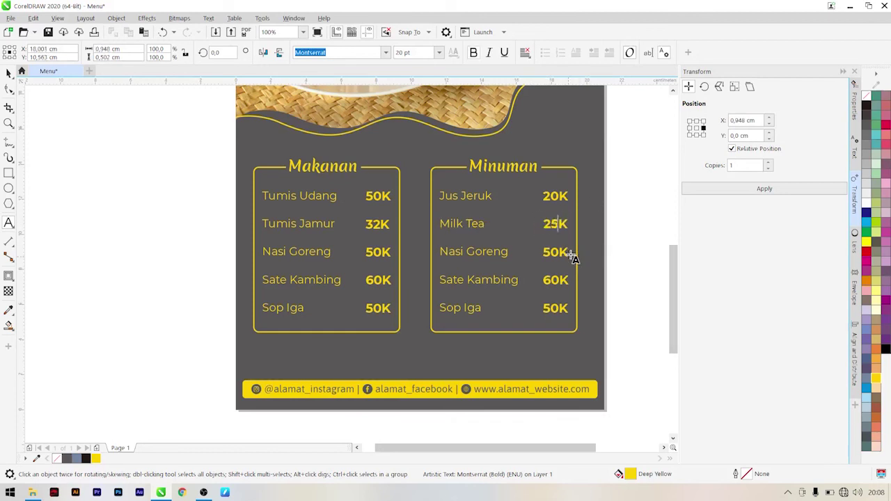
Change the third row of the Minuman section to "Es Kopi Susu" with the price "20K"
left_click(501, 262)
key("ctrl+a")
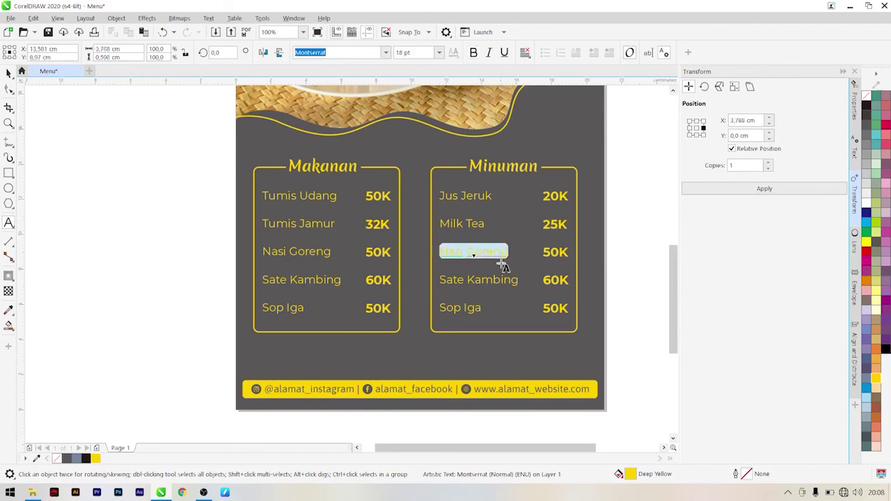
type("E")
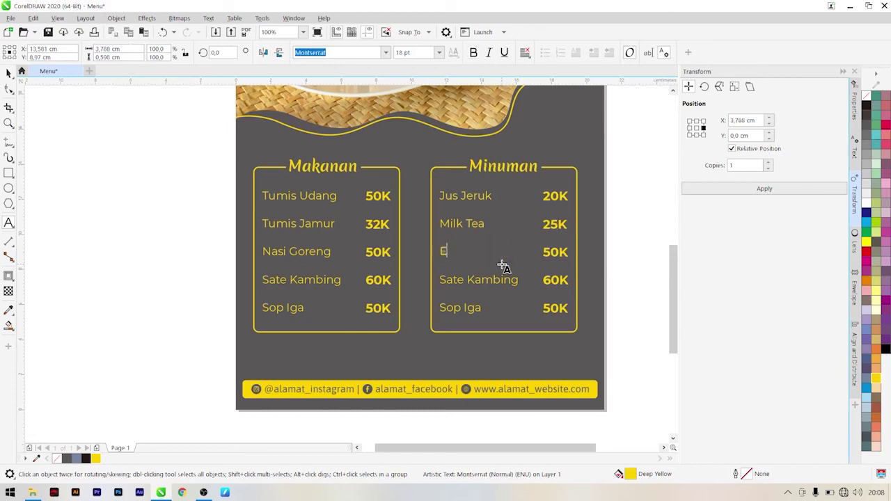
type("s Kopi Susu")
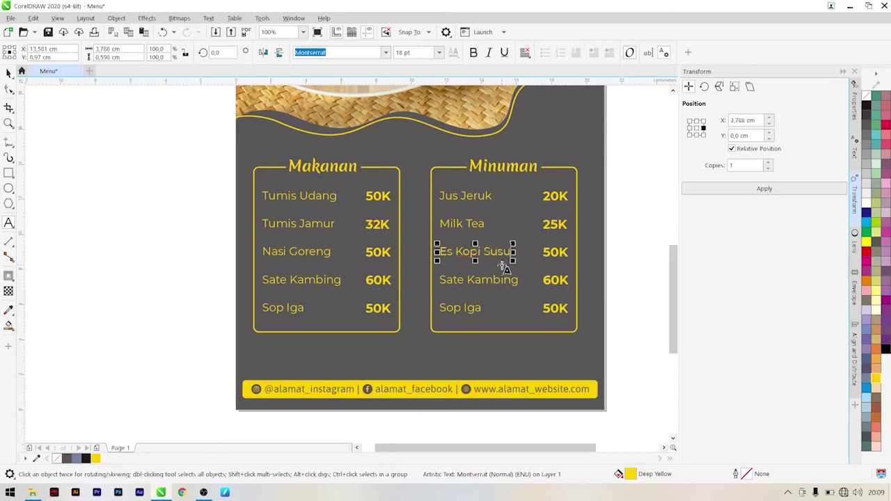
left_click(550, 253)
key("BackSpace")
type("2")
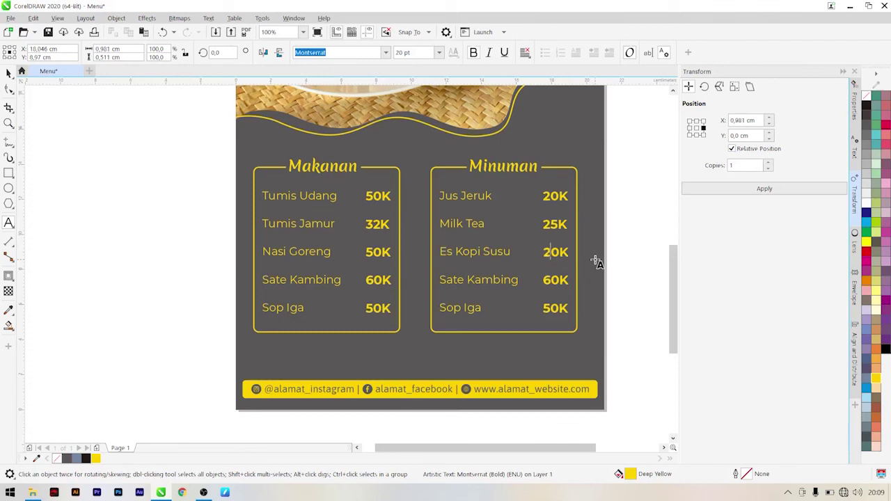
Replace the item name in the fourth row of the Minuman section with "Es Kelapa Muda"
left_click(479, 280)
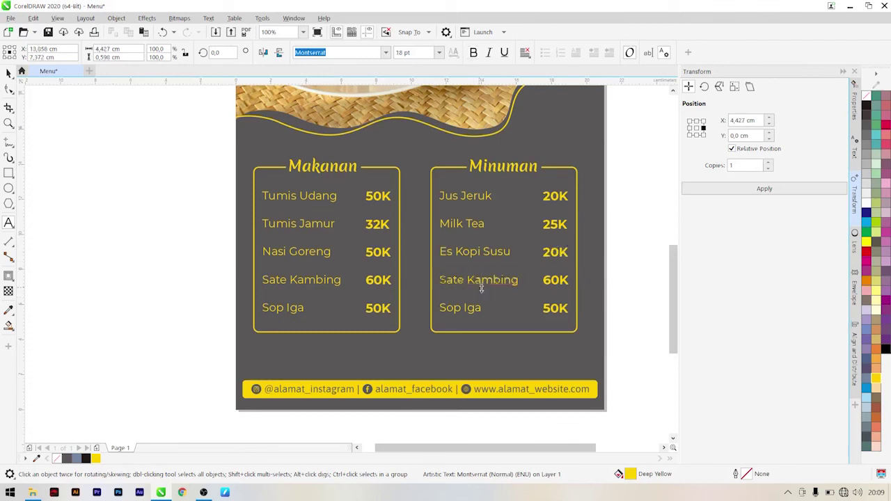
key("ctrl+a")
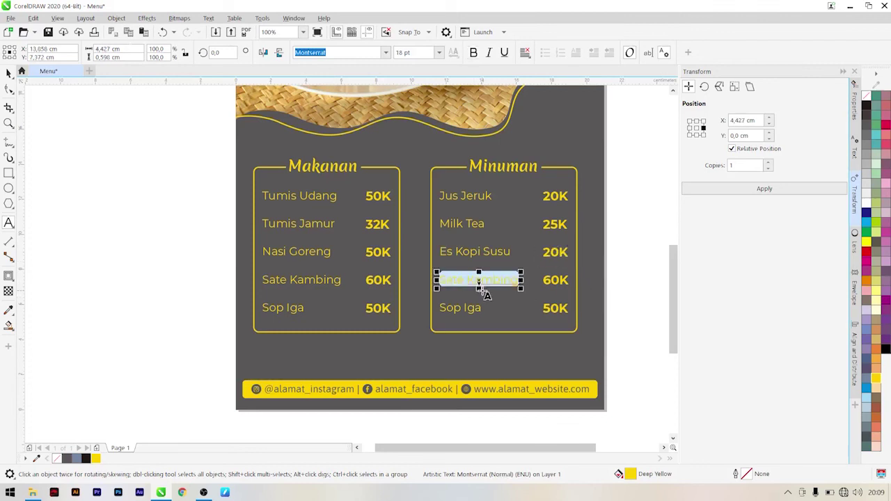
type("Es Ke")
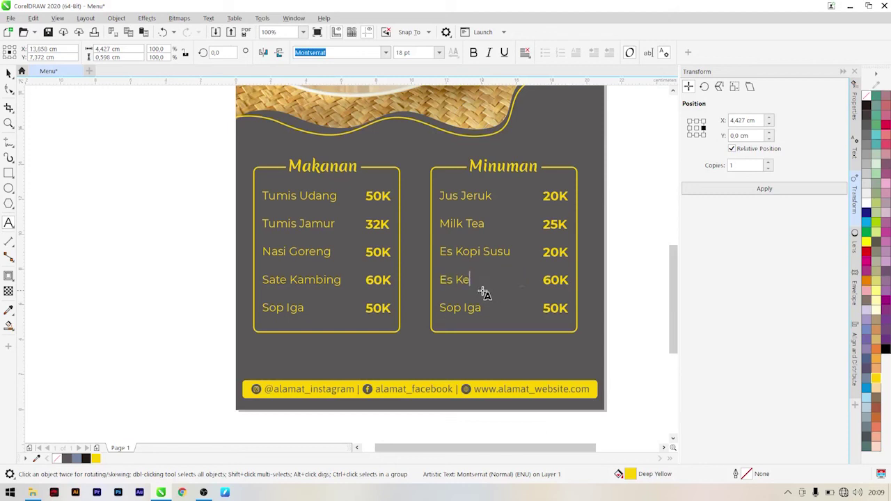
type("lapa Muda")
key("Escape")
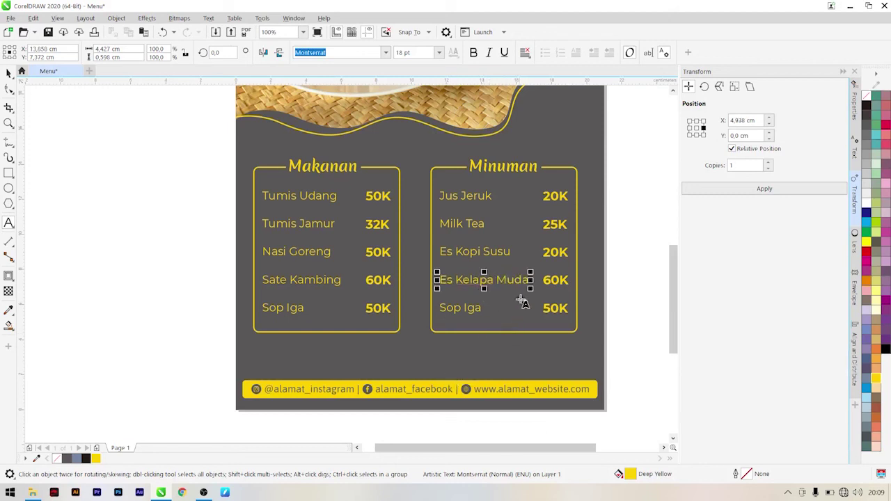
Set the Es Kelapa Muda price to "23K"
left_click_drag(543, 280, 588, 308)
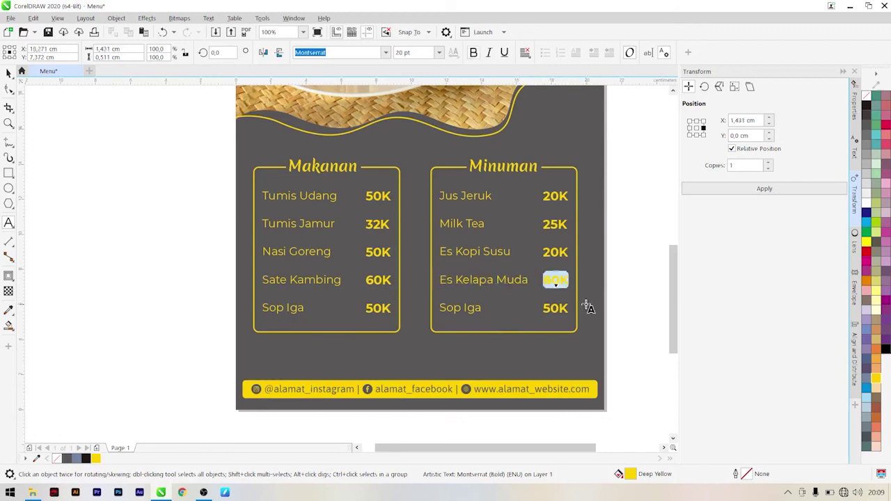
type("60K")
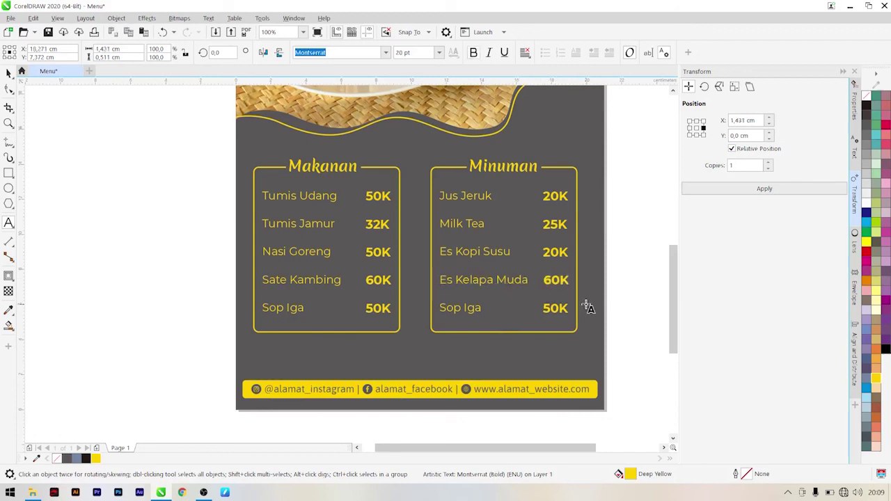
key("Left")
key("Left")
key("BackSpace")
key("ctrl+z")
type("2")
key("Delete")
type("3")
key("Escape")
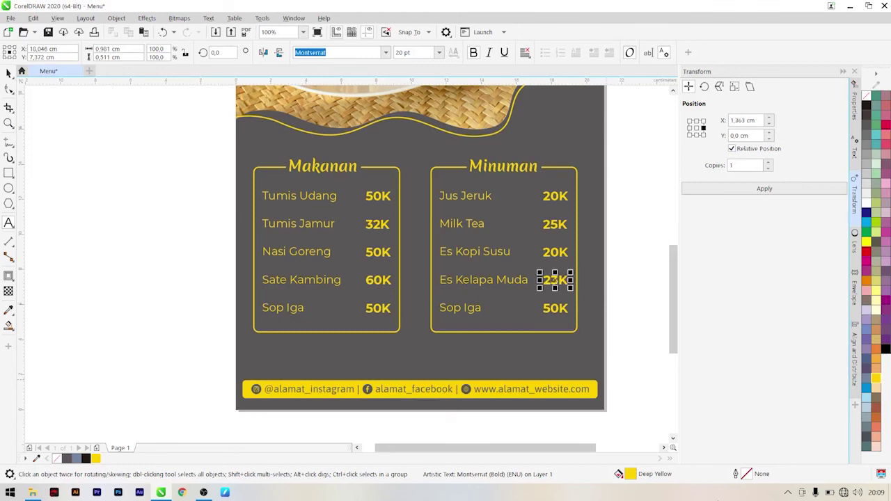
Change the last row of the Minuman section to "Air Mineral" with the price "15K", and deselect the text
left_click(468, 309)
key("ctrl+a")
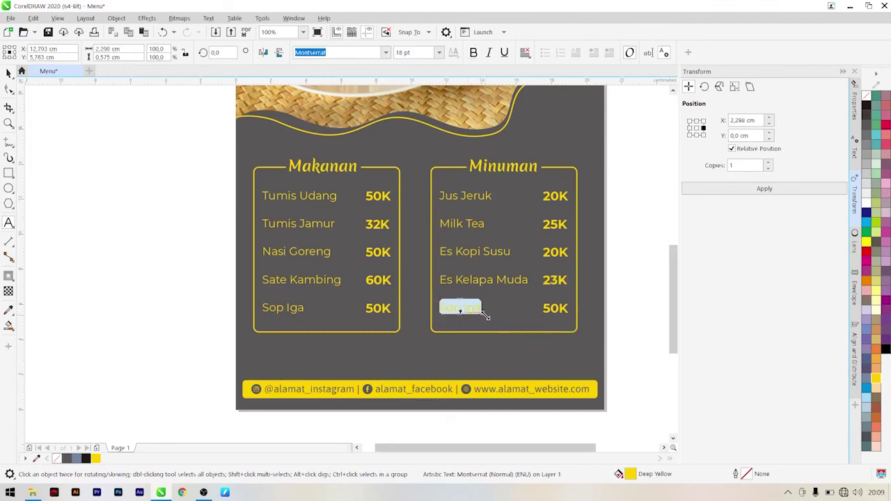
type("Air Mine")
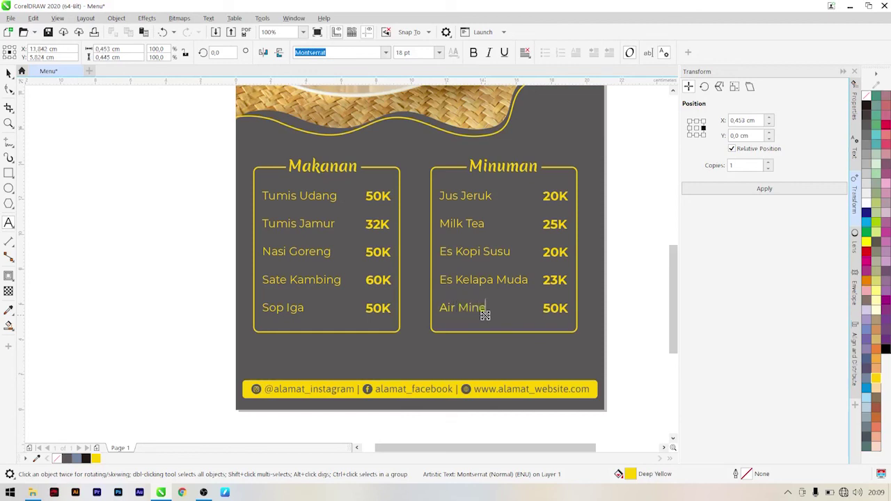
type("ral")
key("Escape")
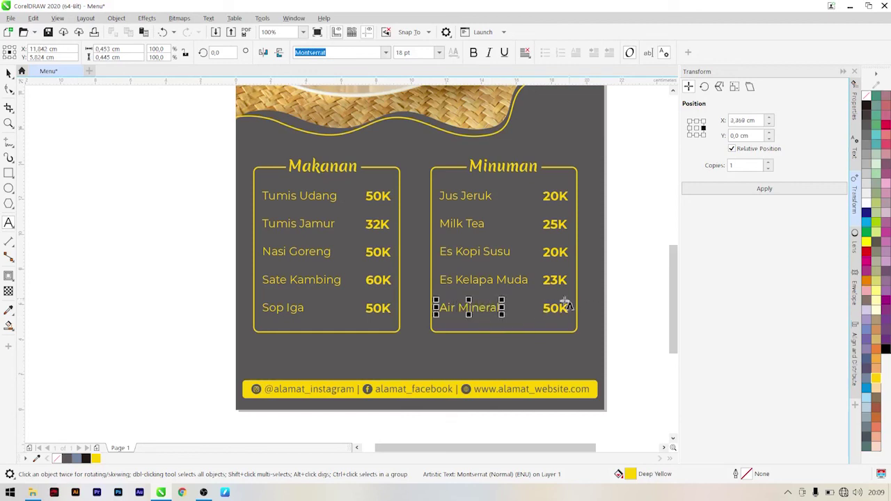
left_click_drag(550, 308, 582, 341)
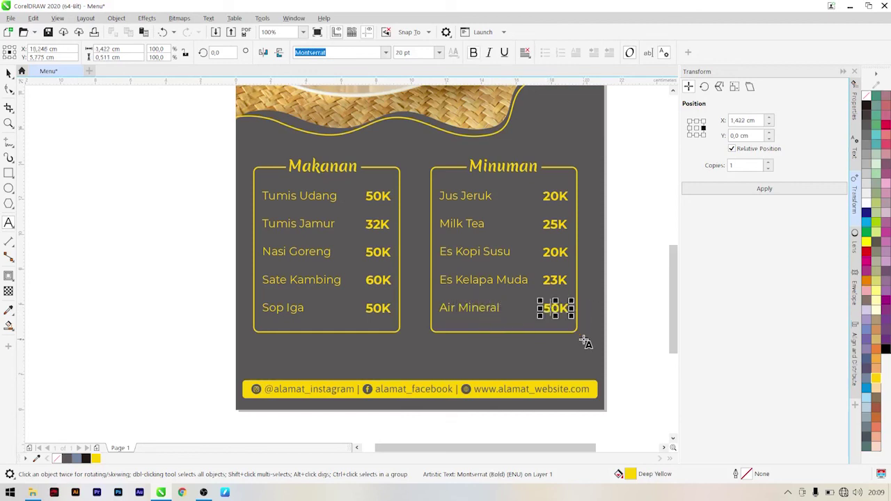
key("BackSpace")
key("BackSpace")
type("15")
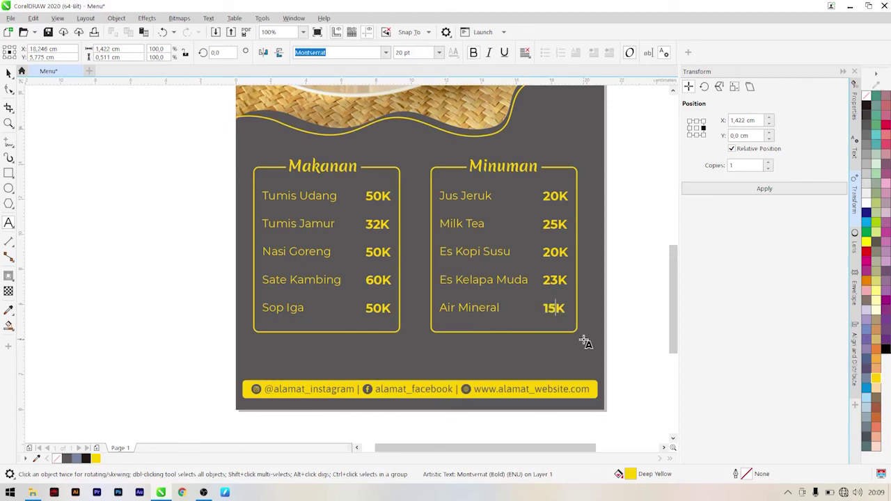
key("Escape")
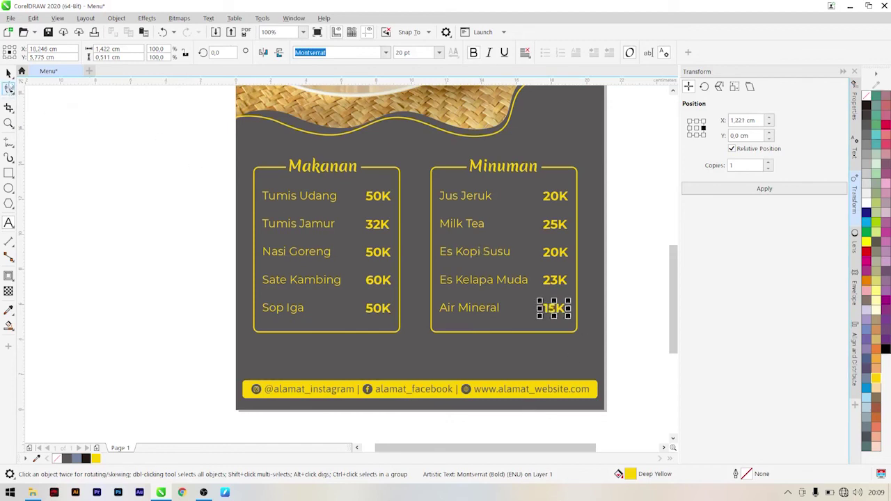
left_click(8, 73)
left_click(123, 155)
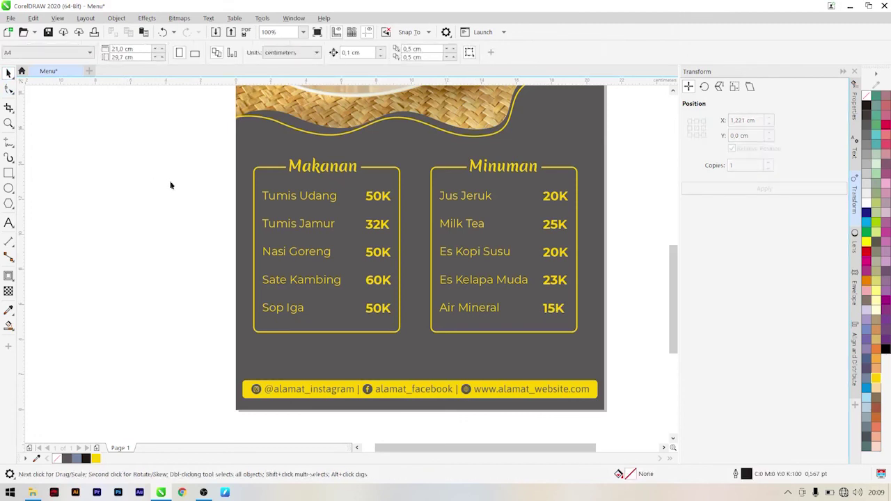
Group the Makanan and Minuman sections, center the group horizontally on the page background, and nudge it slightly down
key("shift+F4")
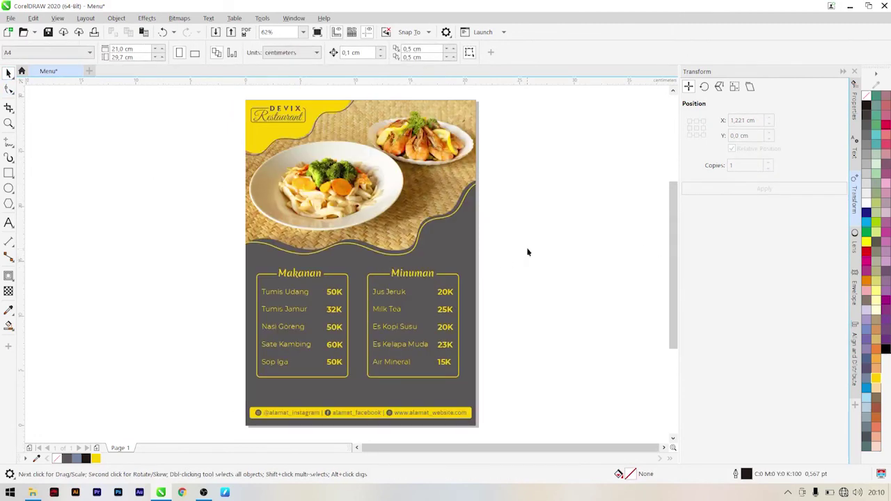
left_click_drag(443, 259, 185, 392)
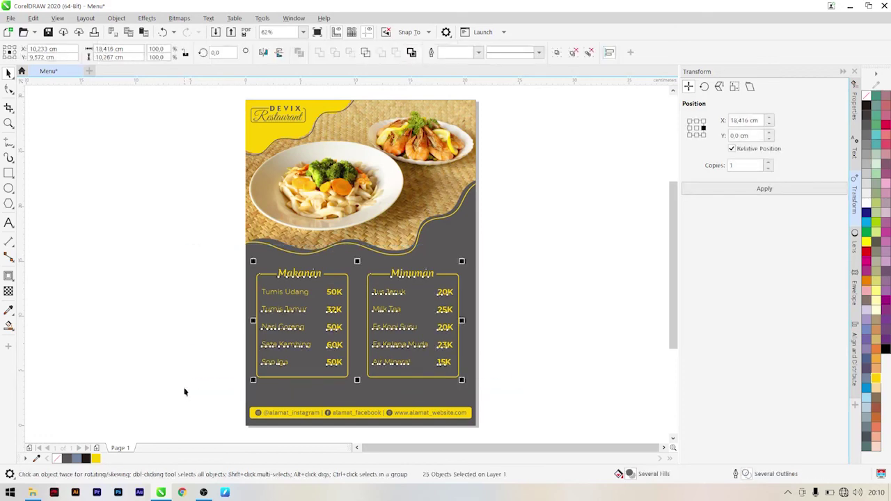
key("ctrl+g")
left_click(330, 398, "shift")
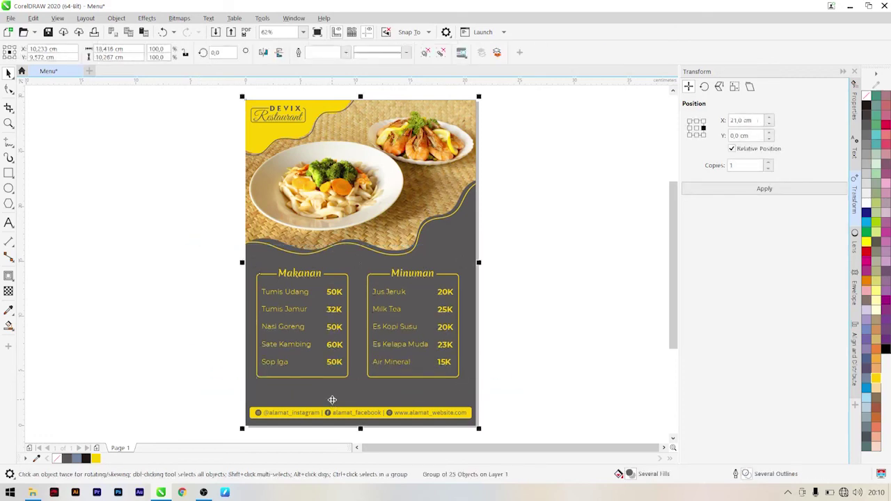
key("c")
left_click_drag(556, 241, 175, 405)
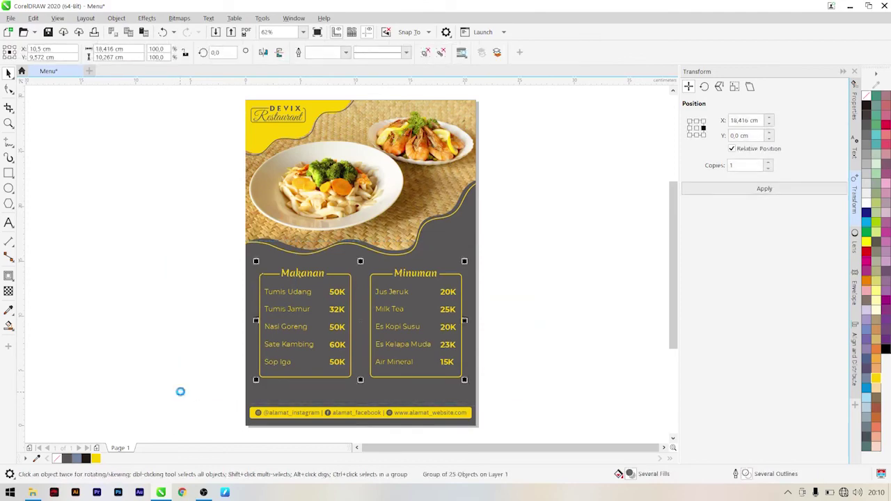
key("Down")
left_click(518, 241)
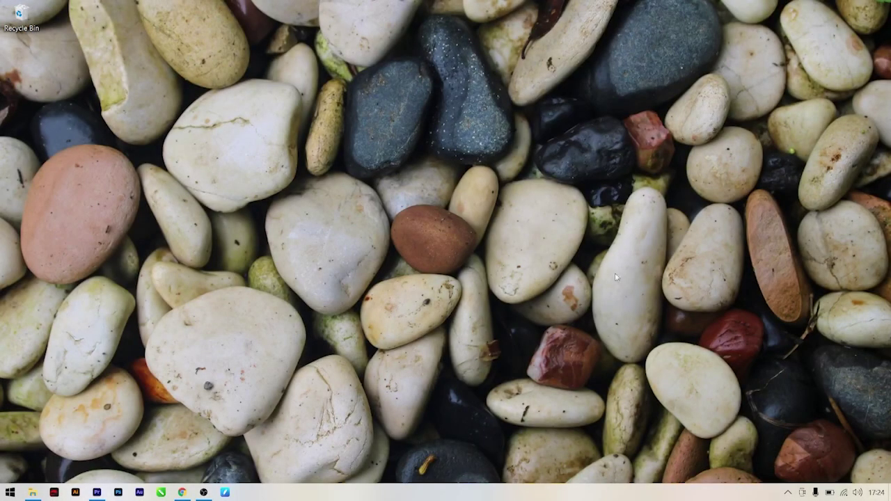
right_click(490, 170)
right_click(504, 204)
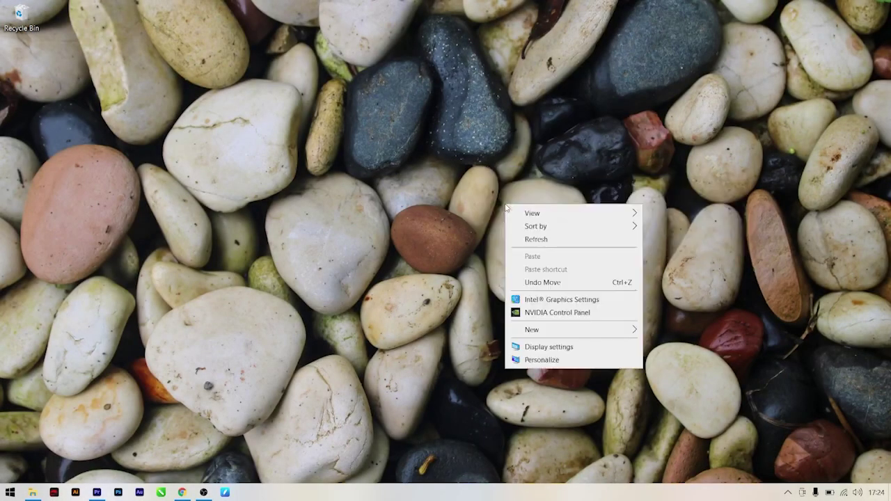
left_click(529, 240)
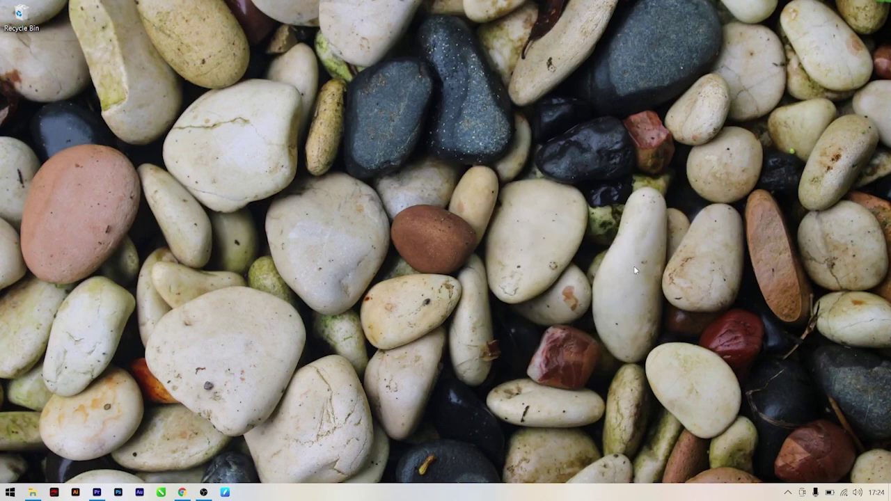